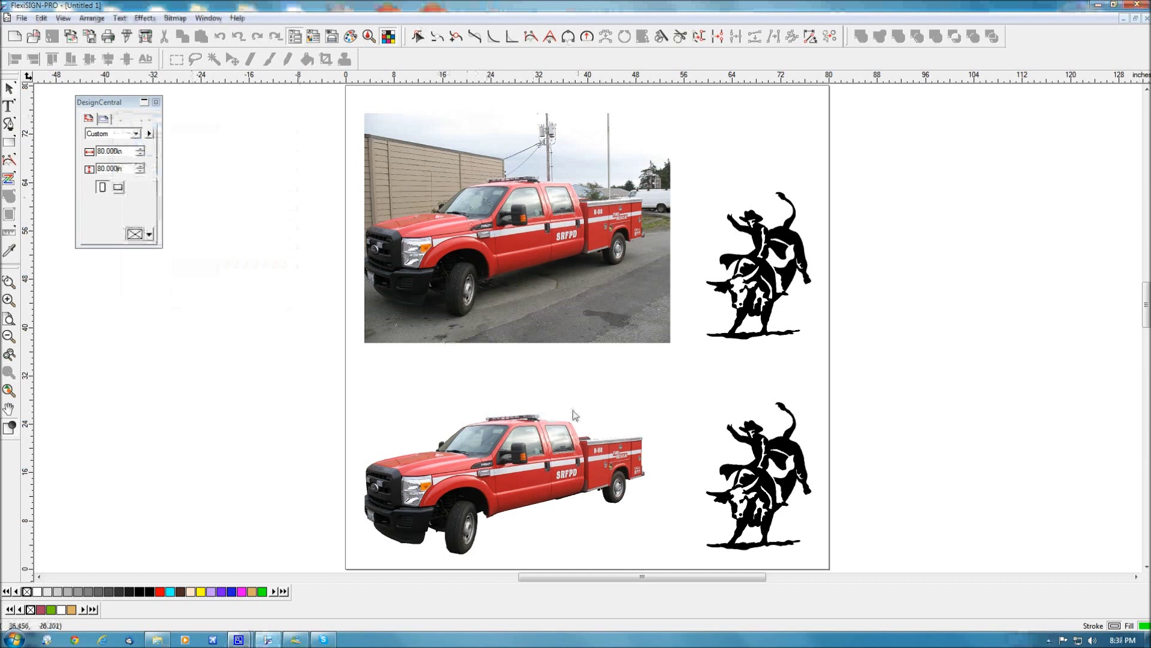
# - Draw a green rectangle across the lower row and send it behind the truck cutout and lower bull rider
pyautogui.click(777, 444)
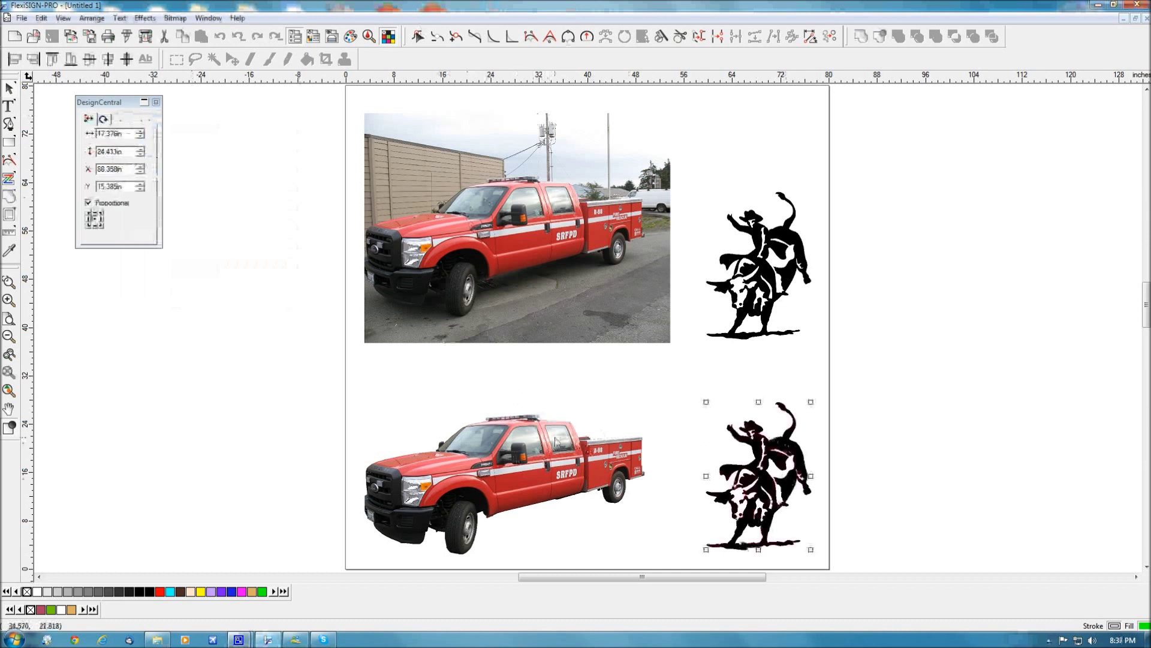
pyautogui.click(564, 473)
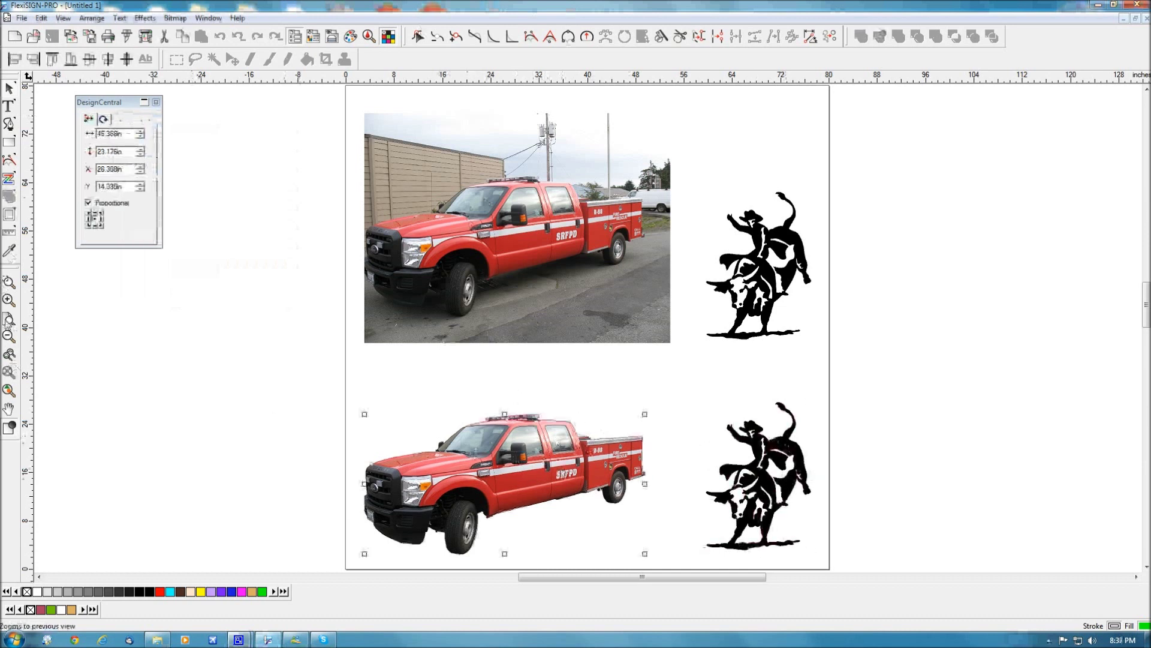
pyautogui.click(9, 142)
pyautogui.moveTo(334, 373); pyautogui.dragTo(864, 563)
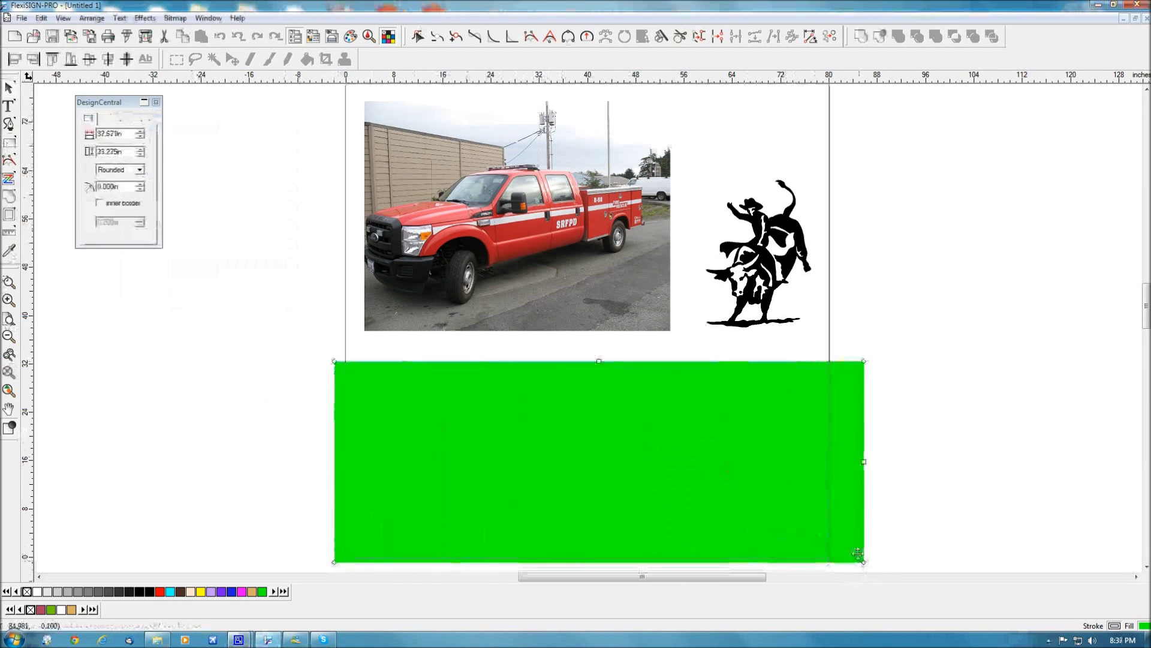
pyautogui.click(9, 88)
pyautogui.hotkey('ctrl', 'b')
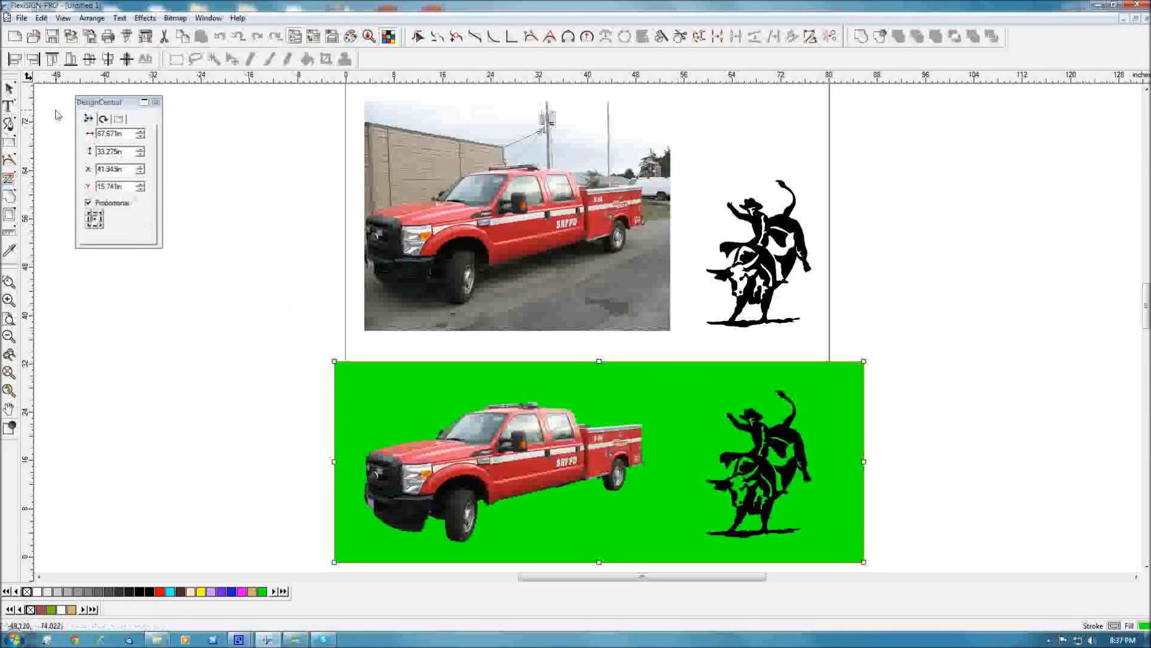
pyautogui.click(239, 294)
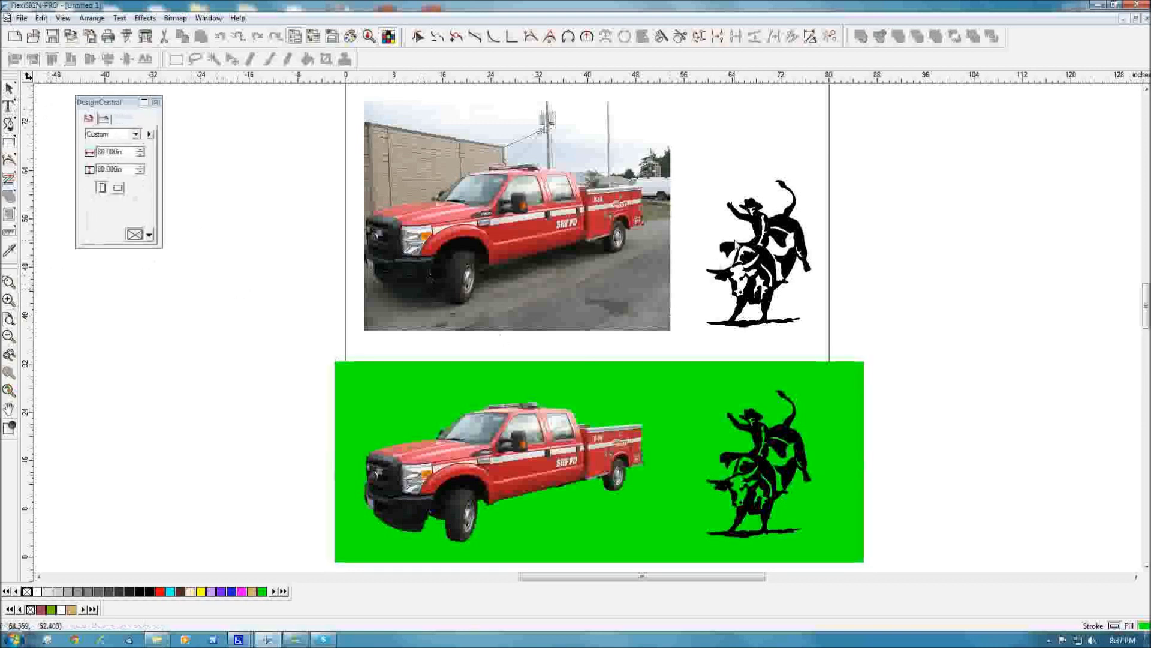
pyautogui.click(770, 256)
# - Nudge the upper bull rider, then trace it into vector shapes with Bitmap > Vectorize
pyautogui.moveTo(760, 261)
pyautogui.mouseDown()
pyautogui.moveTo(757, 252)
pyautogui.moveTo(780, 263)
pyautogui.mouseUp()
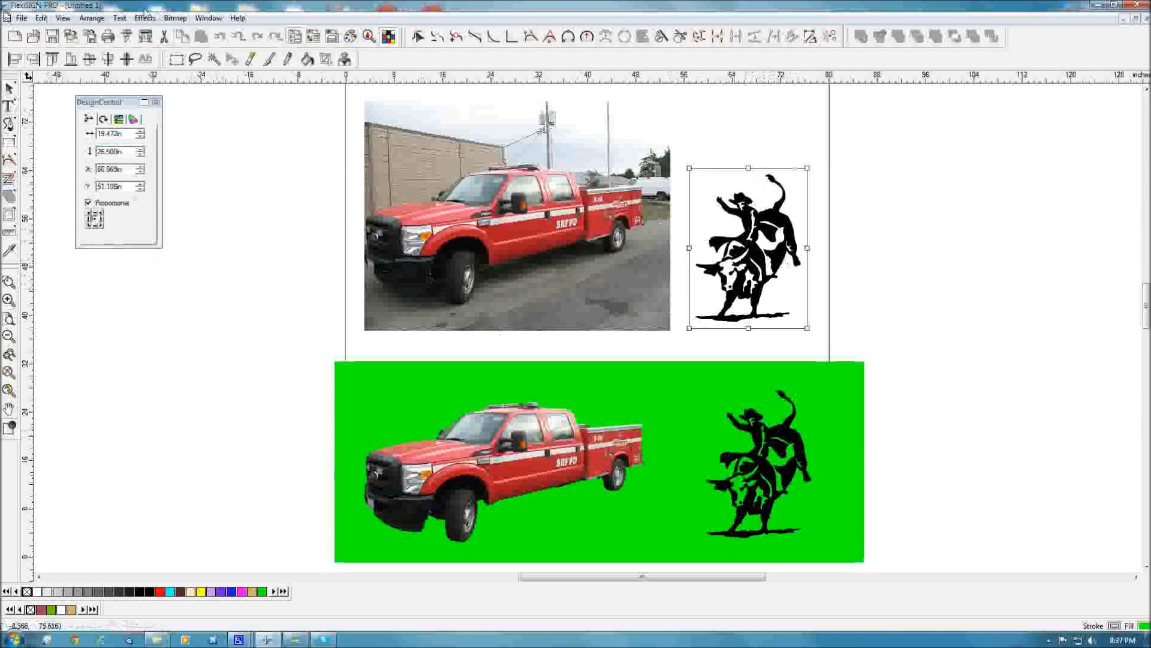
pyautogui.click(180, 22)
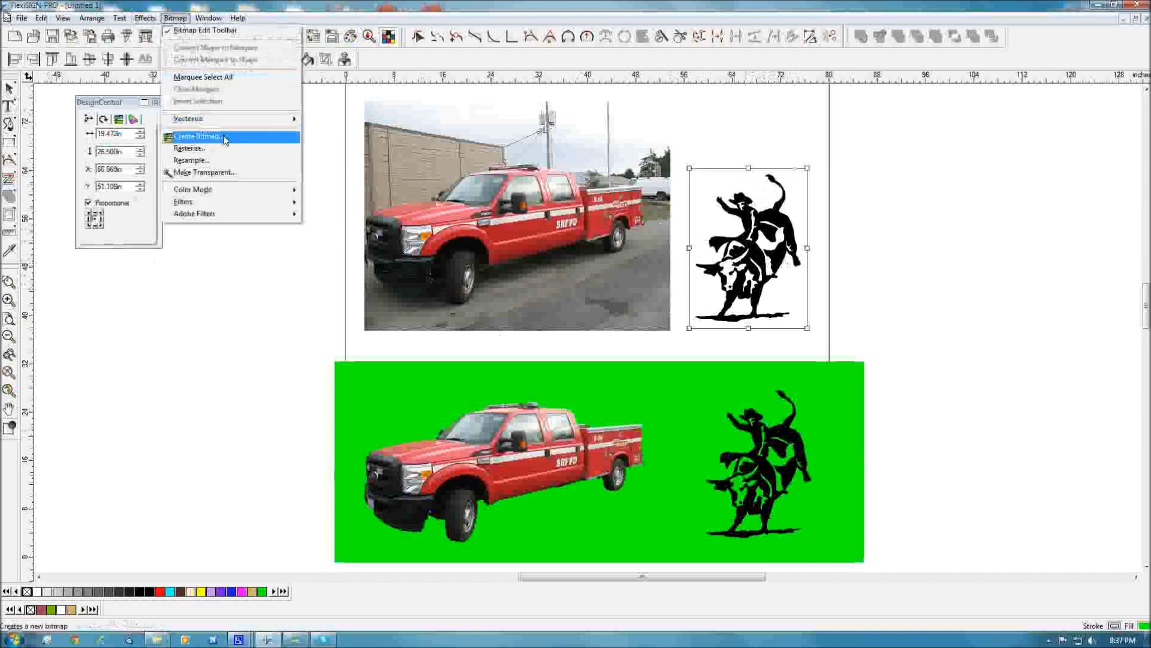
pyautogui.moveTo(254, 123)
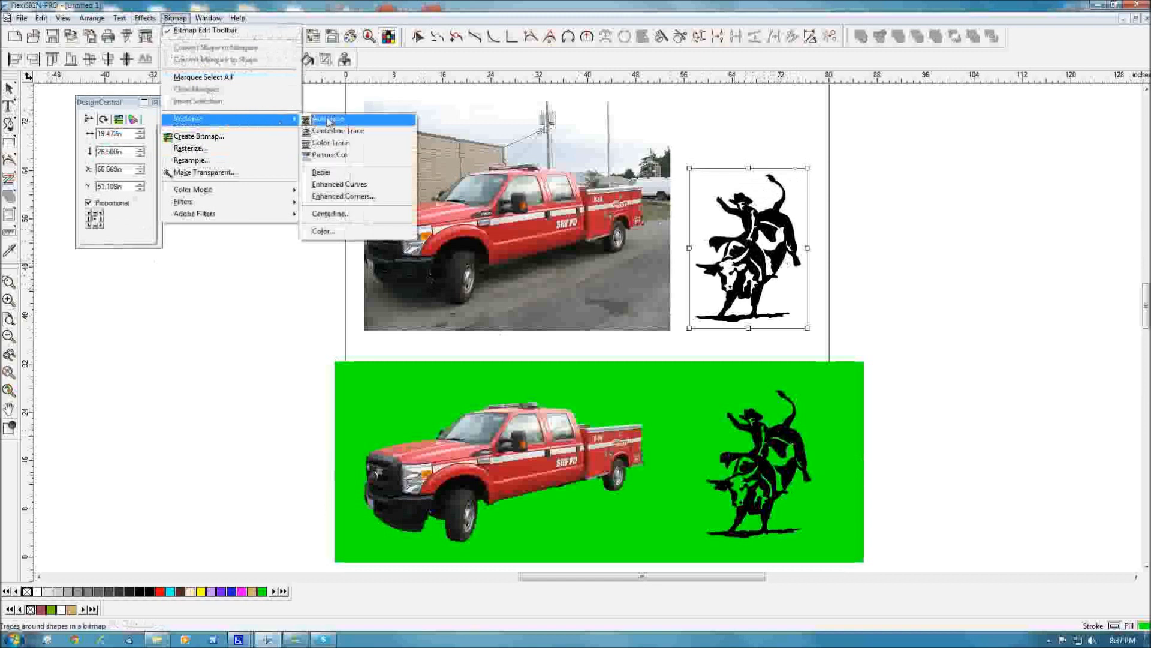
pyautogui.click(345, 174)
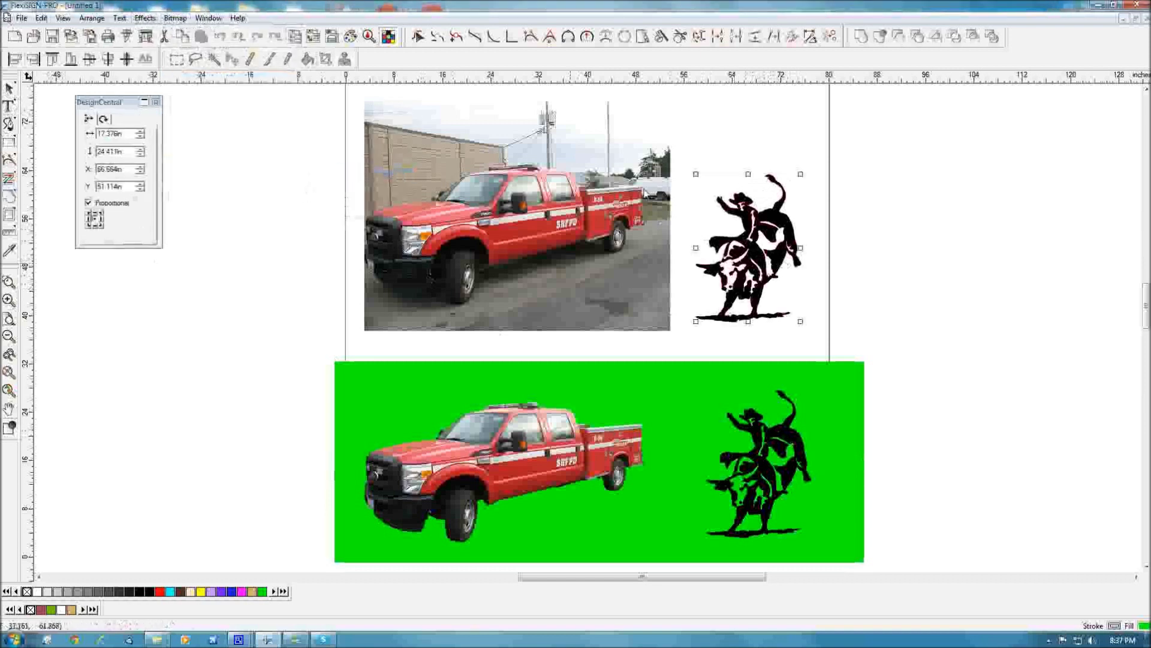
# - Color the traced bull rider copy magenta and place it on the green panel's right edge
pyautogui.moveTo(779, 221); pyautogui.dragTo(959, 219)
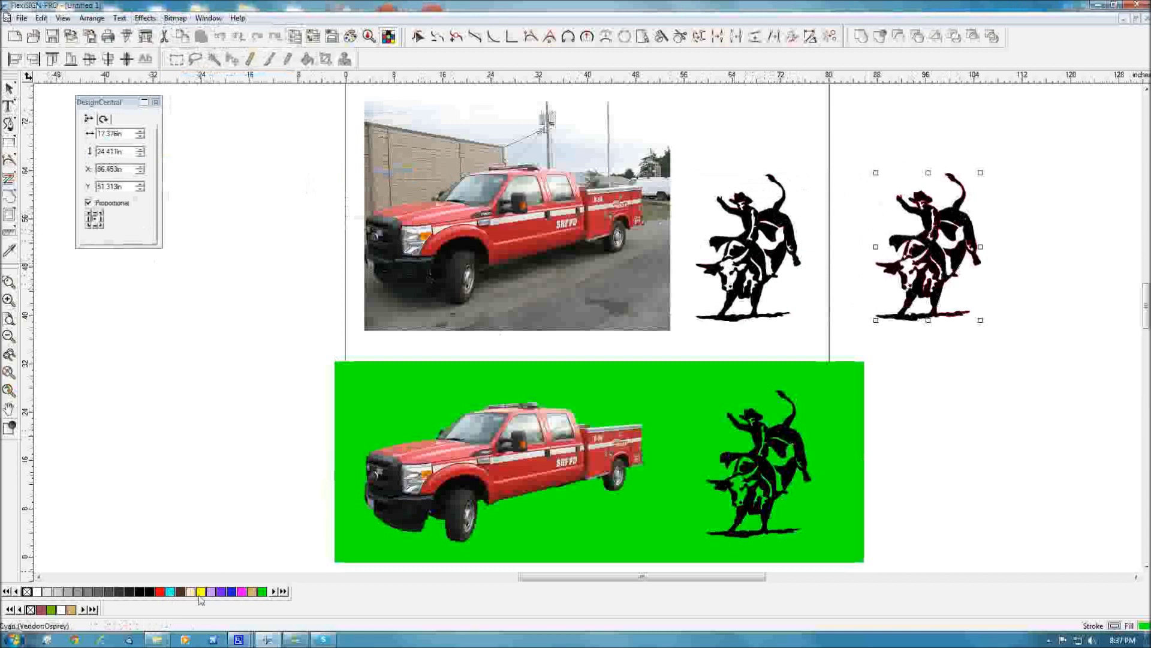
pyautogui.click(242, 592)
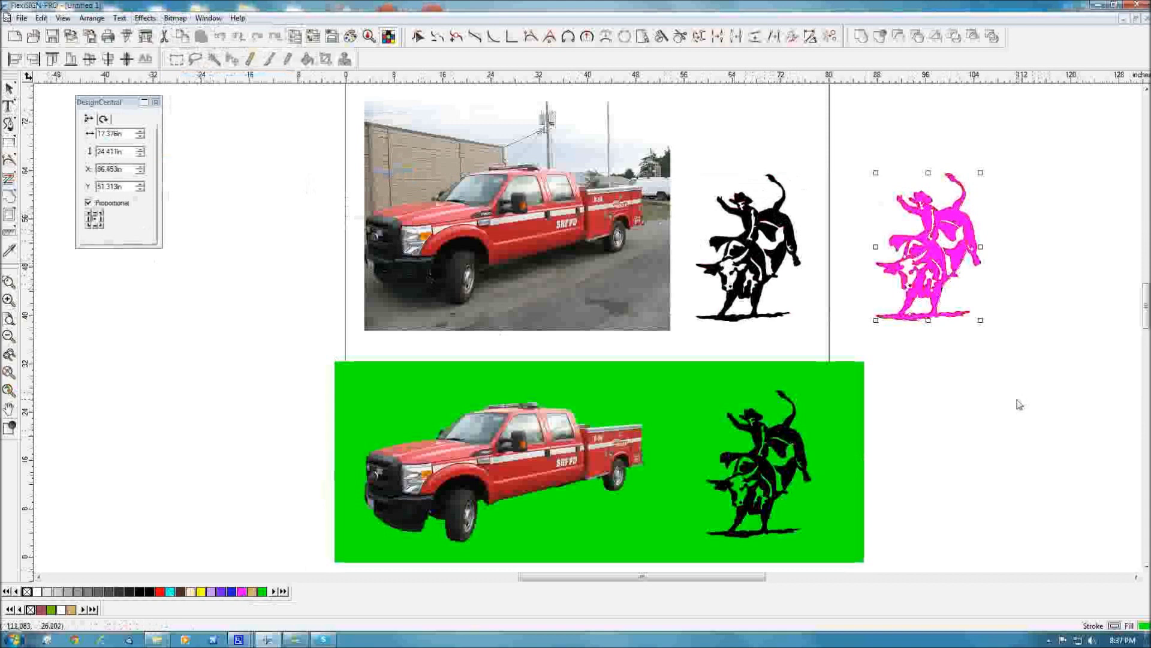
pyautogui.click(969, 344)
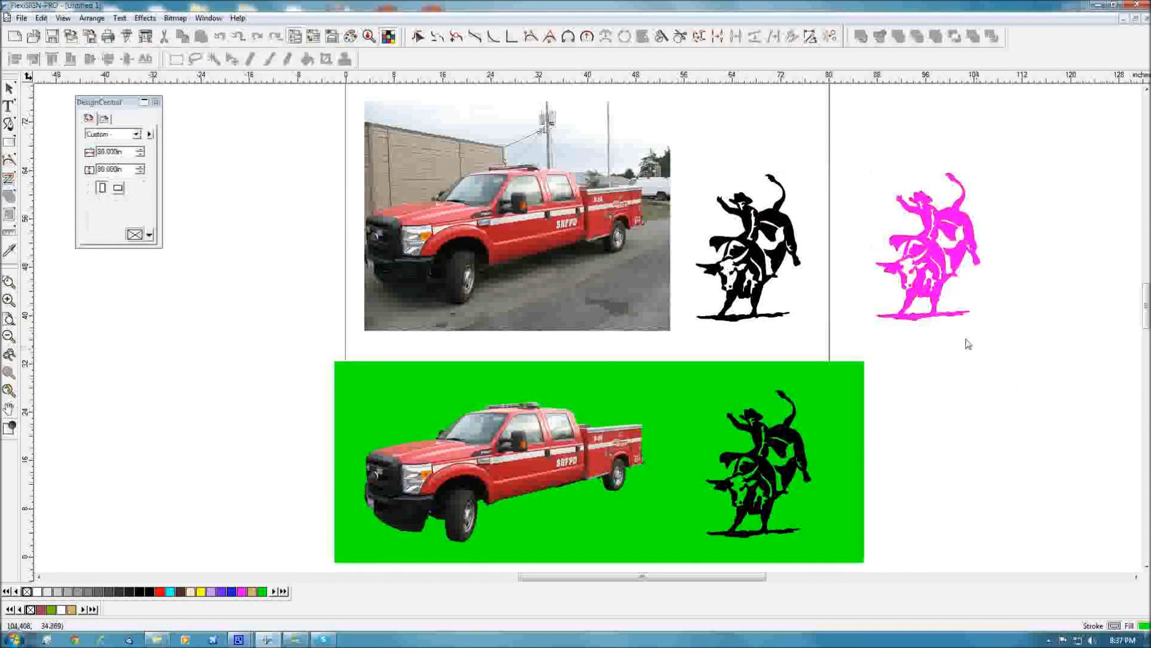
pyautogui.moveTo(929, 252); pyautogui.dragTo(881, 461)
# - Make the upper bull rider's white background transparent and drag a duplicate to its right at about X 89.447 in
pyautogui.click(748, 304)
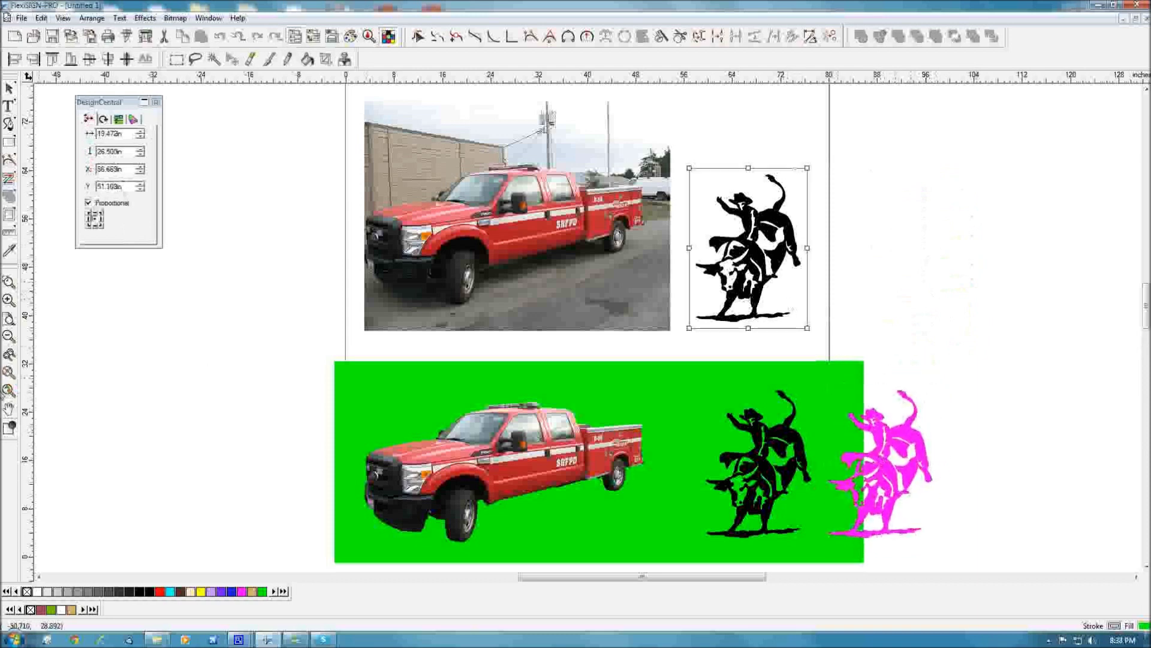
pyautogui.click(8, 373)
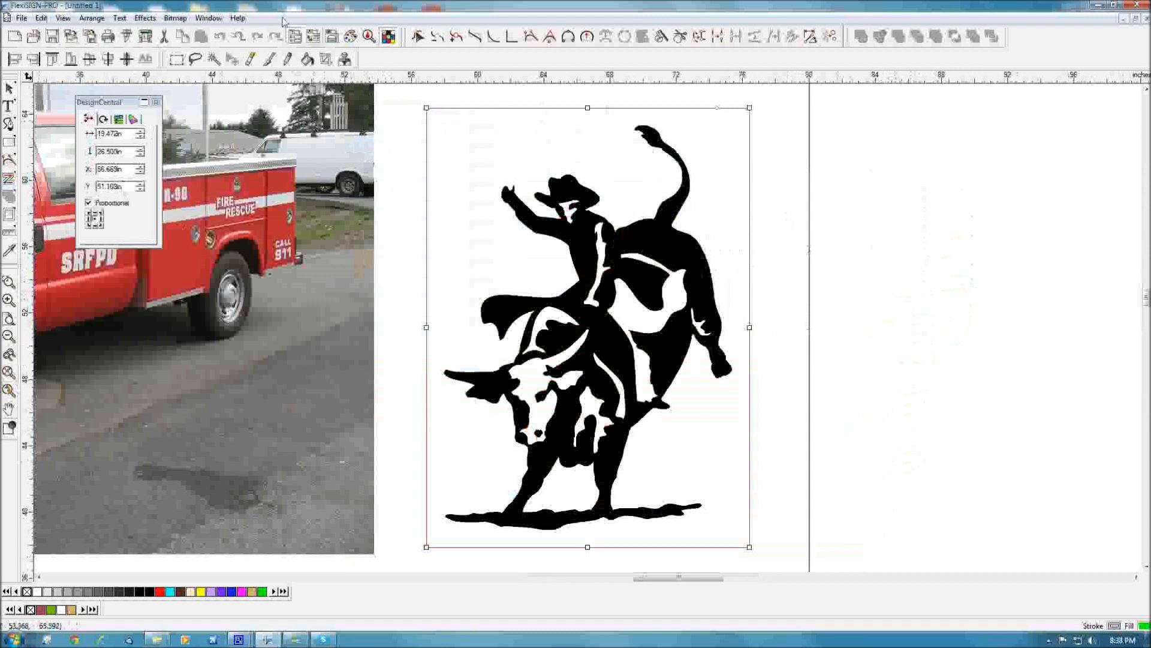
pyautogui.click(176, 18)
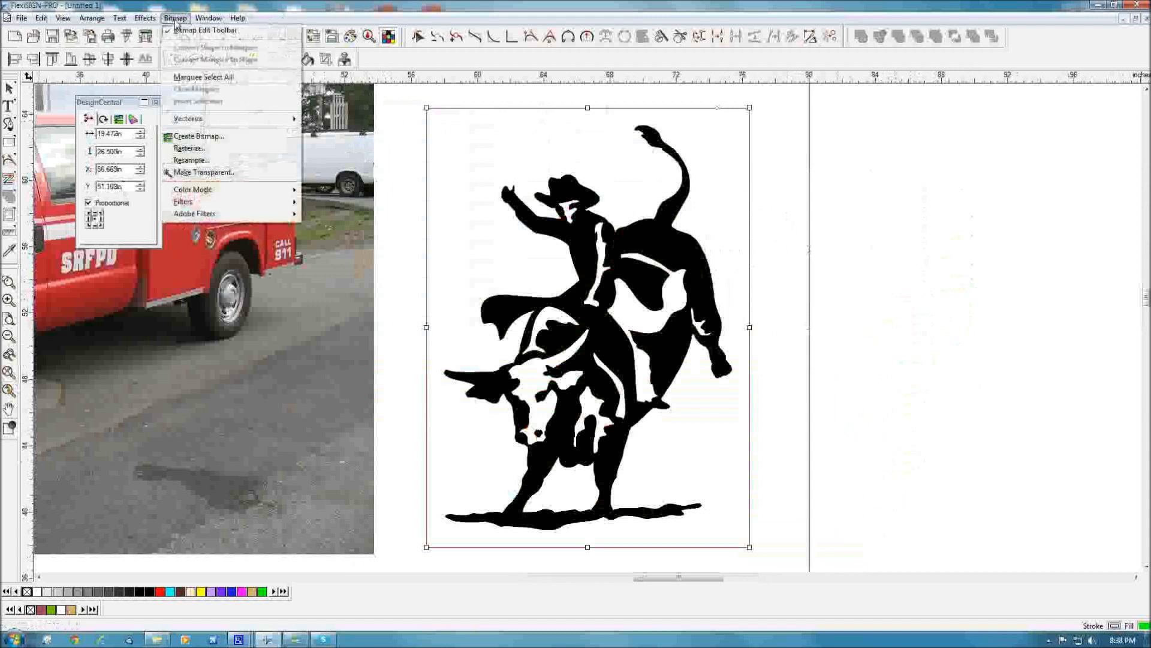
pyautogui.click(213, 175)
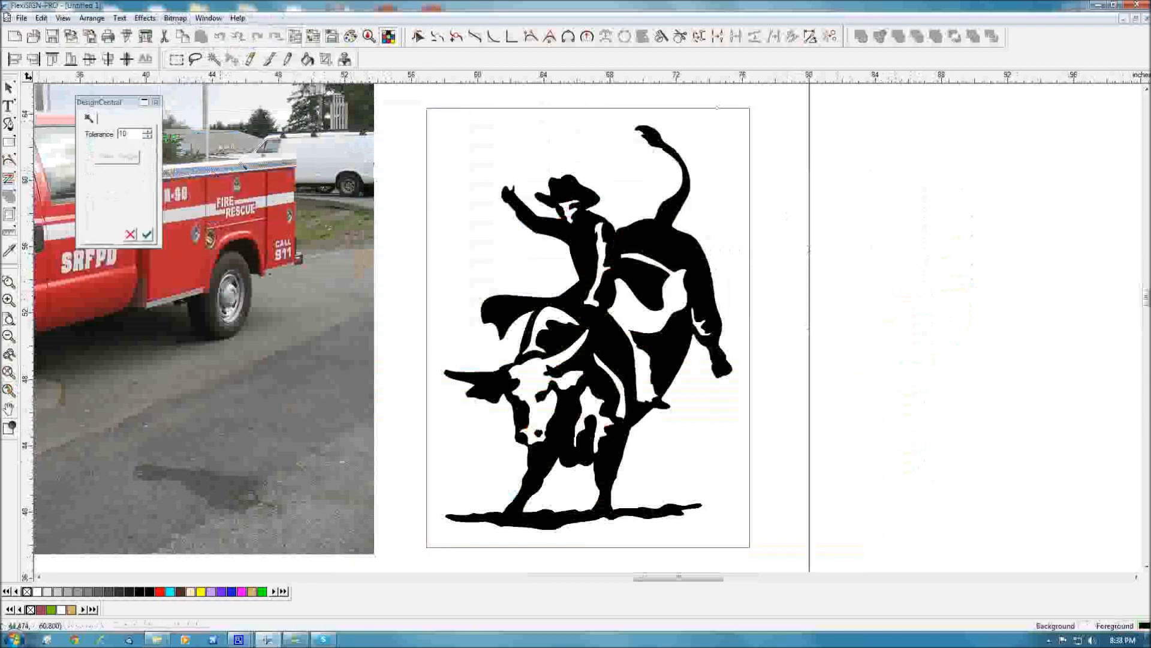
pyautogui.click(519, 143)
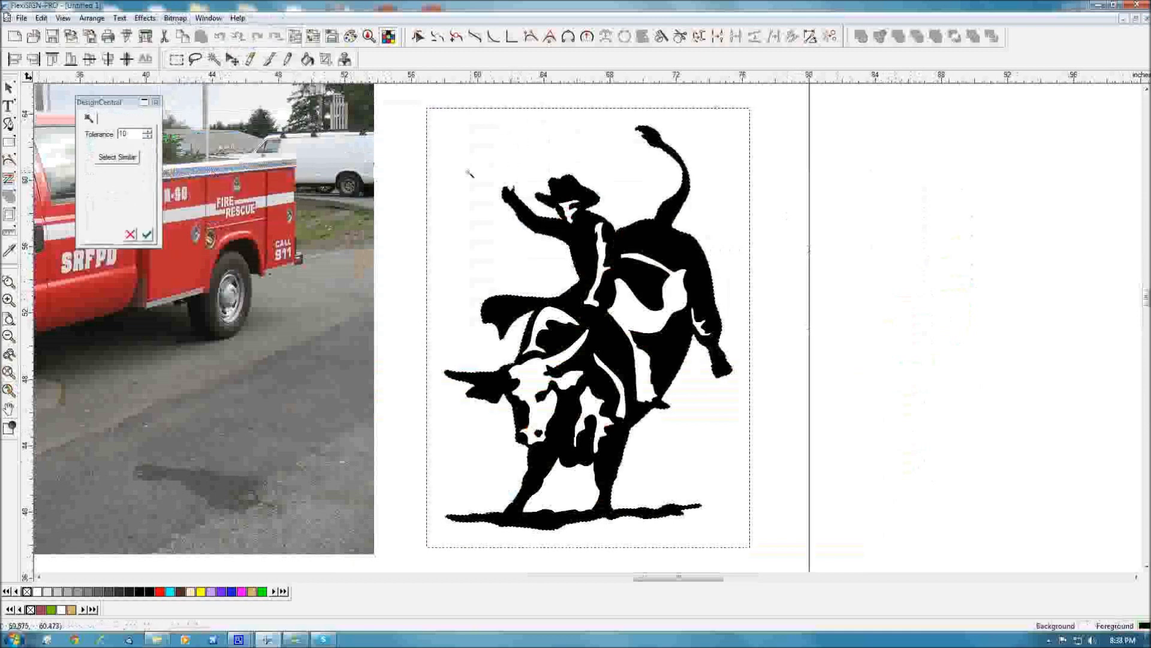
pyautogui.click(147, 235)
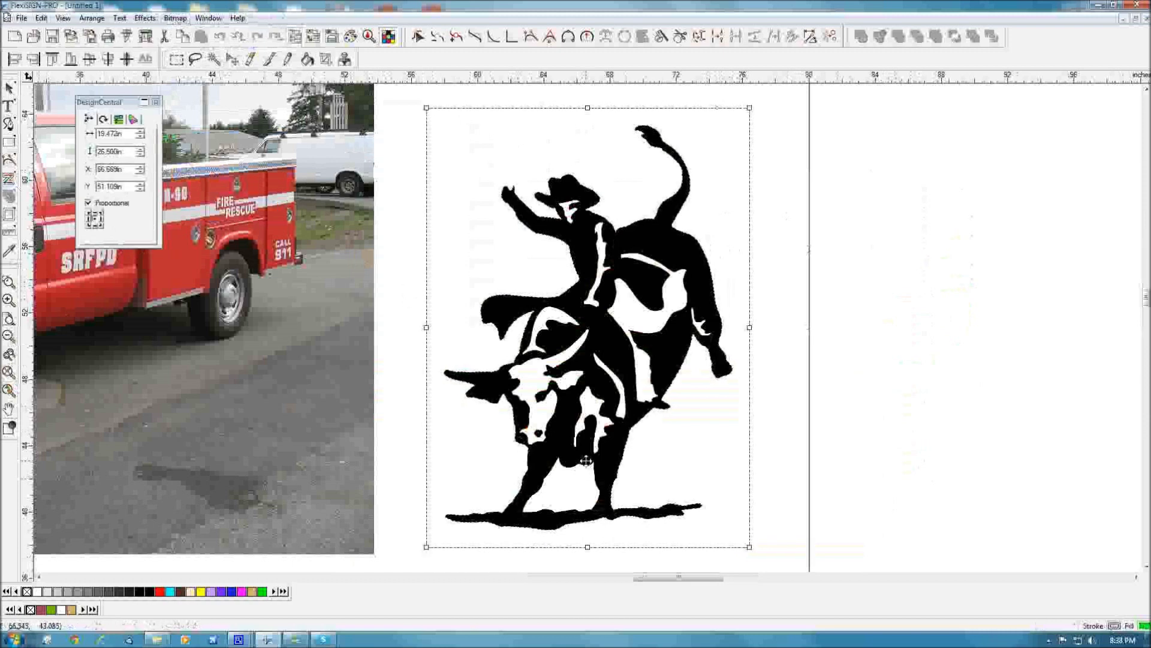
pyautogui.moveTo(619, 436); pyautogui.dragTo(991, 422)
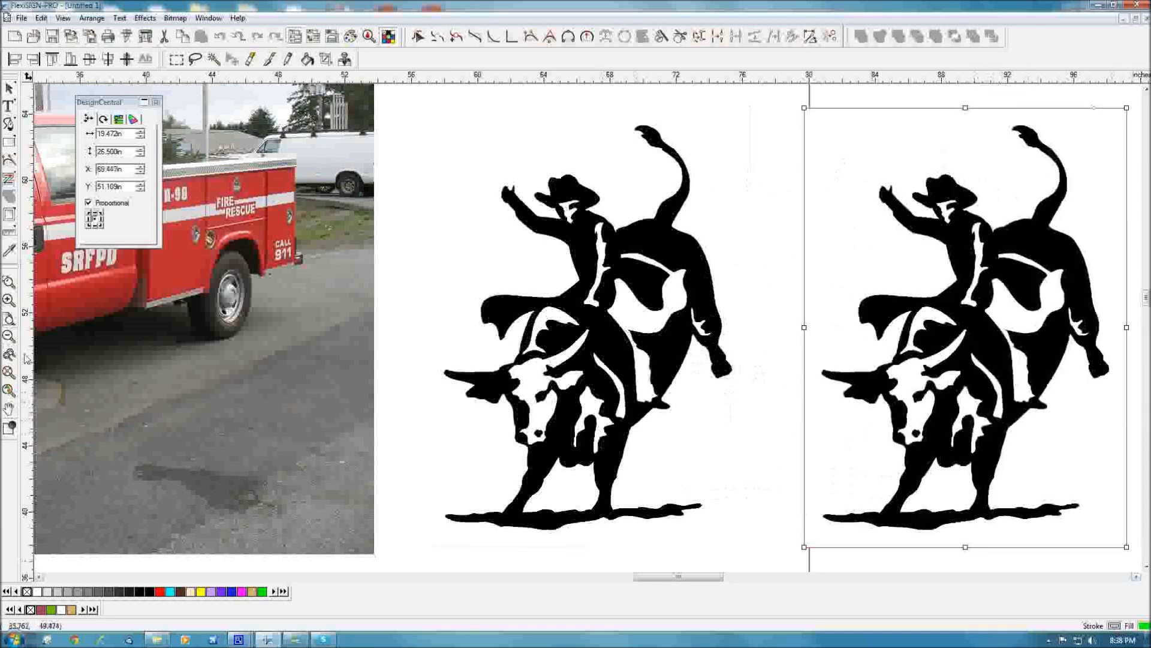
# - Make the duplicate bull rider's white background transparent with Bitmap > Make Transparent
pyautogui.hscroll(5, 40, 248)
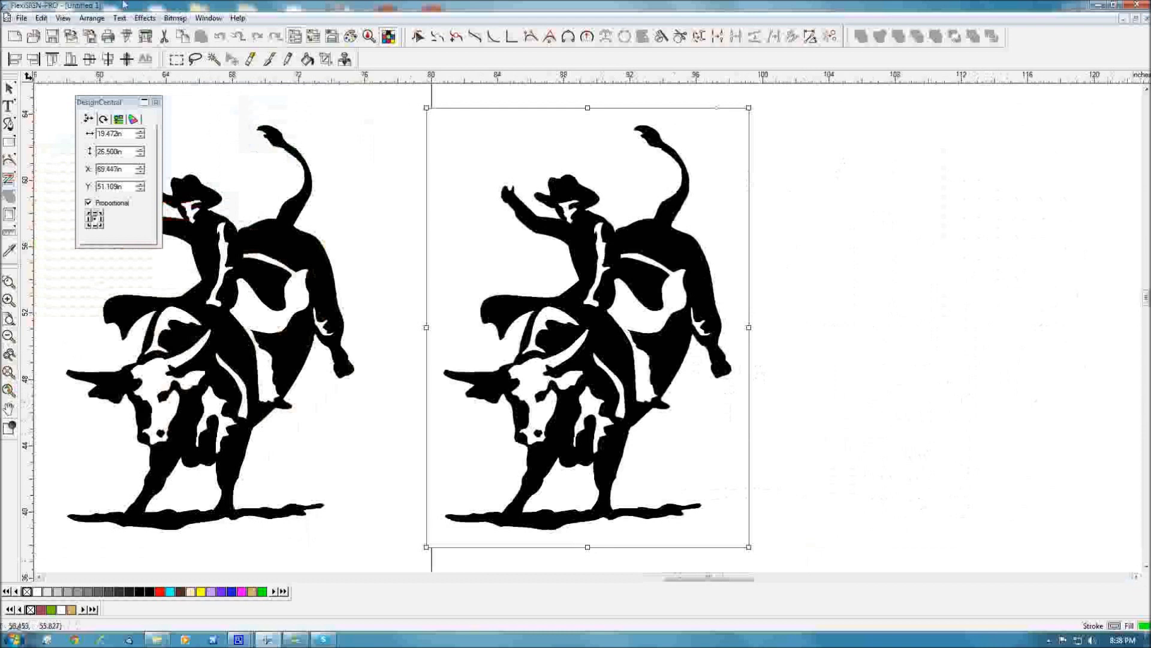
pyautogui.click(175, 18)
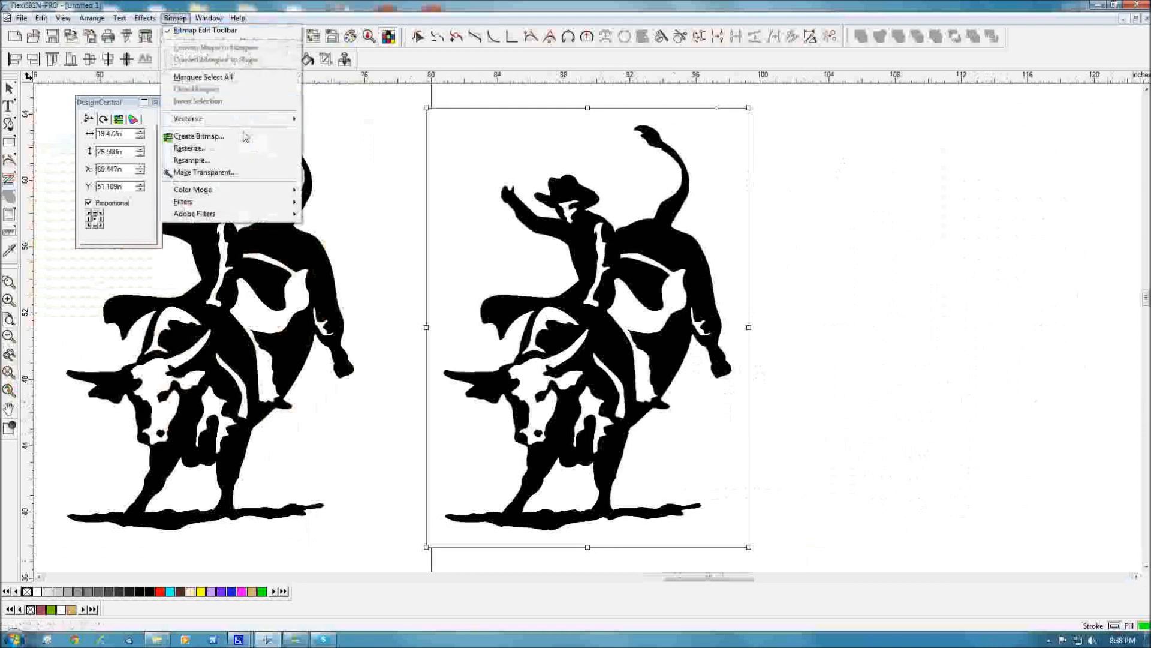
pyautogui.click(228, 173)
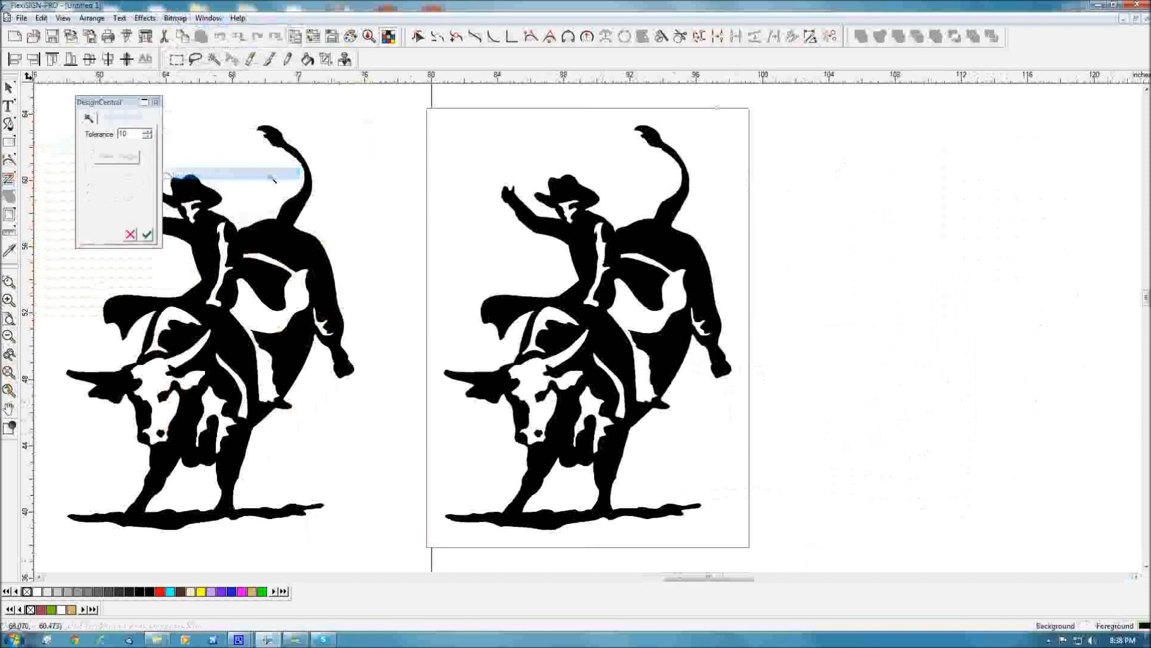
pyautogui.click(486, 221)
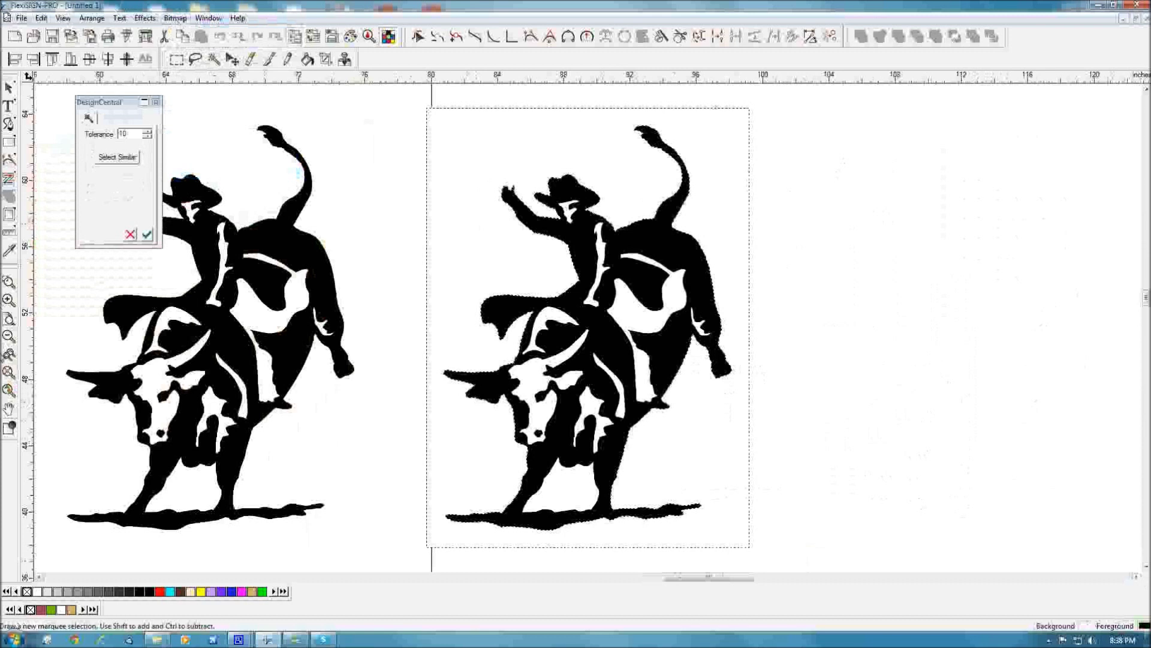
pyautogui.click(147, 235)
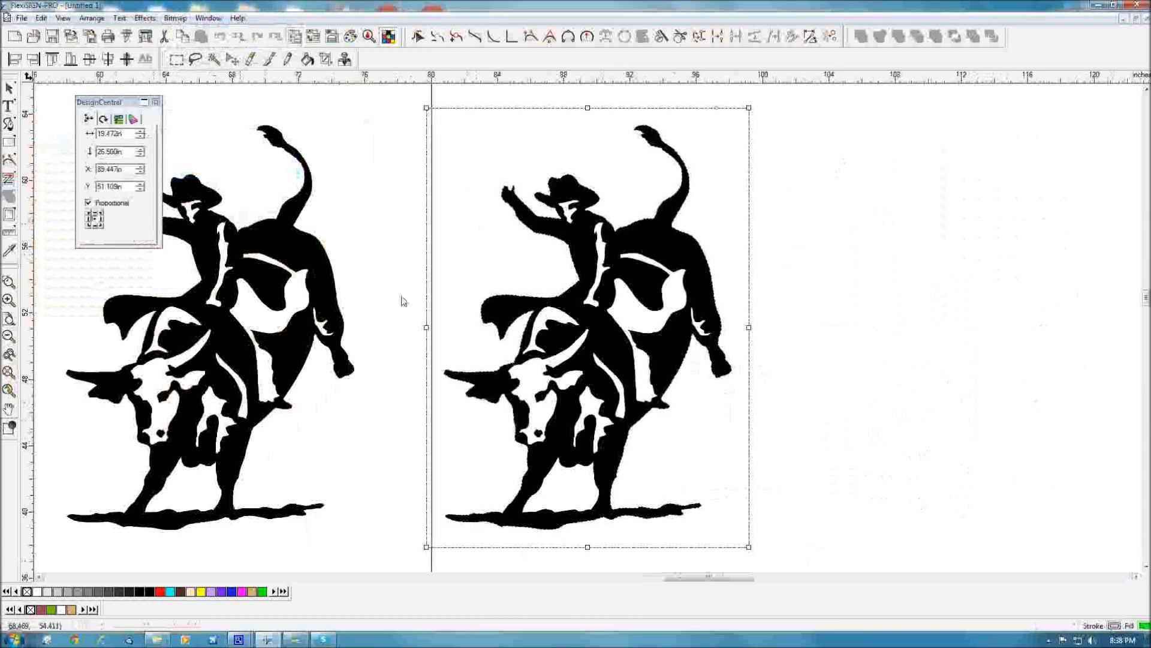
# - Reposition the duplicate bull rider to about X 94.819 in, Y 50.858 in
pyautogui.click(734, 326)
pyautogui.click(658, 321)
pyautogui.moveTo(720, 324); pyautogui.dragTo(544, 312)
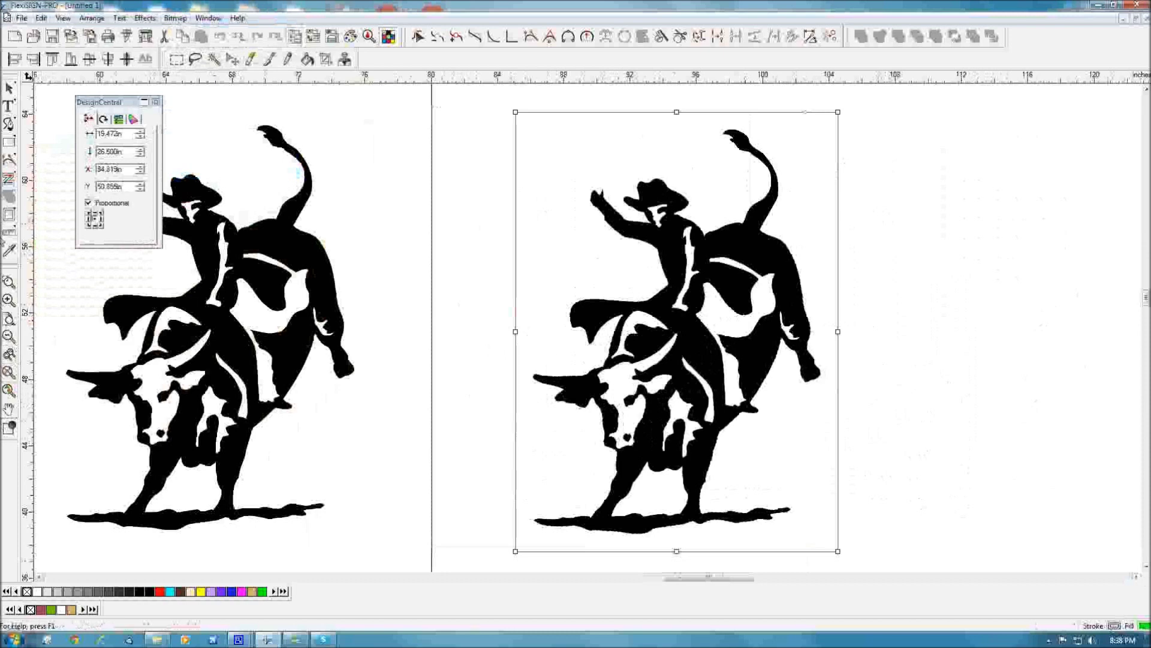
# - Draw a green rectangle behind the duplicate bull rider, keeping the rider in front
pyautogui.click(9, 336)
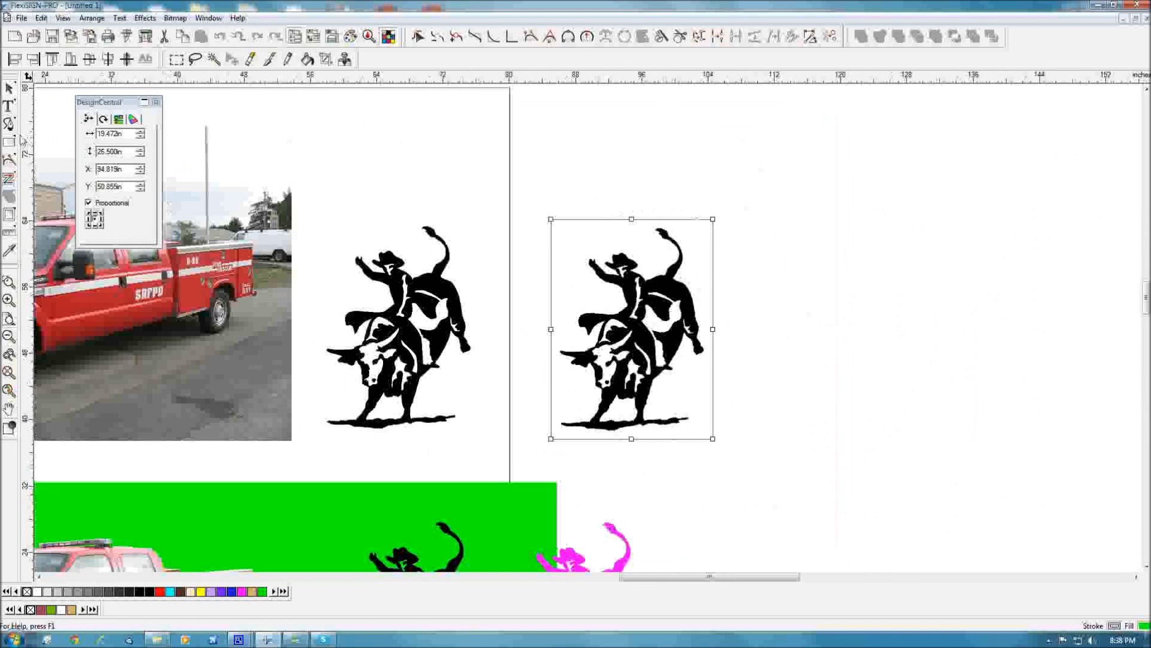
pyautogui.click(9, 142)
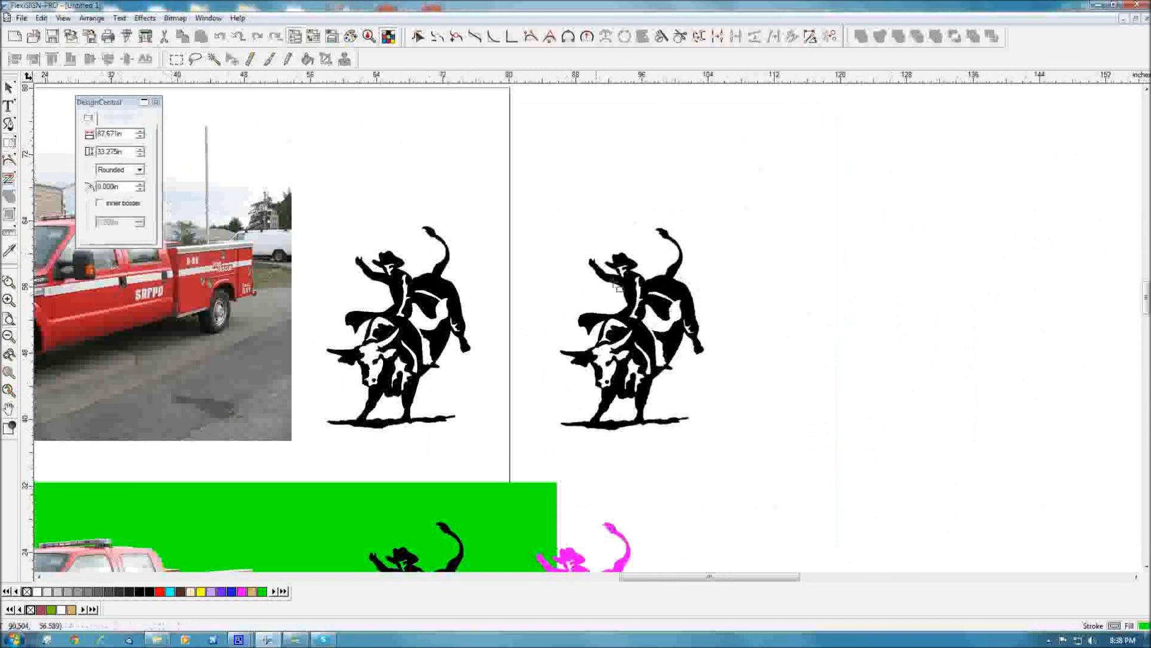
pyautogui.moveTo(536, 206); pyautogui.dragTo(547, 244)
pyautogui.moveTo(572, 312); pyautogui.dragTo(736, 444)
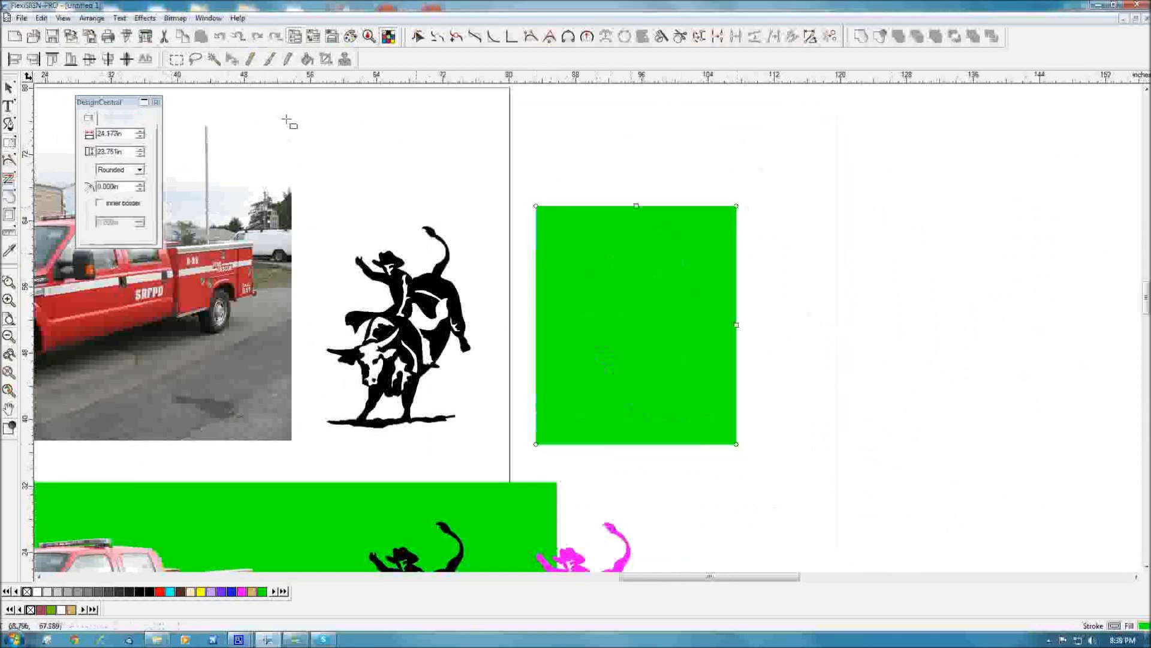
pyautogui.click(10, 90)
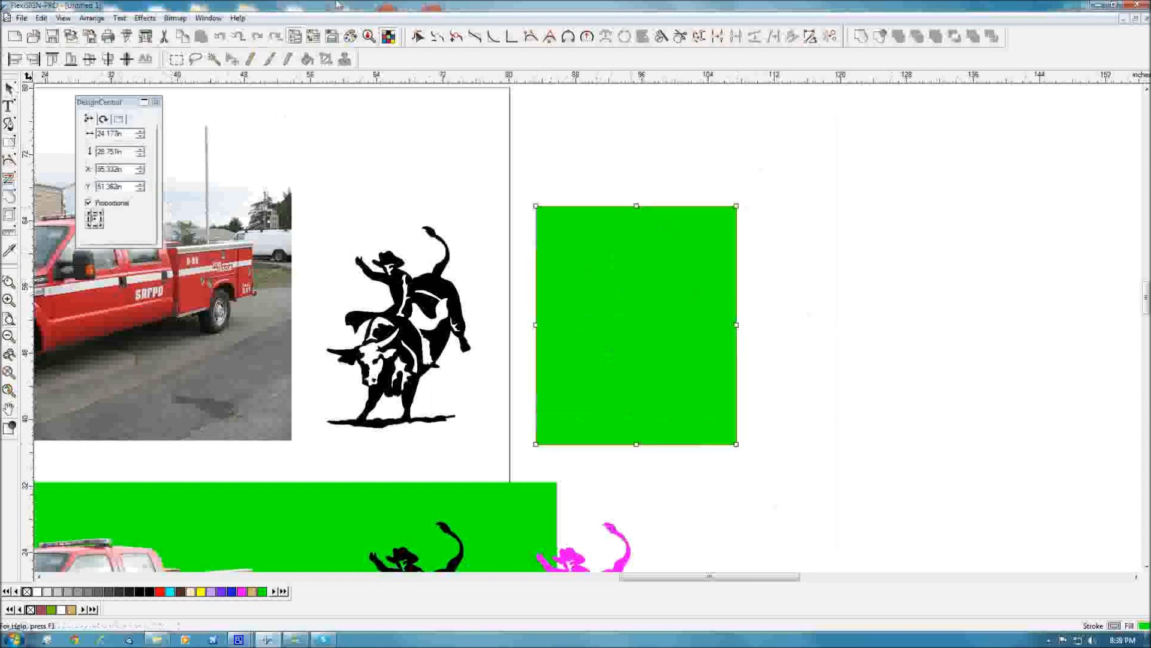
pyautogui.hotkey('ctrl', 'v')
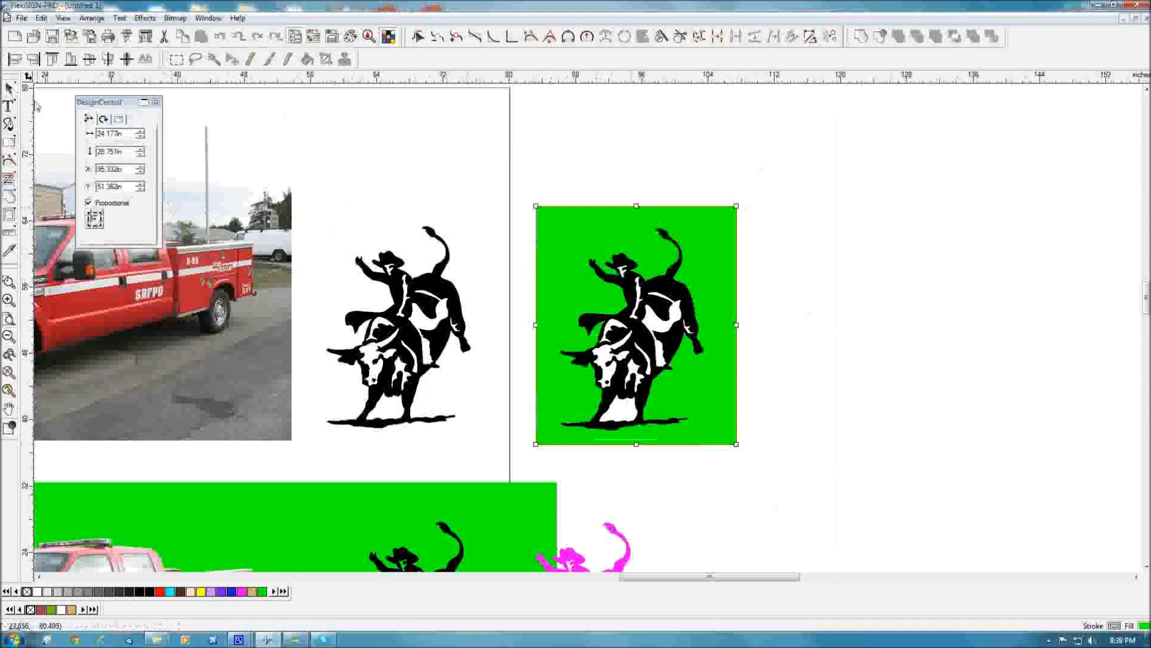
# - Stretch the green rectangle wider to the right and move the white-backed bull-rider image onto its right side
pyautogui.click(784, 478)
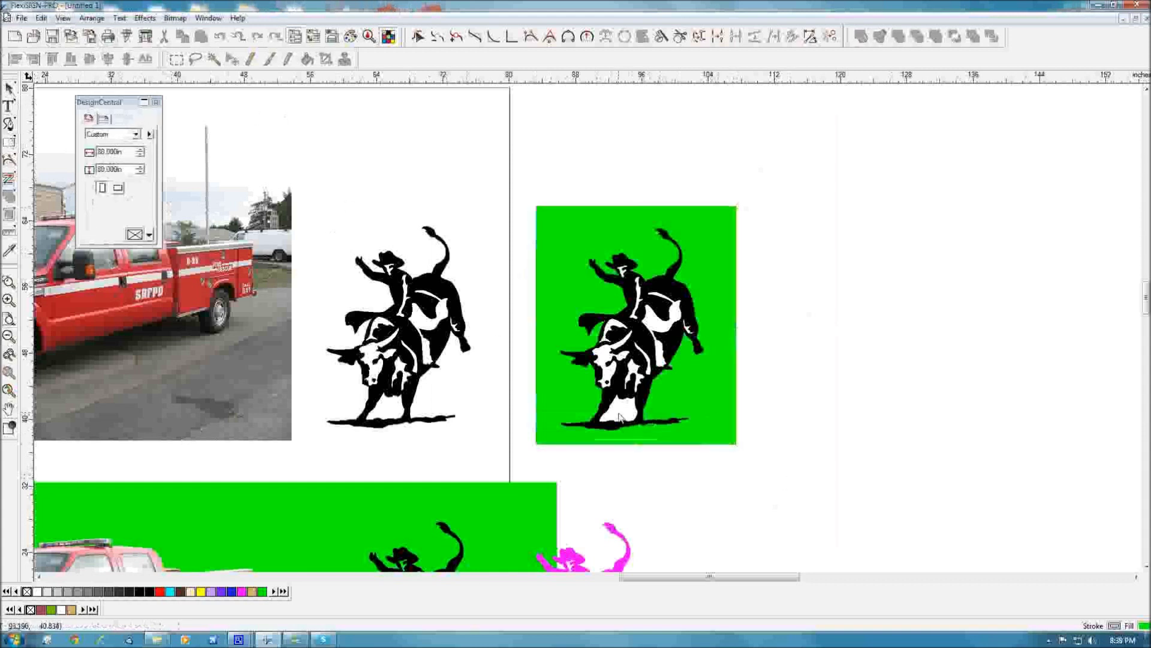
pyautogui.click(714, 390)
pyautogui.click(738, 331)
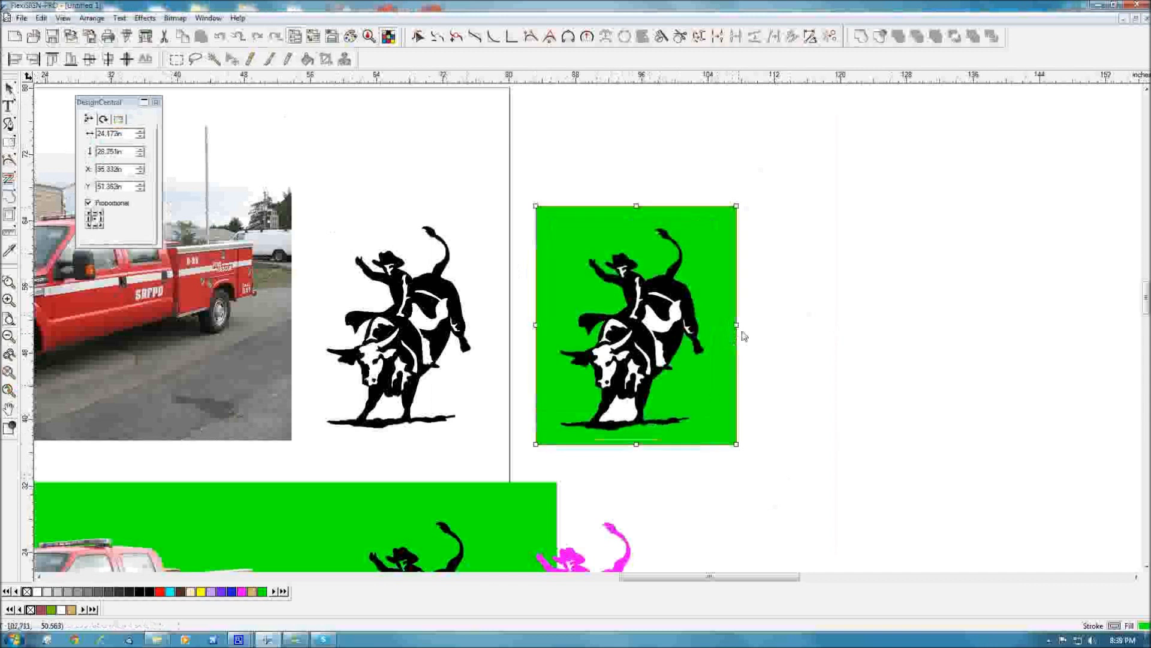
pyautogui.moveTo(744, 325); pyautogui.dragTo(1024, 325)
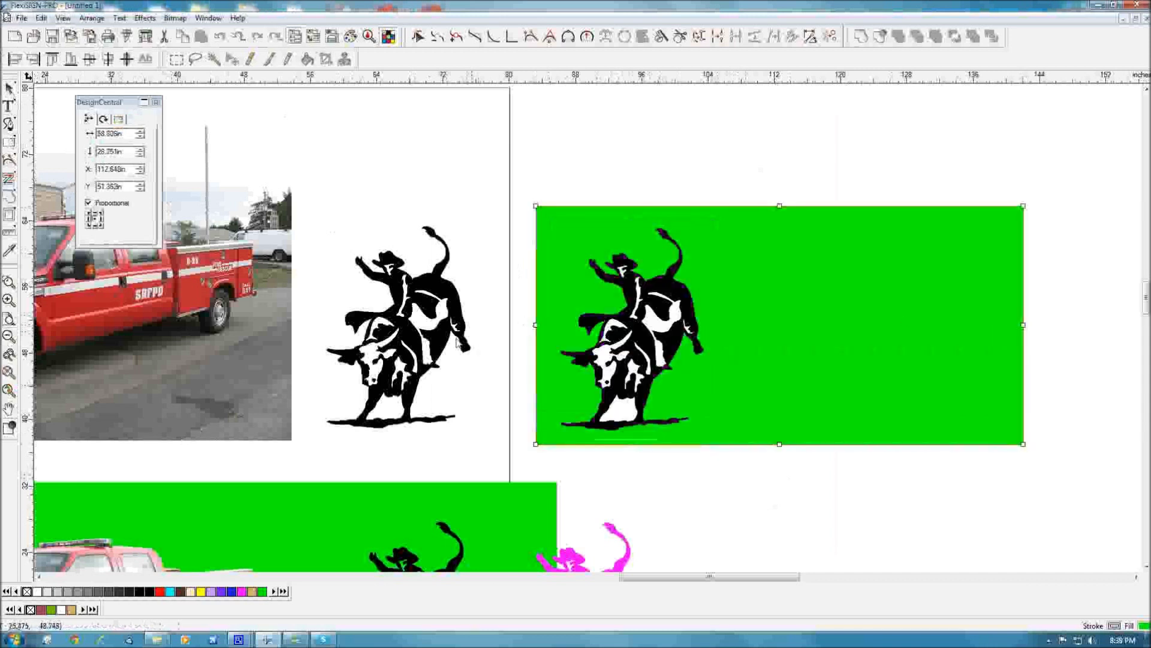
pyautogui.click(433, 337)
pyautogui.moveTo(434, 337); pyautogui.dragTo(873, 334)
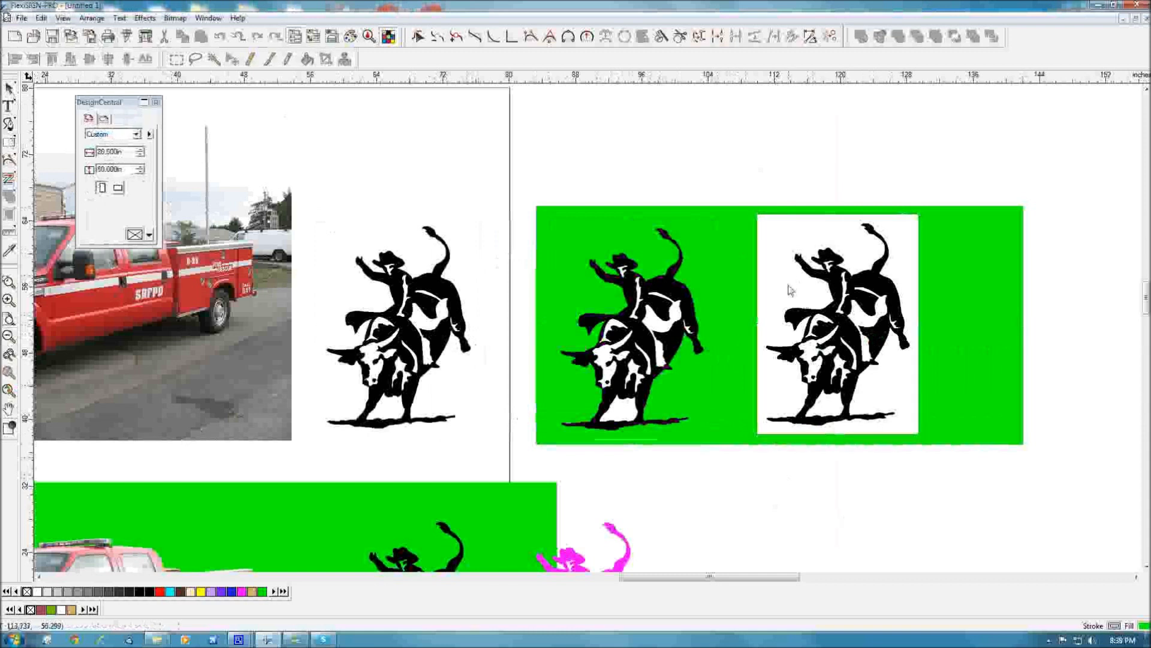
# - Start Make Transparent on the bull-rider image and select its white background
pyautogui.click(168, 17)
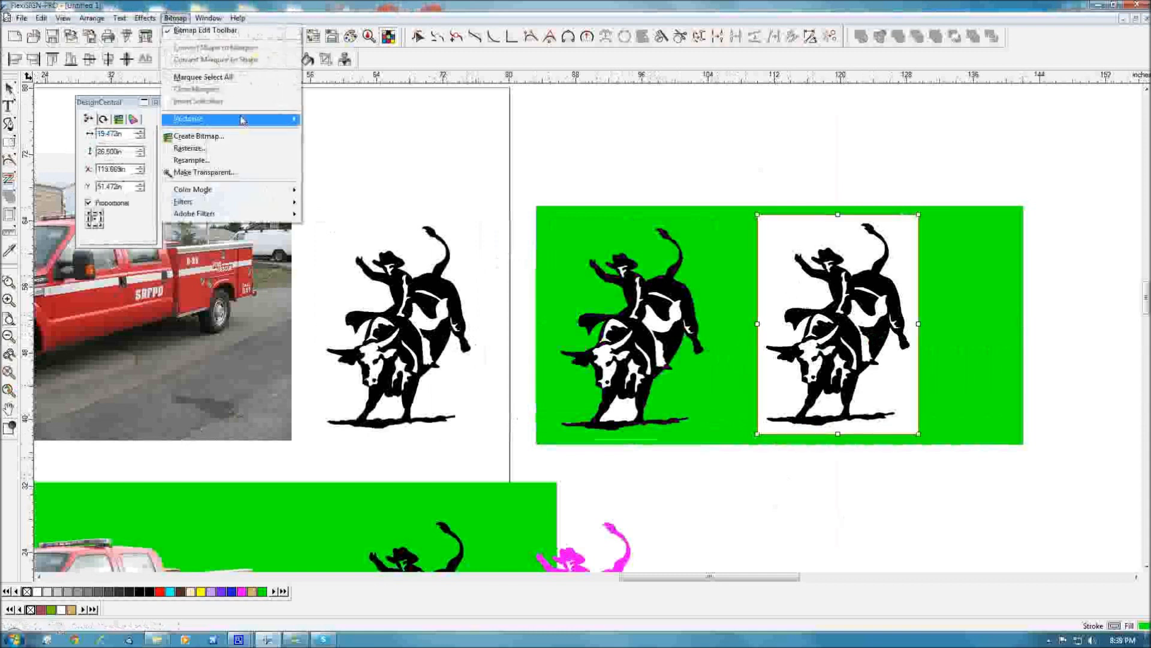
pyautogui.click(207, 172)
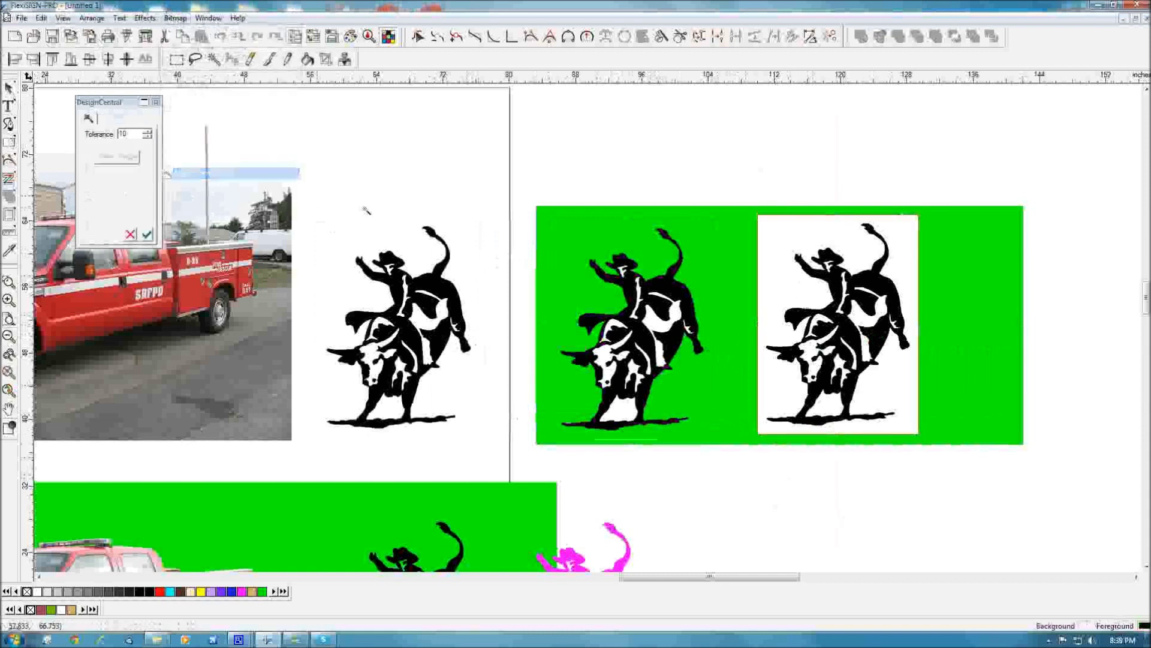
pyautogui.click(787, 288)
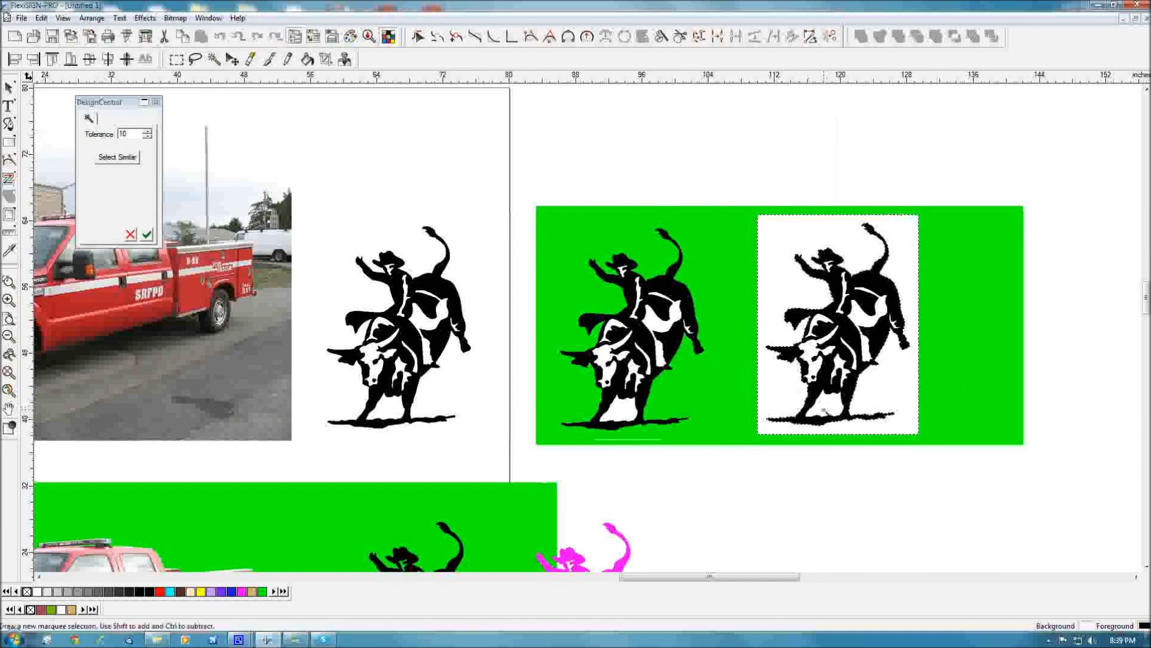
pyautogui.press('shift')
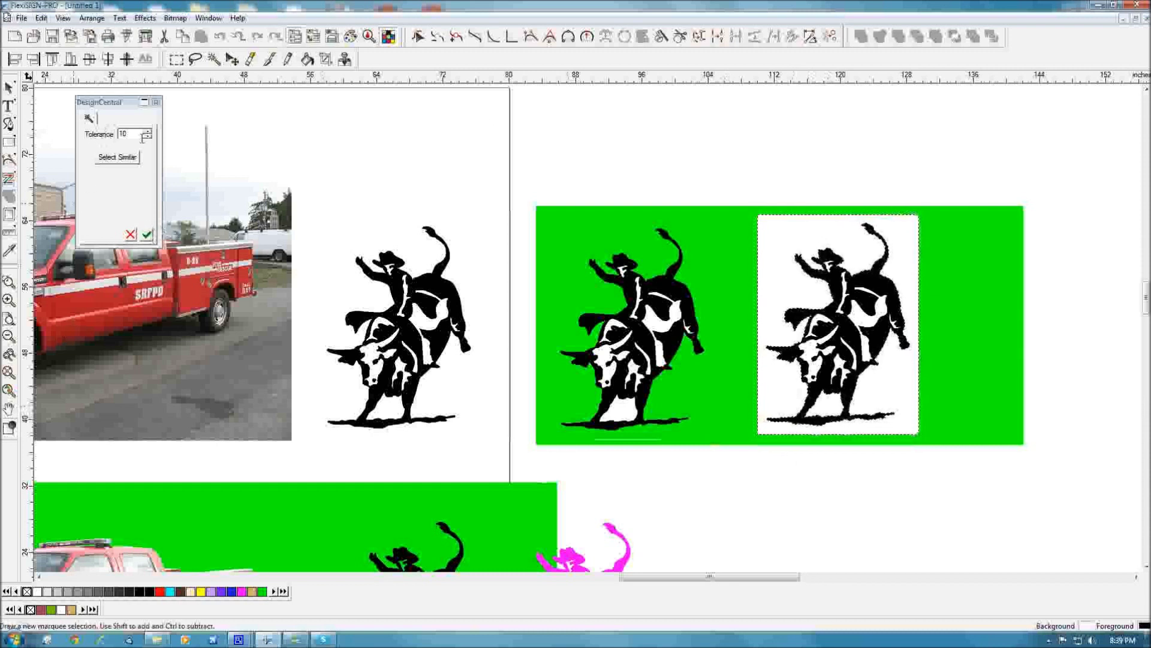
# - Move the transparency options aside and apply transparency to the right rider's selected white background
pyautogui.moveTo(122, 102); pyautogui.dragTo(360, 104)
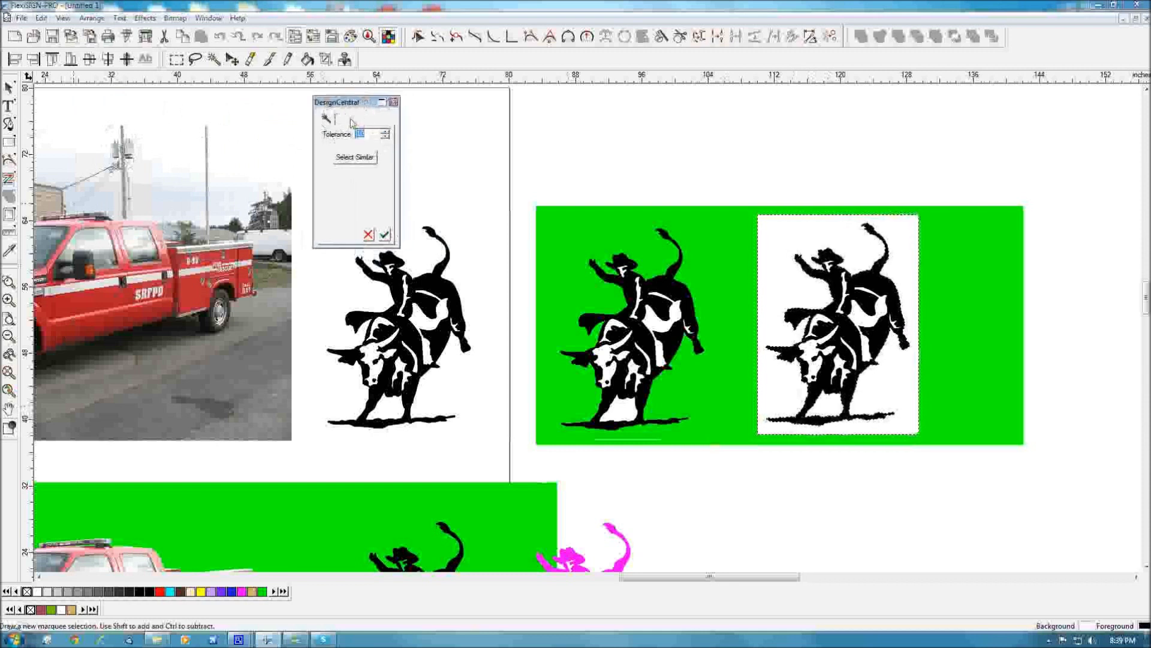
pyautogui.moveTo(355, 105); pyautogui.dragTo(342, 107)
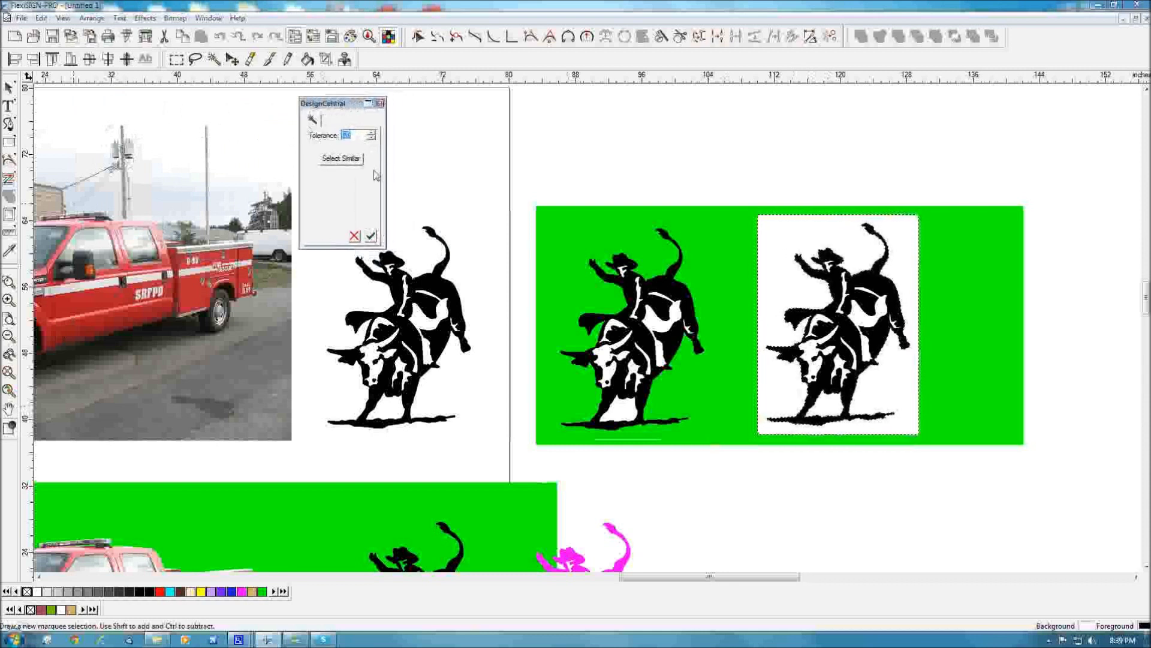
pyautogui.click(371, 236)
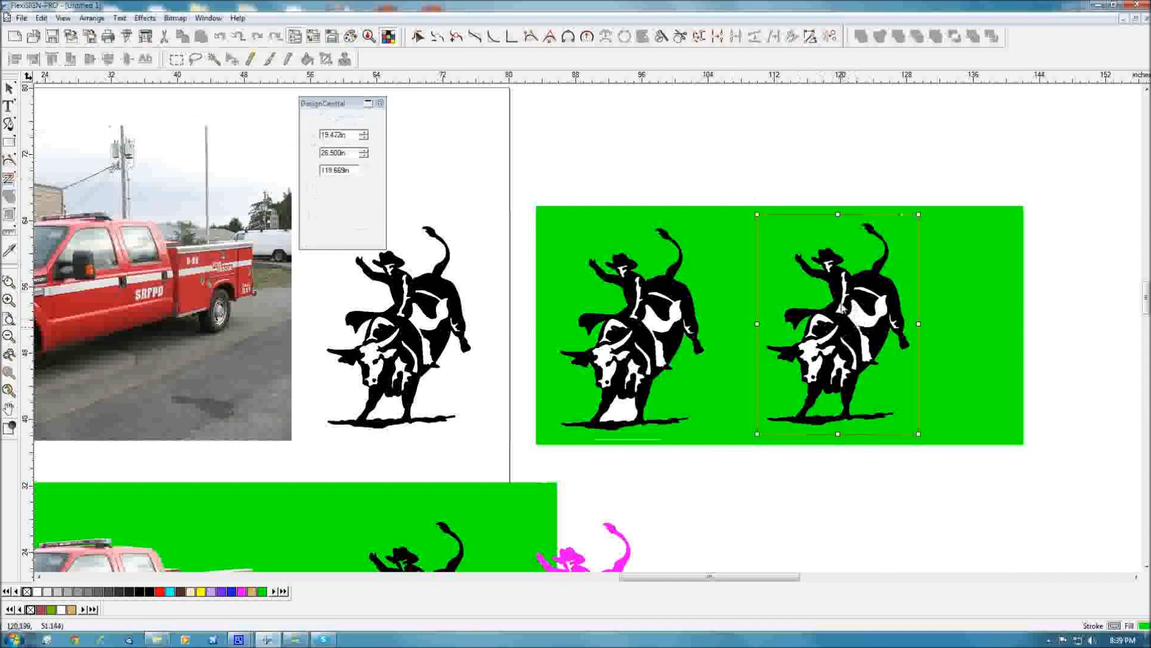
# - Apply an Effects > Contour Cut with an adjusted offset around the right bull-rider
pyautogui.moveTo(831, 315); pyautogui.dragTo(829, 287)
pyautogui.moveTo(813, 247); pyautogui.dragTo(814, 273)
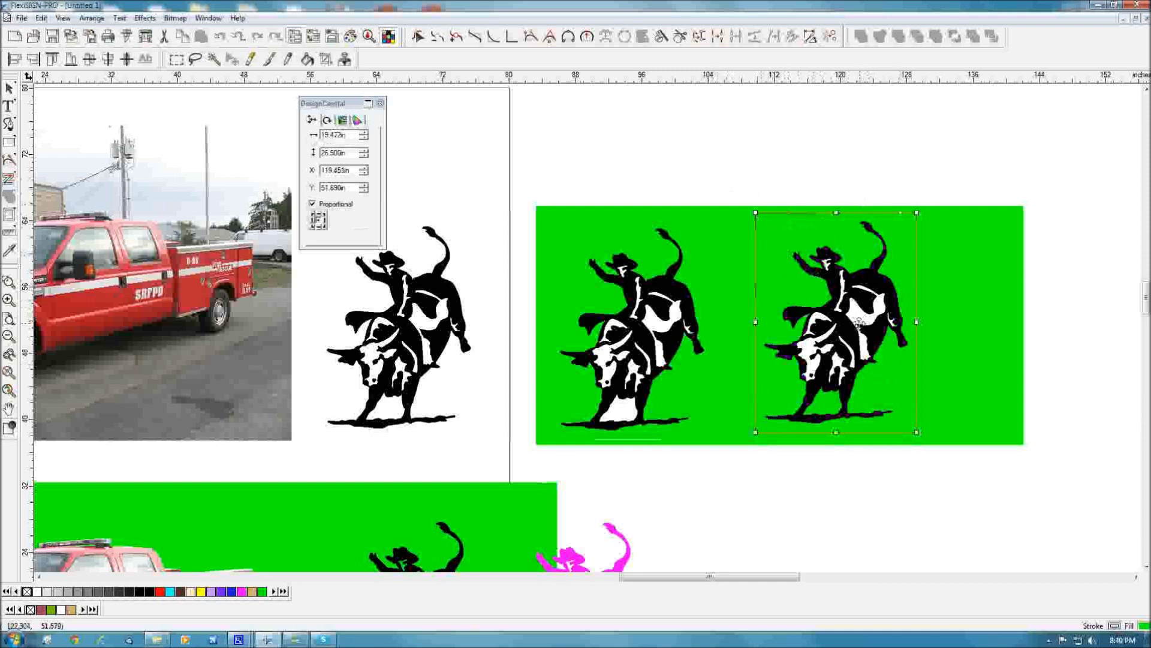
pyautogui.click(145, 18)
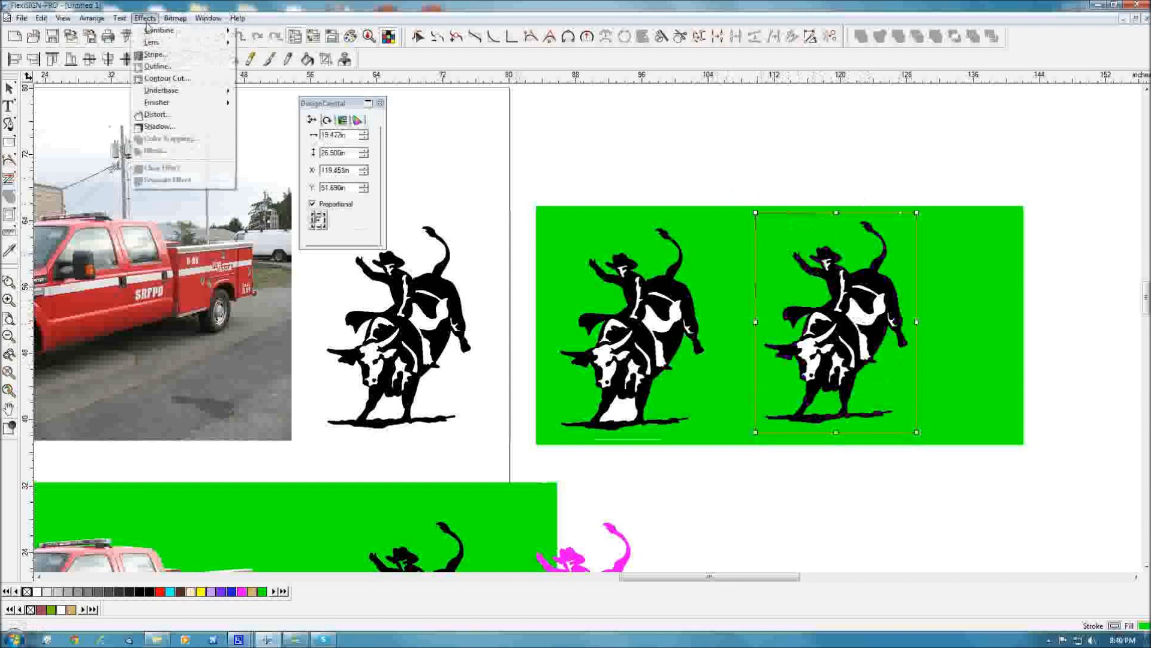
pyautogui.click(162, 79)
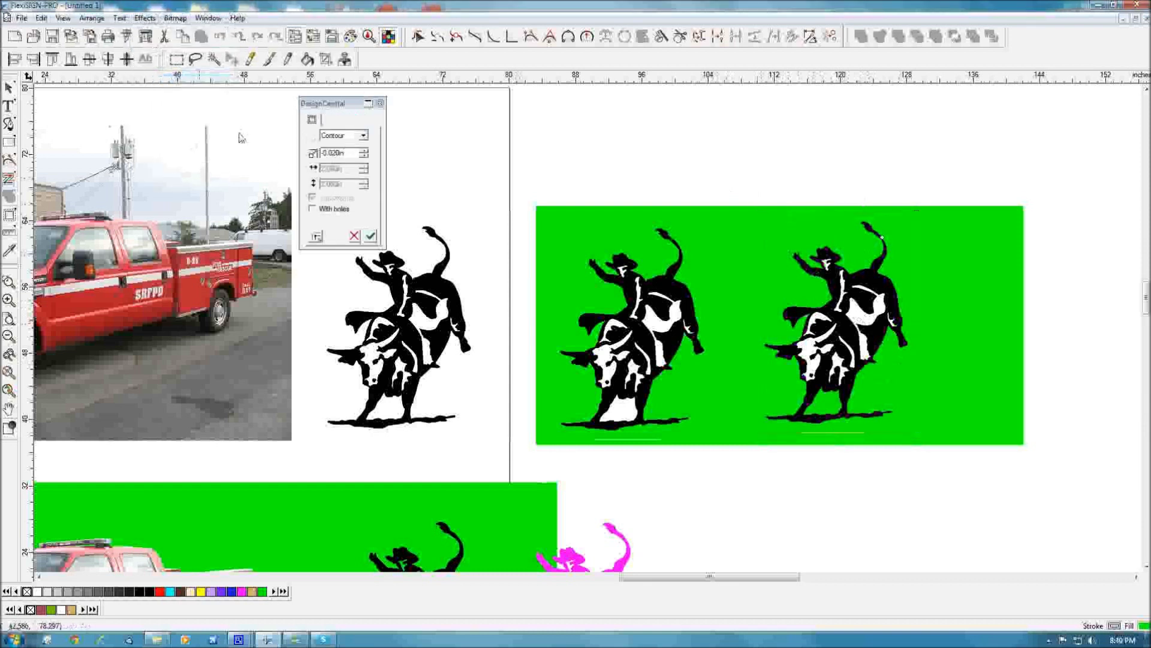
pyautogui.click(365, 151)
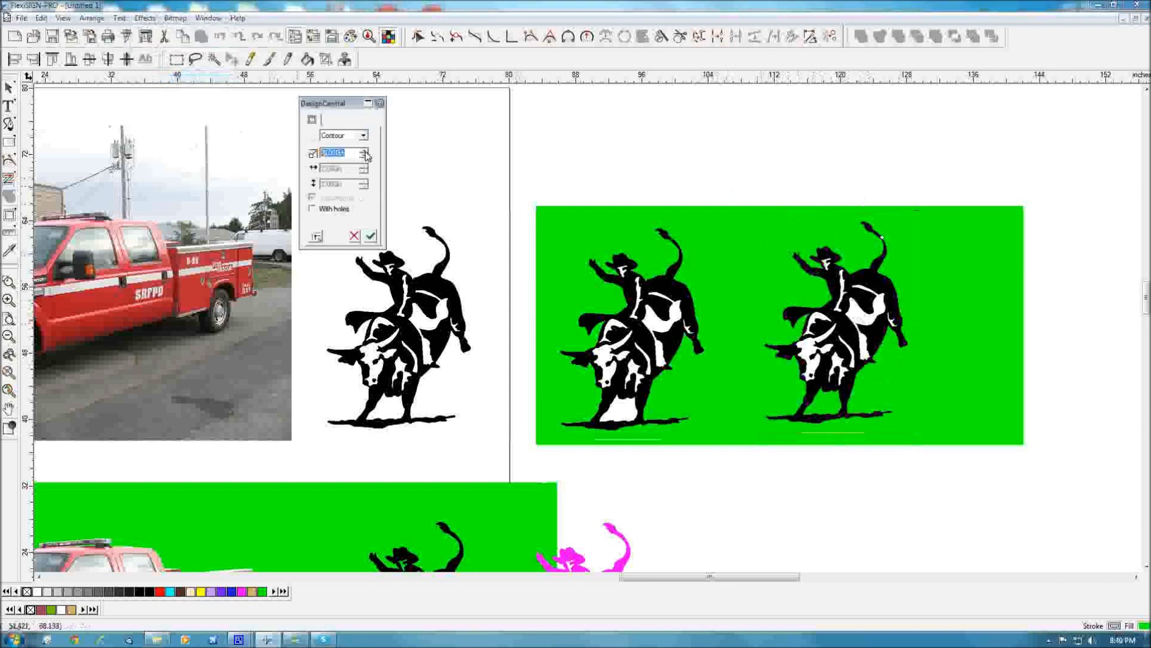
pyautogui.click(371, 237)
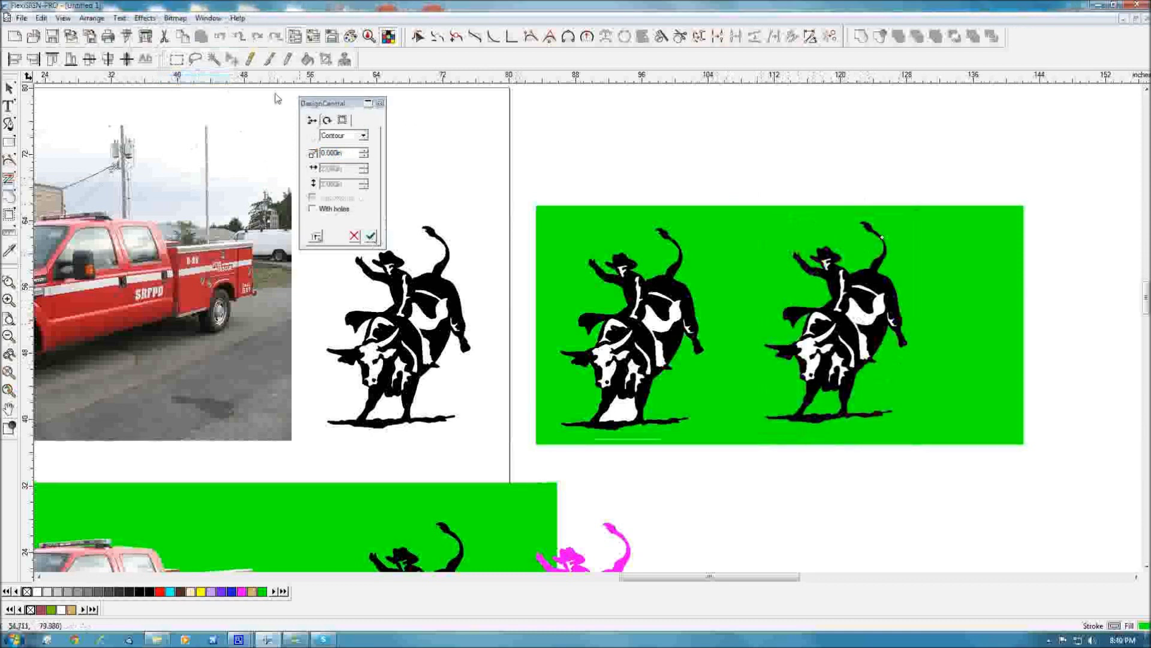
# - Shift the right bull-rider to about X 123.957 in, Y 51.411 in, then select the green rectangle
pyautogui.click(866, 292)
pyautogui.moveTo(866, 292); pyautogui.dragTo(913, 293)
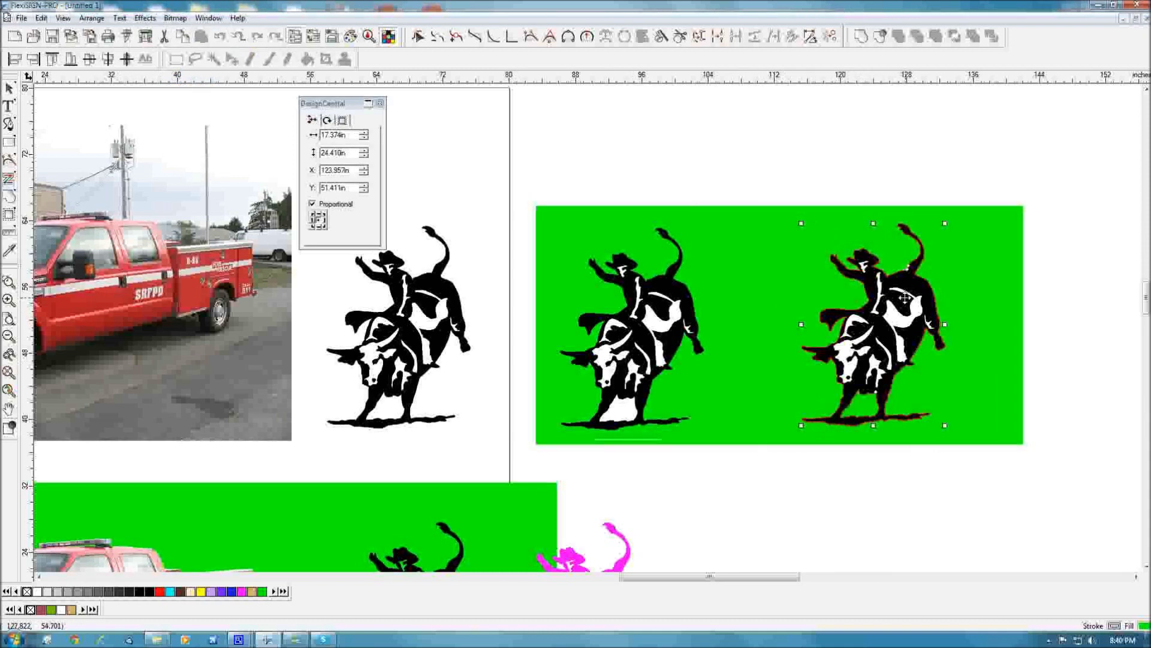
pyautogui.moveTo(802, 181); pyautogui.dragTo(954, 207)
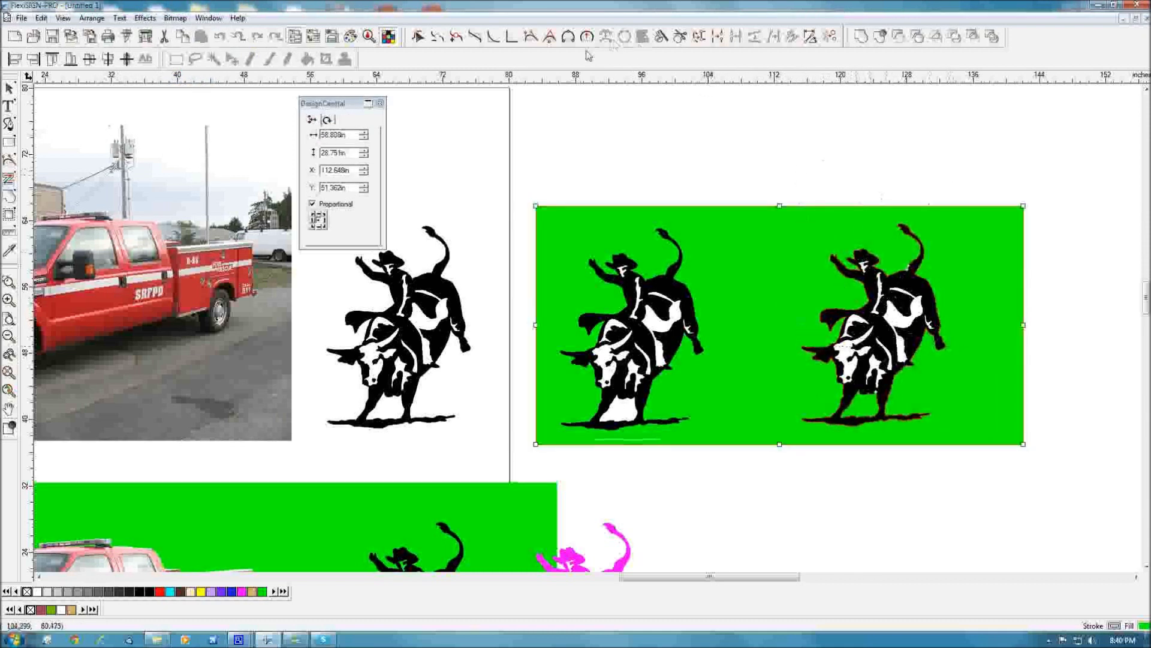
# - Try Remove Overlap on the green panel, then move the right bull-rider back left to about X 119.451 in
pyautogui.click(918, 40)
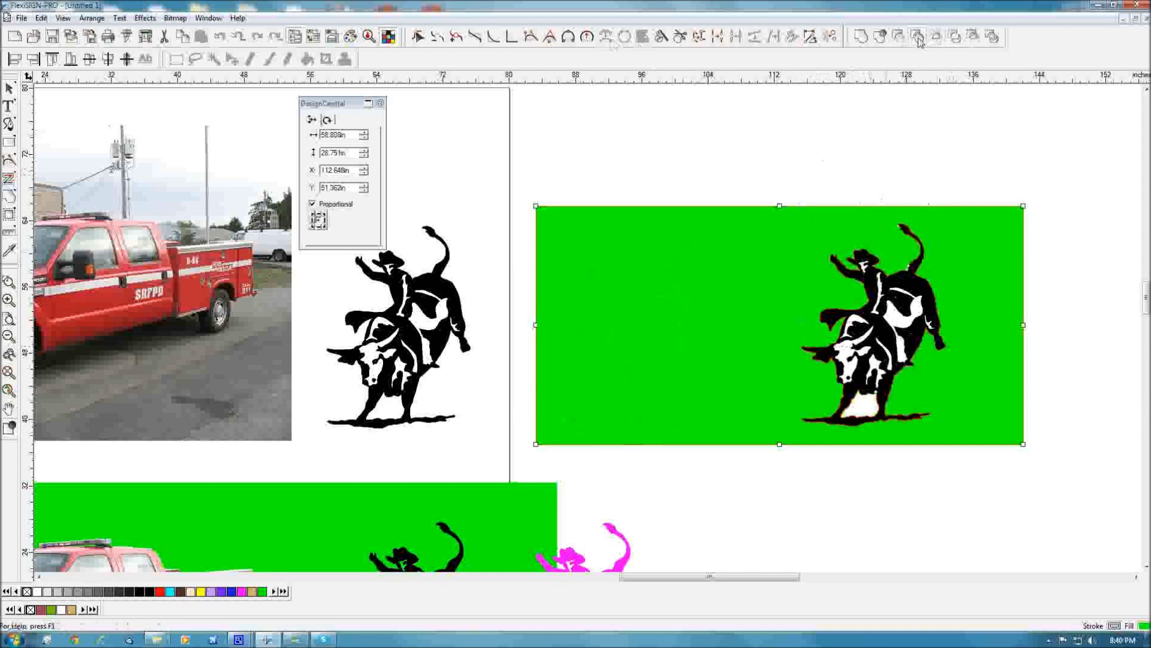
pyautogui.click(790, 302)
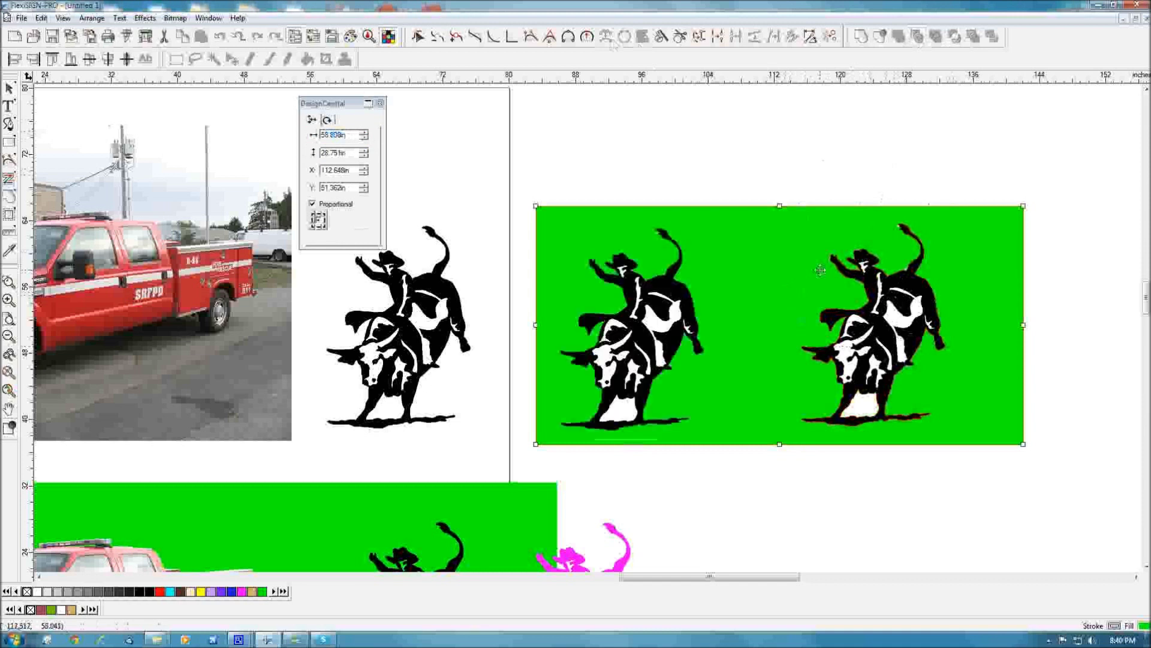
pyautogui.click(843, 186)
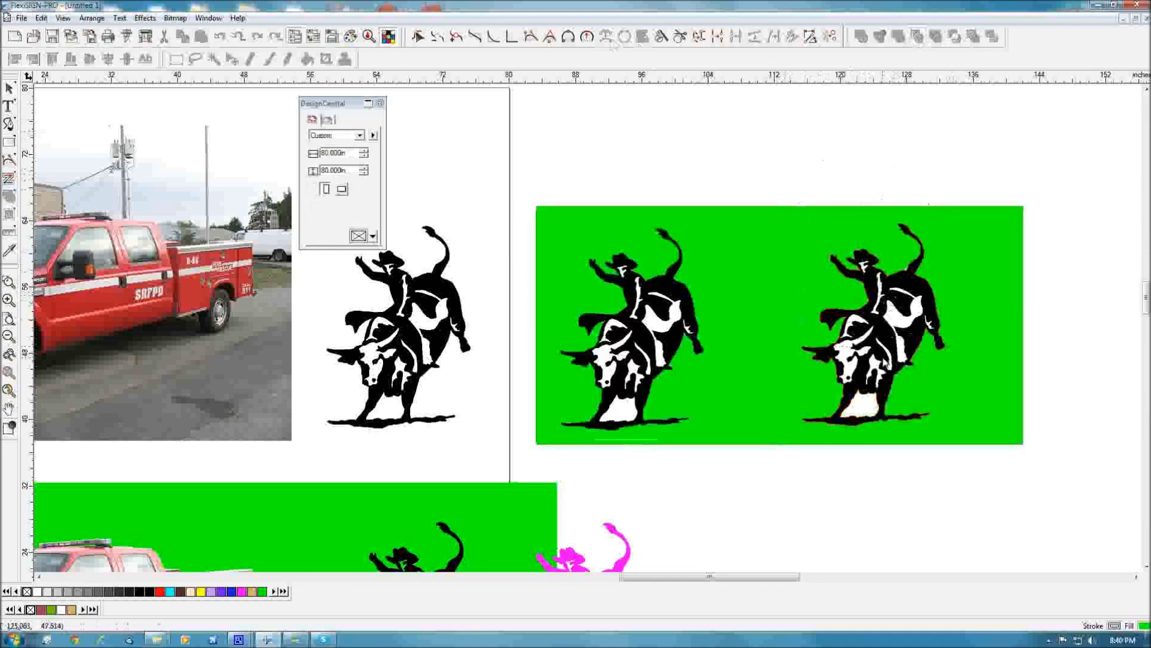
pyautogui.click(869, 363)
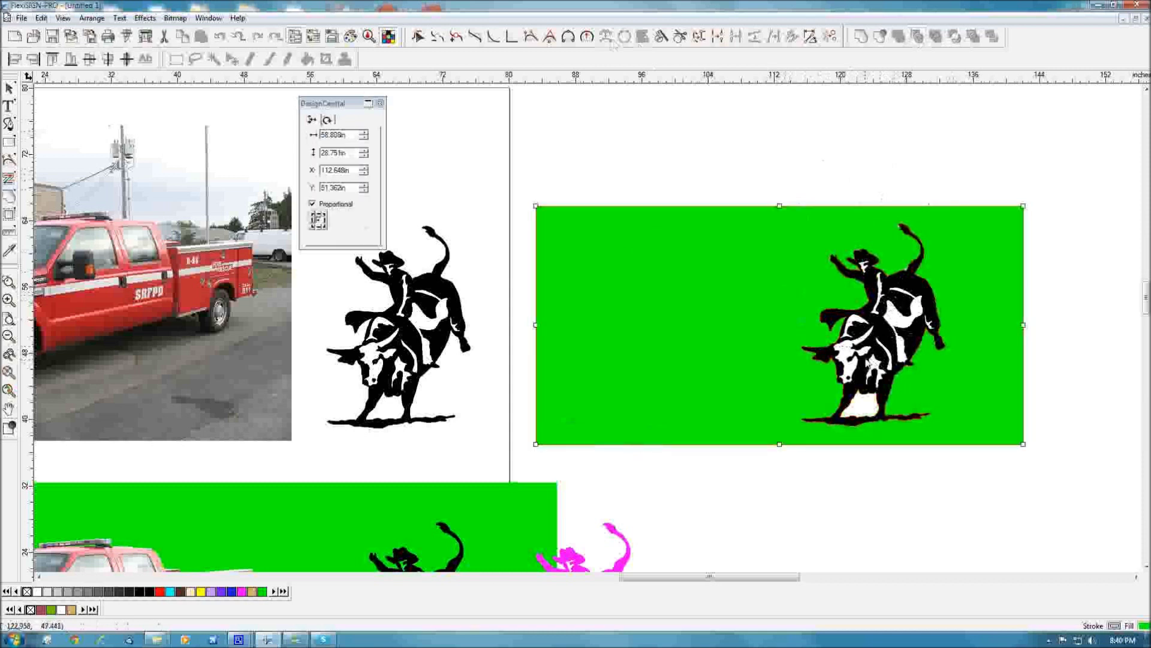
pyautogui.click(830, 180)
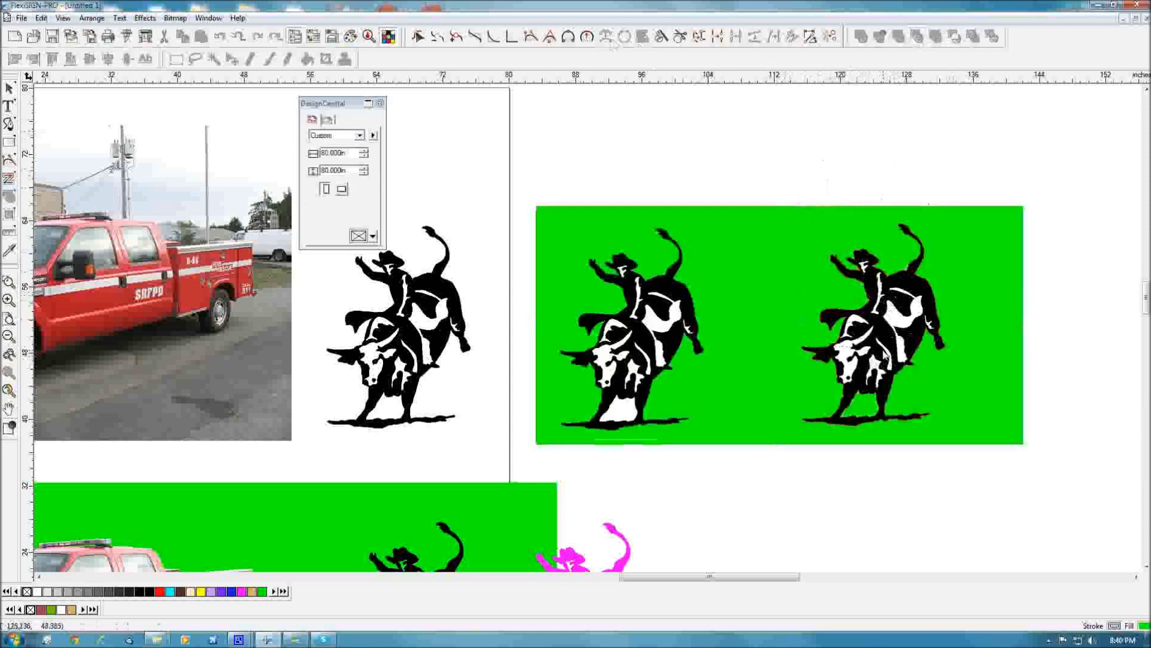
pyautogui.moveTo(887, 356); pyautogui.dragTo(875, 351)
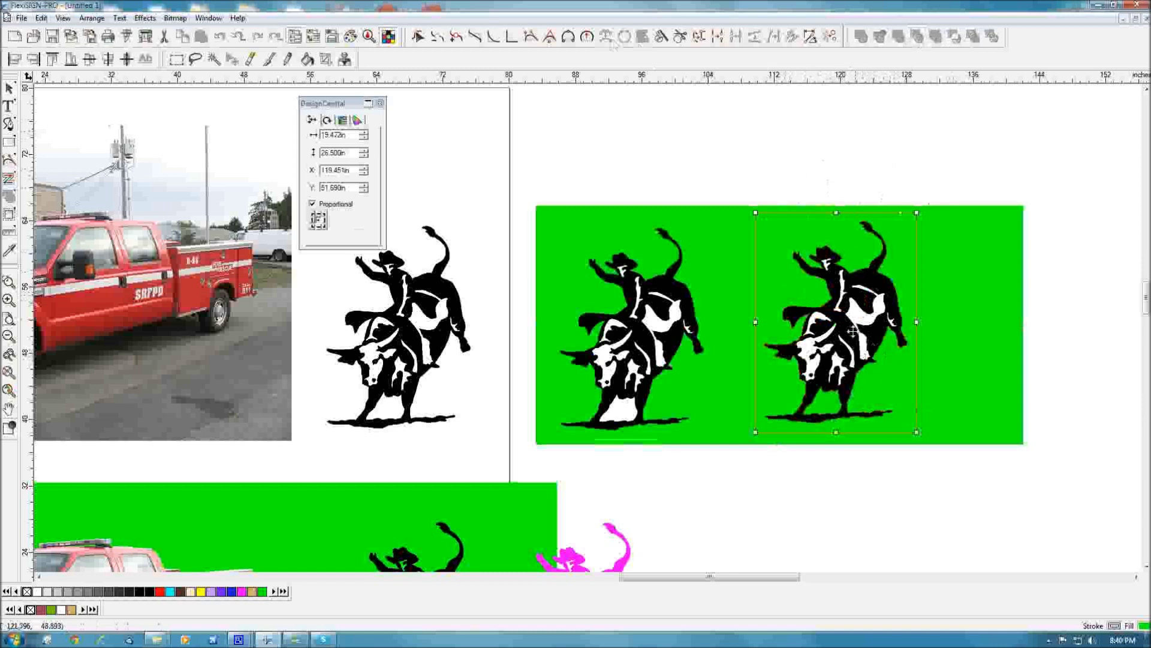
pyautogui.click(774, 134)
pyautogui.click(843, 286)
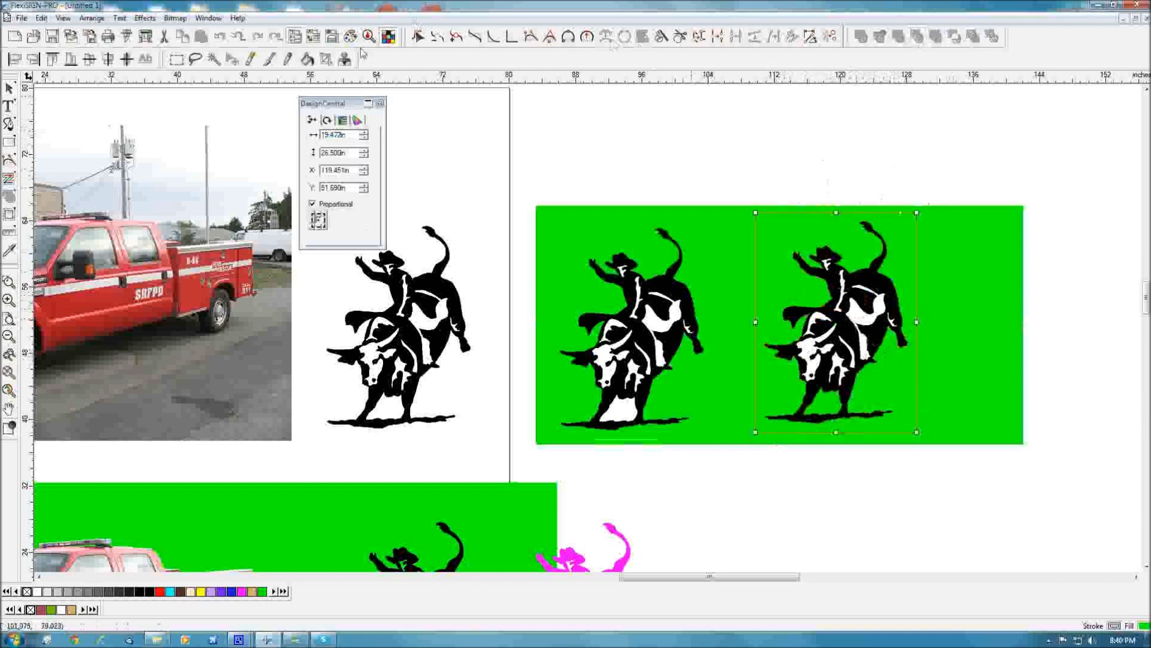
# - Trace a contour around the bull-rider including its inner holes
pyautogui.click(145, 18)
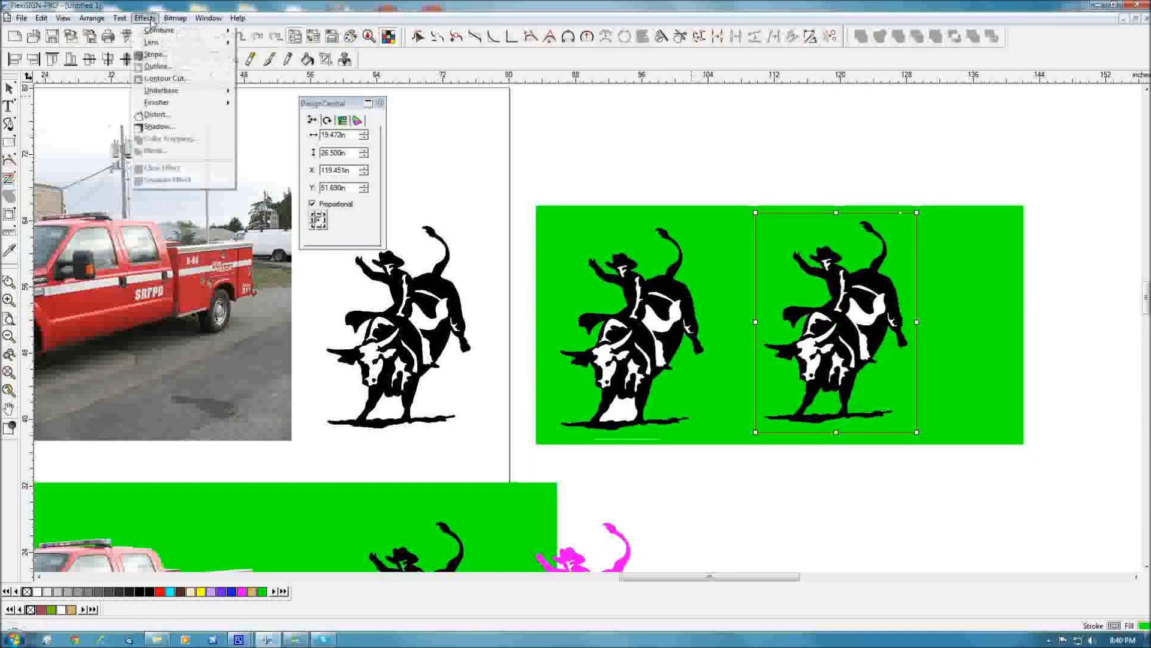
pyautogui.click(178, 79)
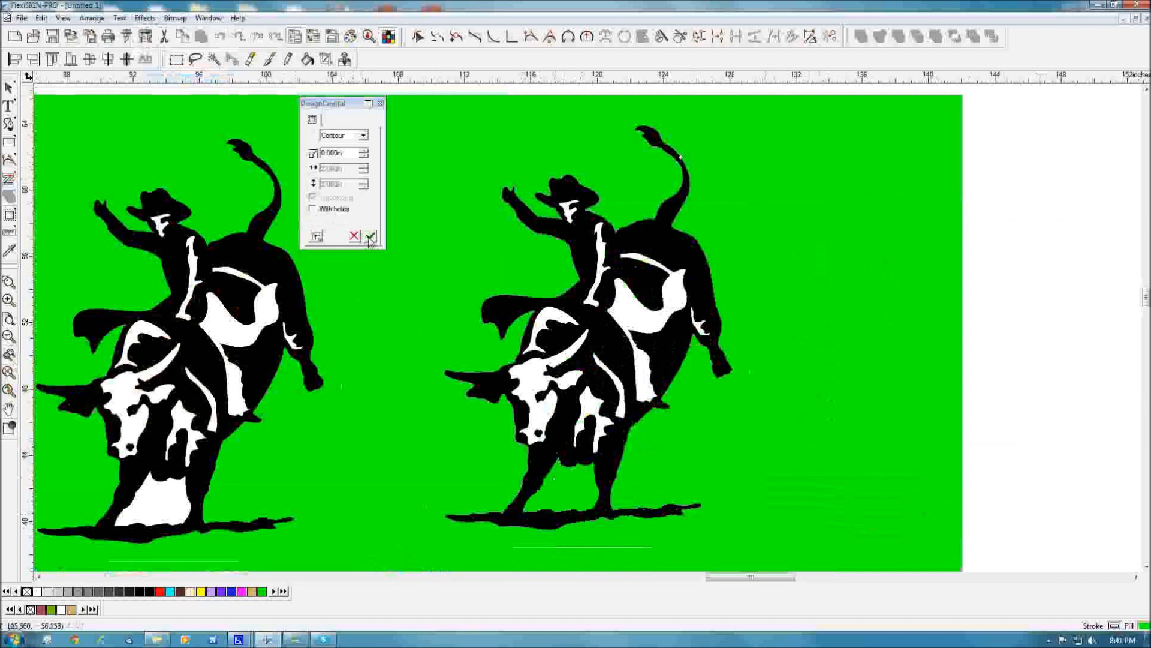
pyautogui.click(312, 210)
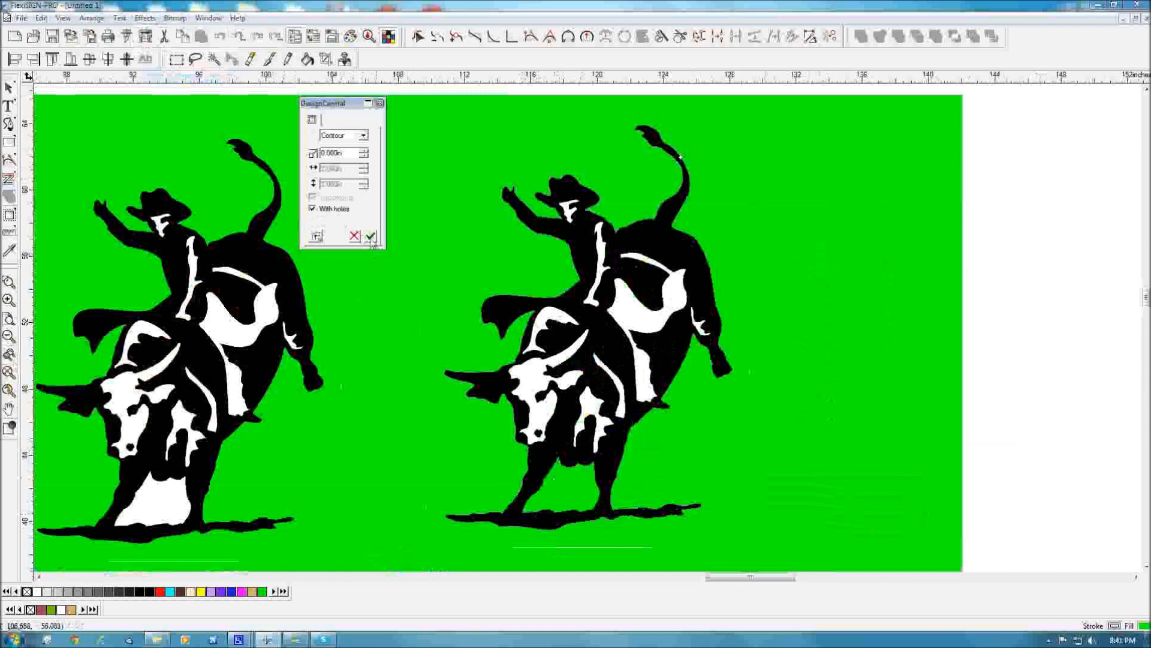
pyautogui.click(738, 306)
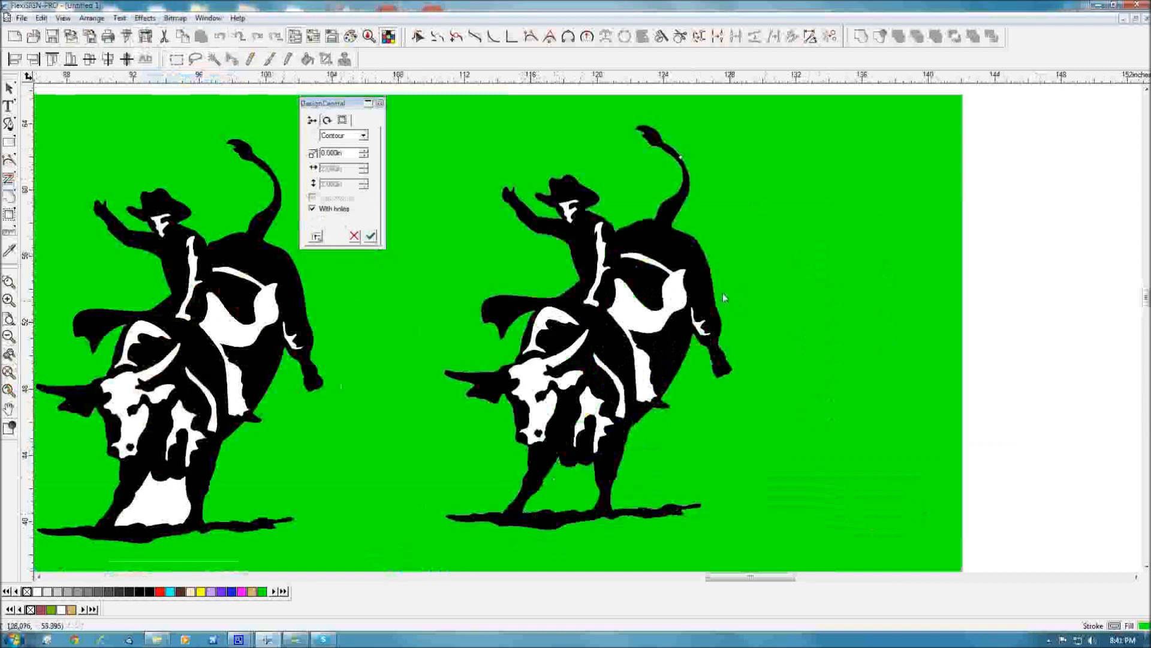
pyautogui.press('space')
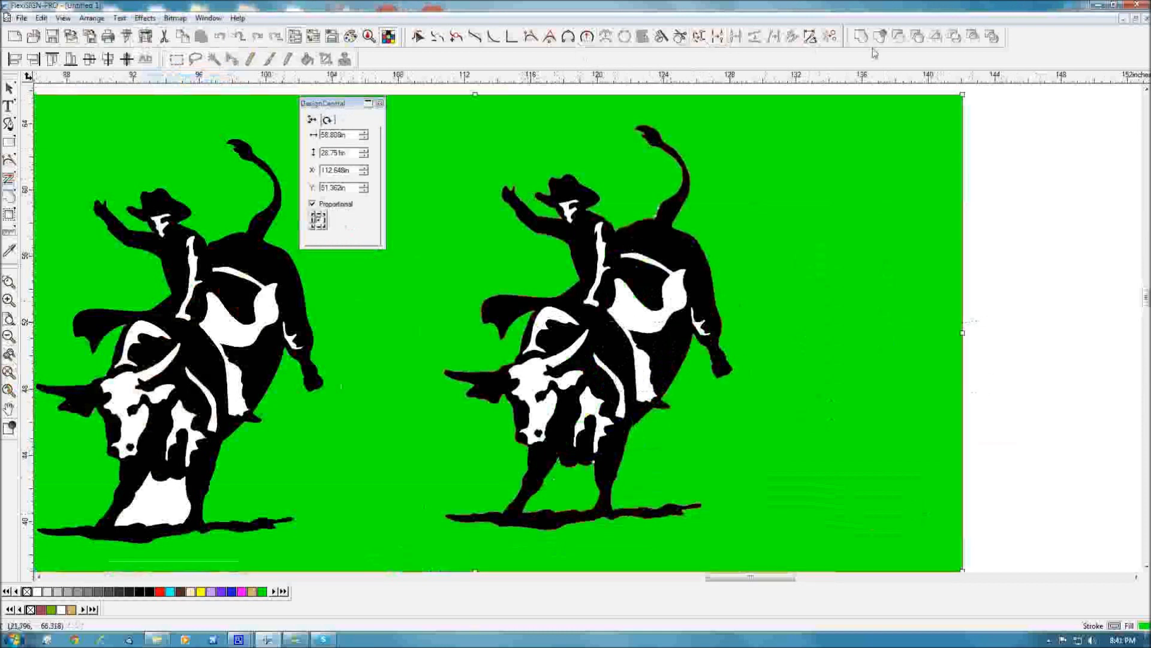
# - Remove the overlapping bull-rider from the green panel and zoom out over the artwork
pyautogui.click(918, 37)
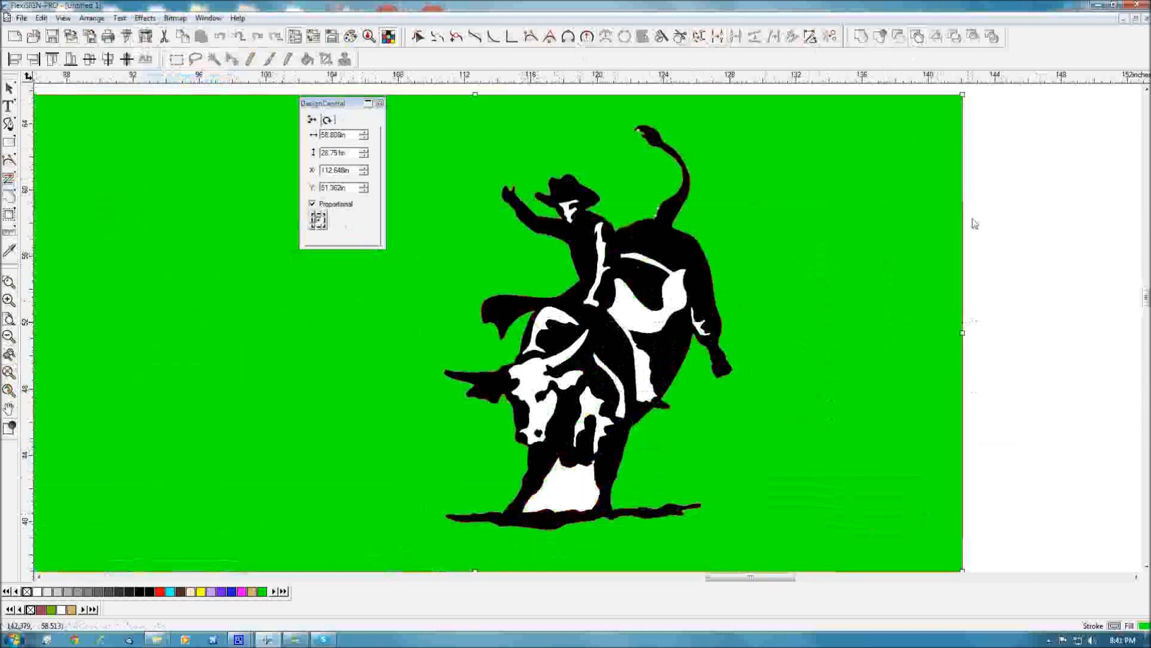
pyautogui.click(1013, 257)
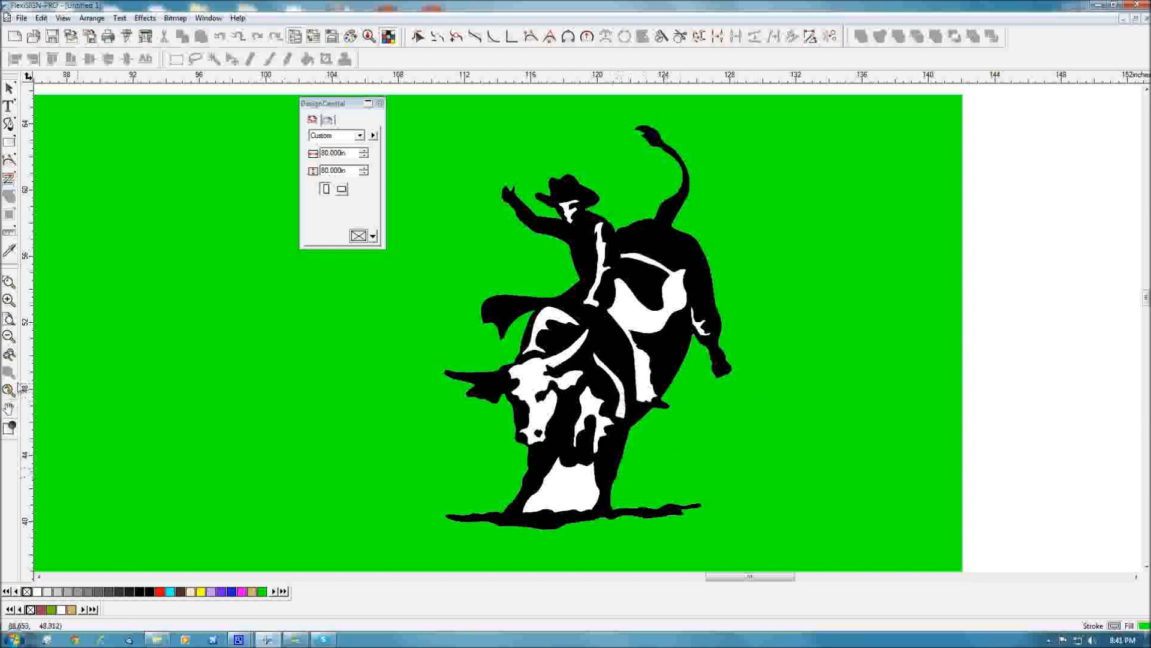
pyautogui.click(9, 337)
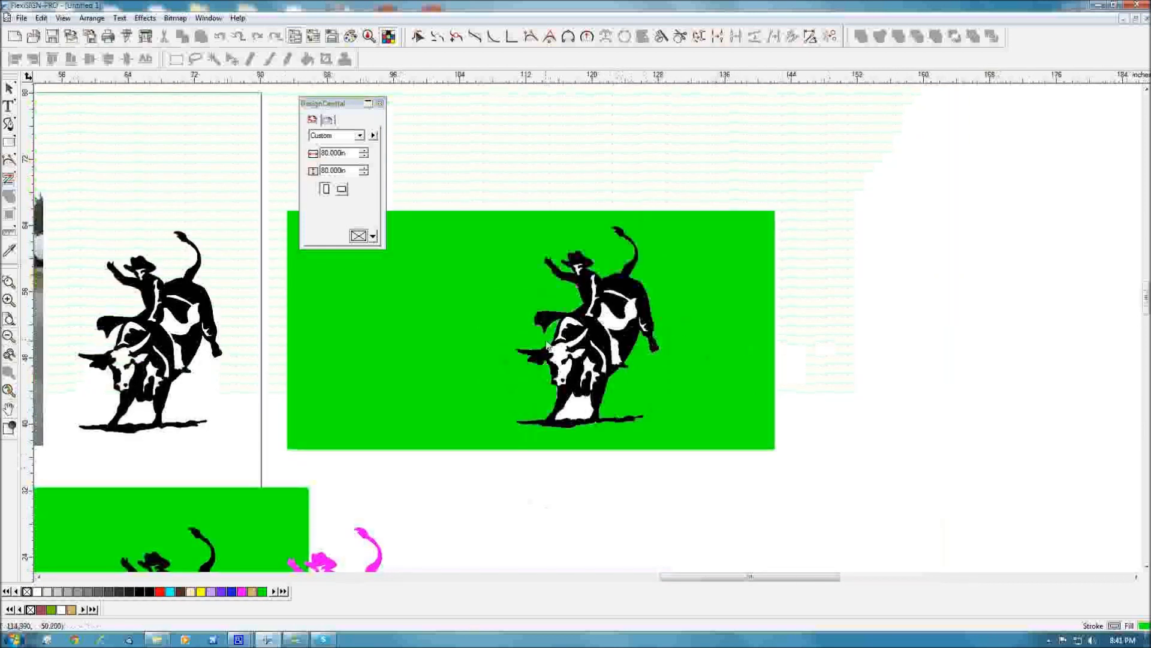
# - Move the black bull rider right of the green panel and draw a tall magenta rectangle over the panel's centre
pyautogui.click(610, 346)
pyautogui.moveTo(610, 346); pyautogui.dragTo(897, 345)
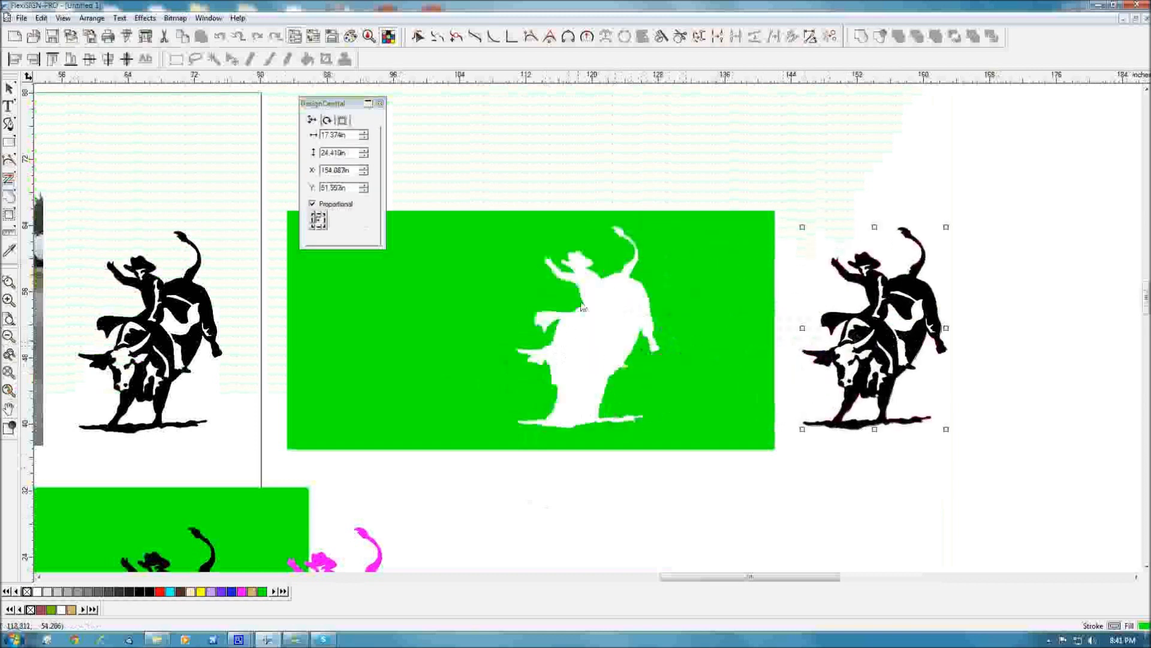
pyautogui.click(470, 378)
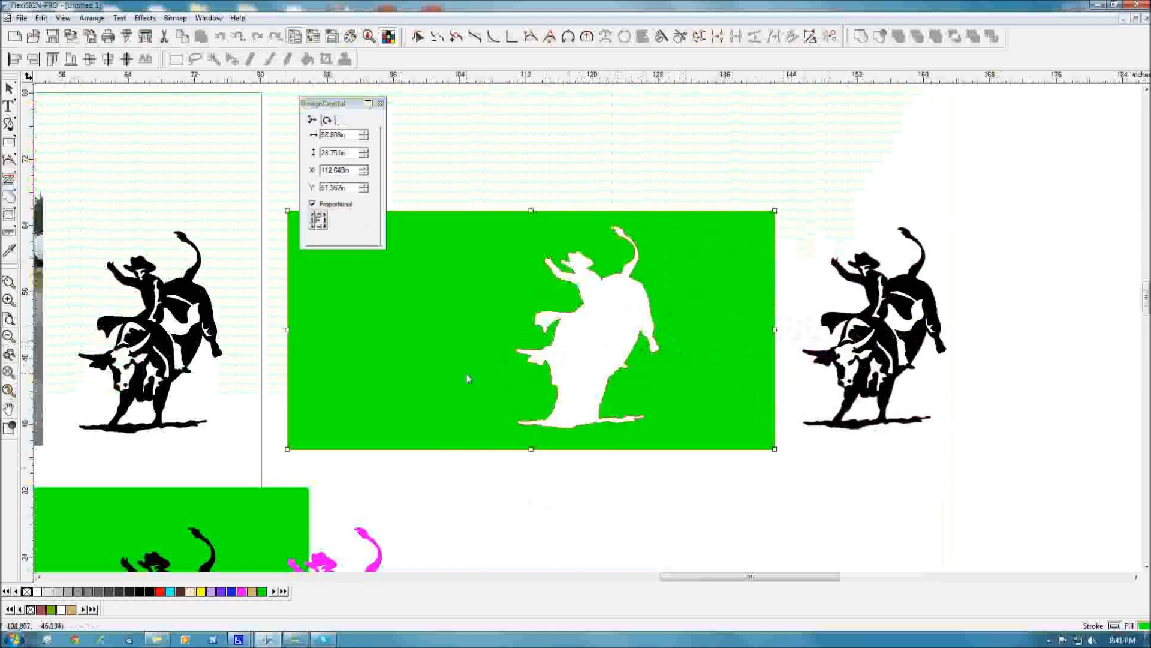
pyautogui.hotkey('ctrl', 'b')
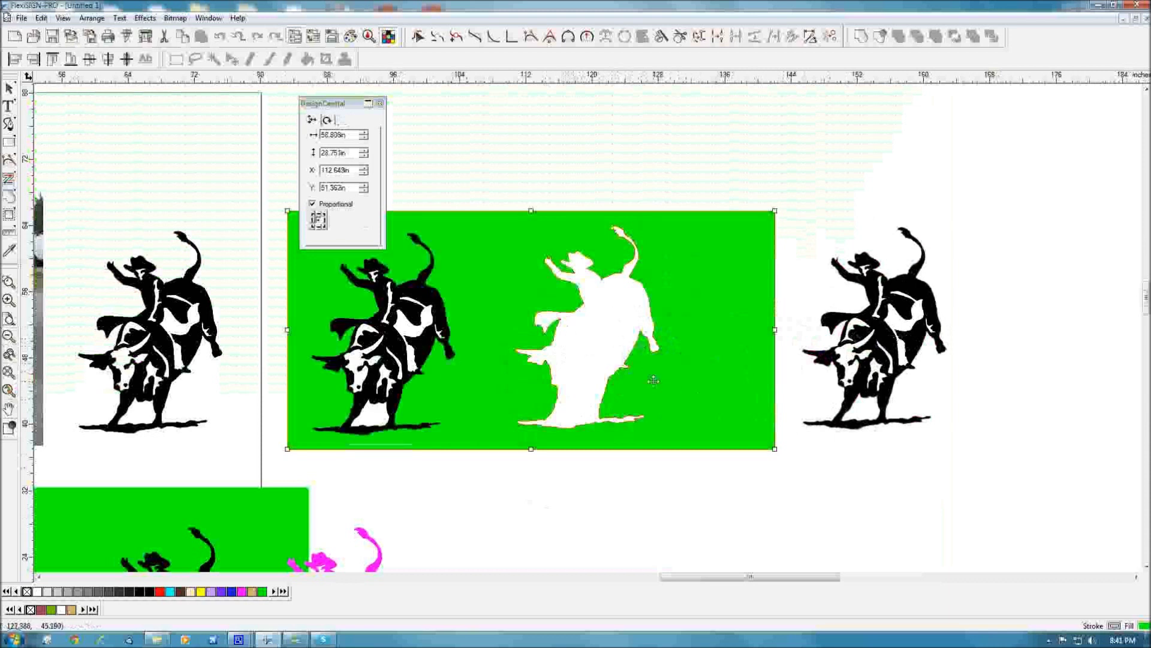
pyautogui.click(9, 143)
pyautogui.moveTo(504, 174); pyautogui.dragTo(696, 500)
# - Fill the new rectangle magenta, send it behind the green panel, trim it with the panel, then undo
pyautogui.click(242, 592)
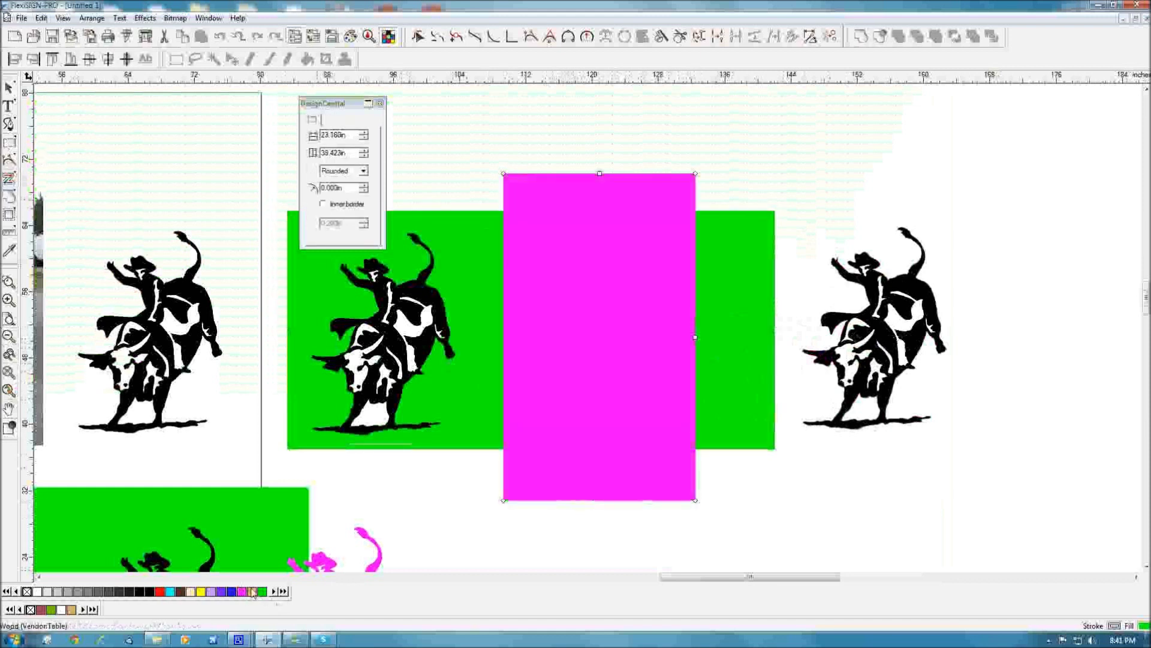
pyautogui.hotkey('ctrl', 'b')
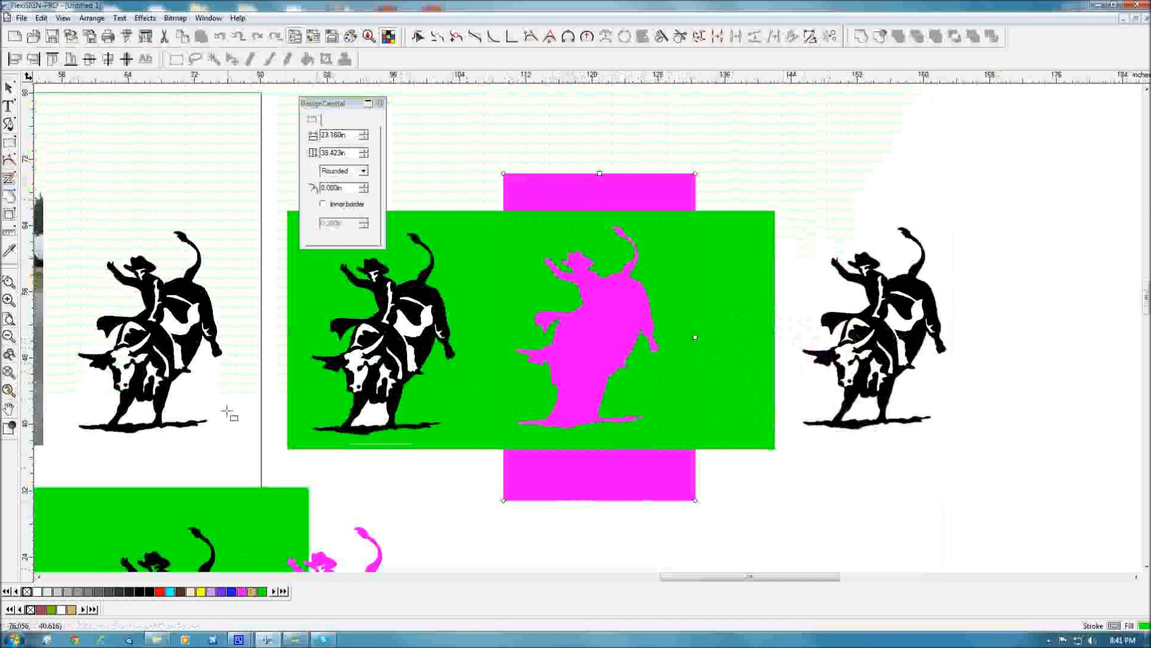
pyautogui.click(8, 89)
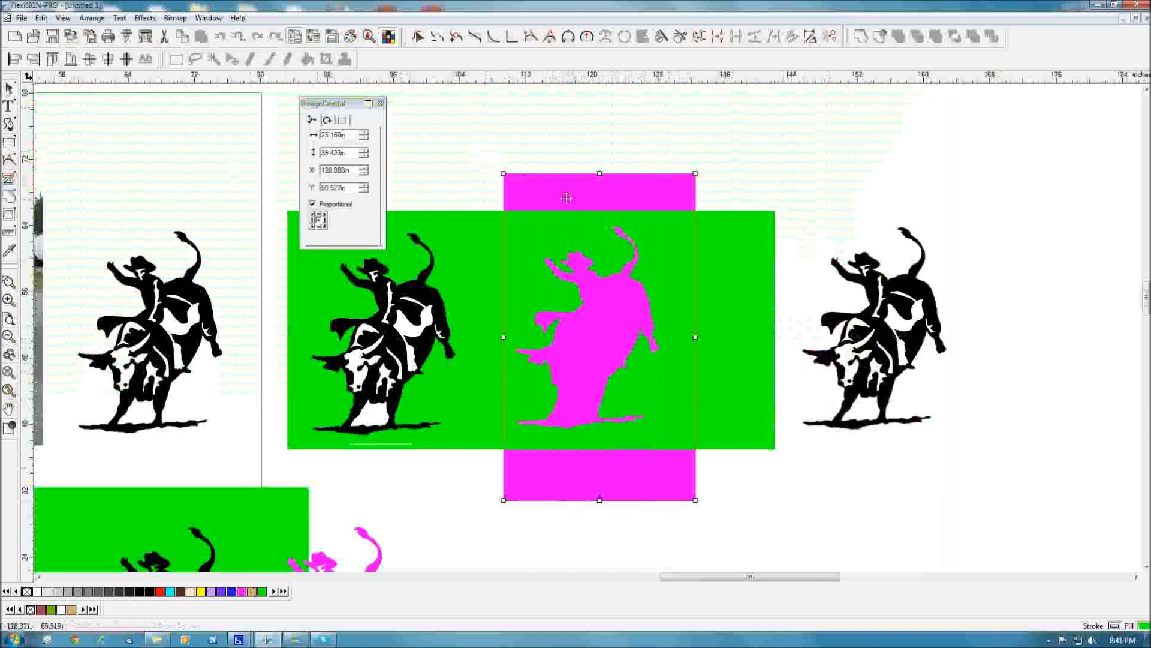
pyautogui.keyDown('shift'); pyautogui.click(566, 195); pyautogui.keyUp('shift')
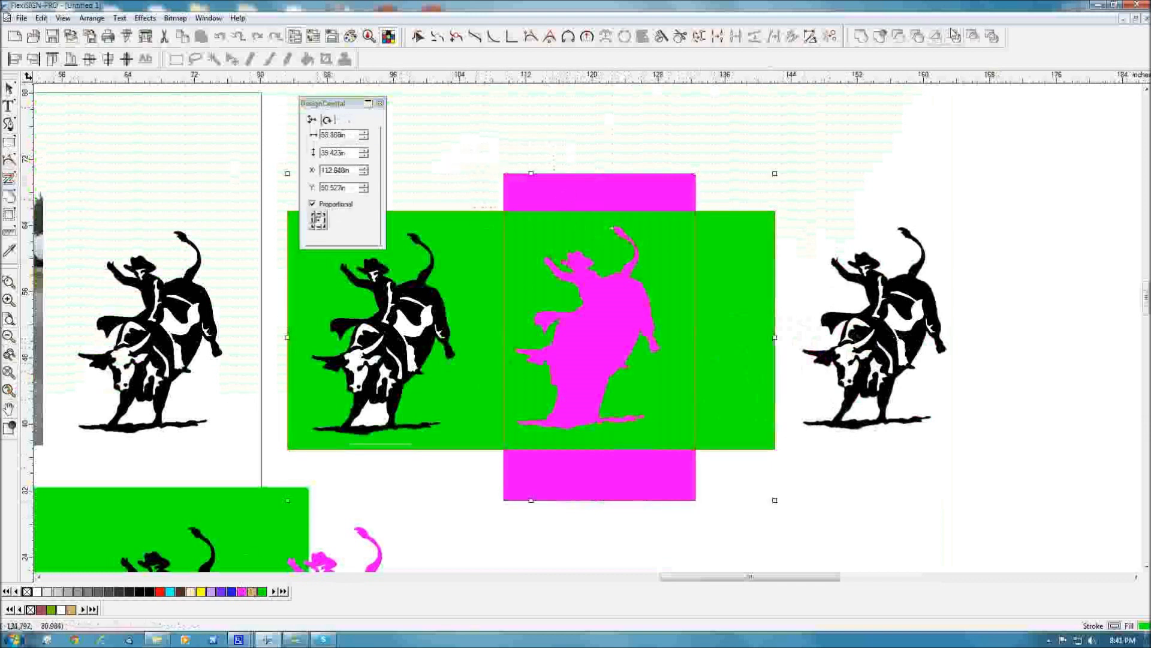
pyautogui.click(917, 36)
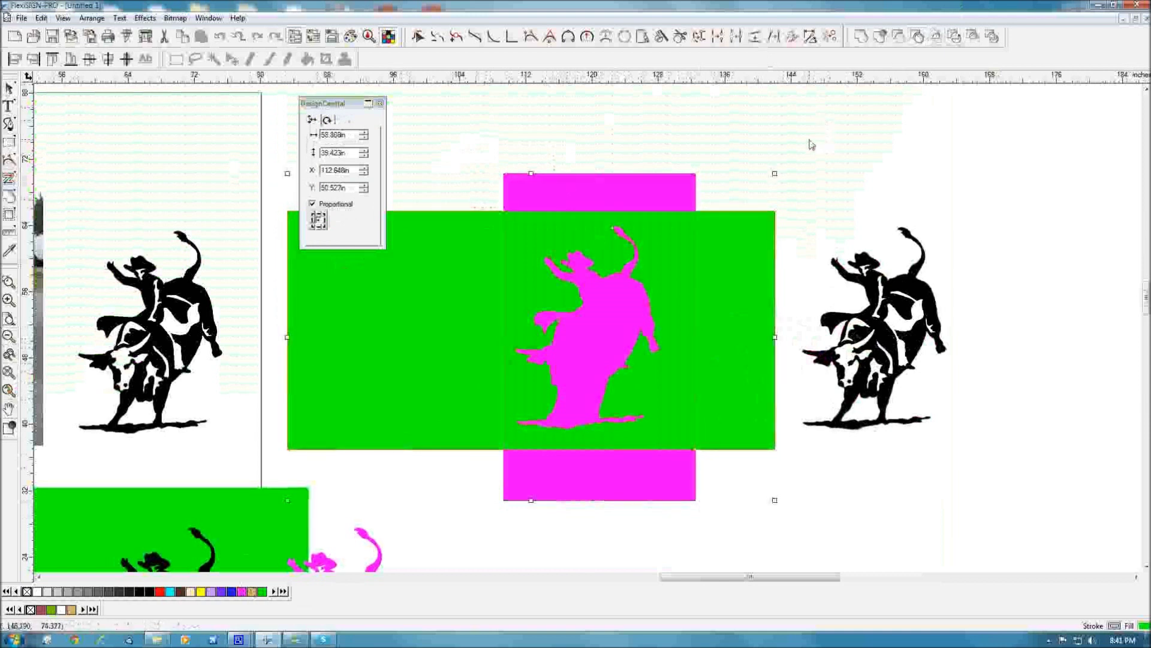
pyautogui.click(718, 261)
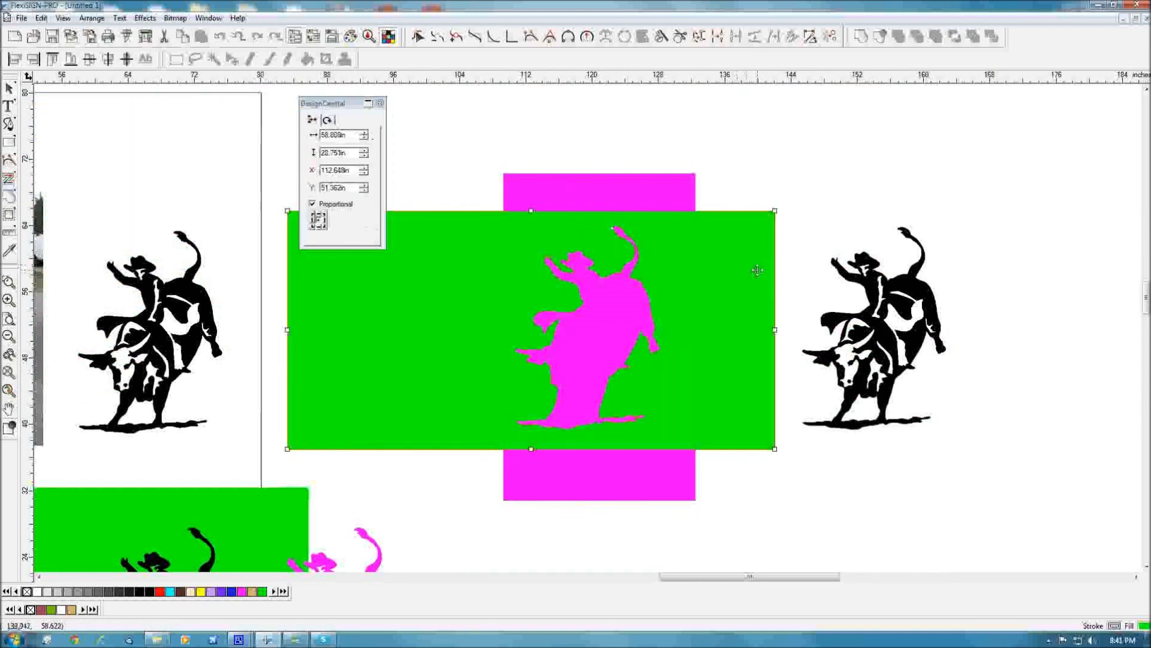
pyautogui.hotkey('ctrl', 'z')
# - Delete the magenta pieces above and below the panel and move the magenta rider beside the right black rider
pyautogui.click(623, 180)
pyautogui.keyDown('shift'); pyautogui.click(620, 497); pyautogui.keyUp('shift')
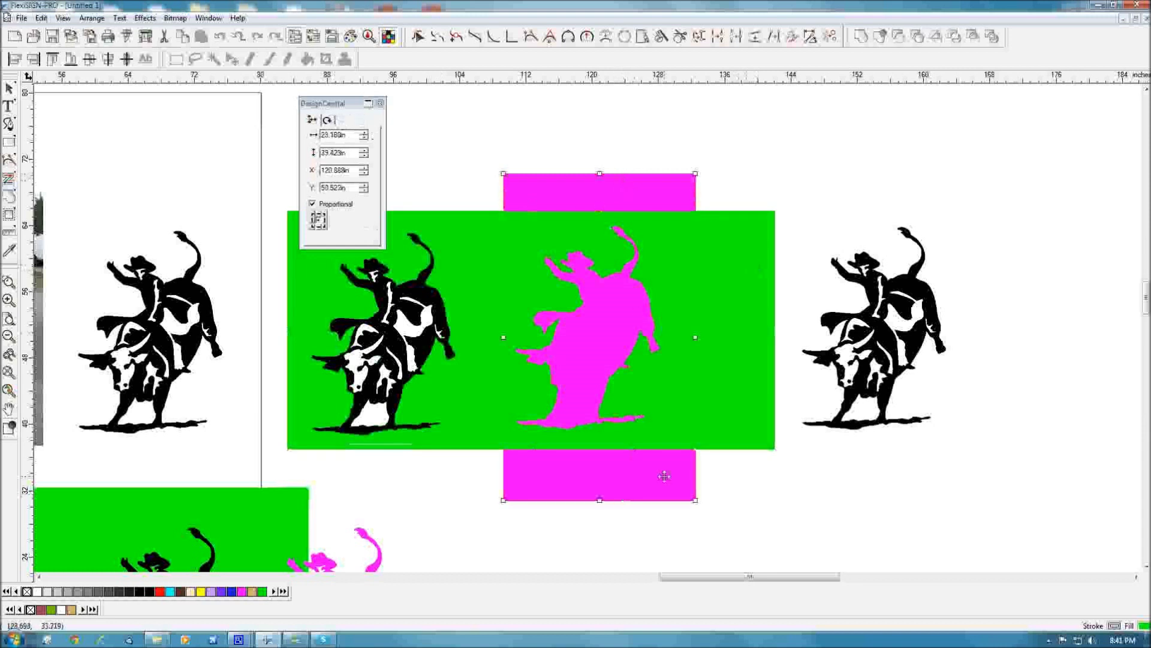
pyautogui.press('Delete')
pyautogui.click(578, 357)
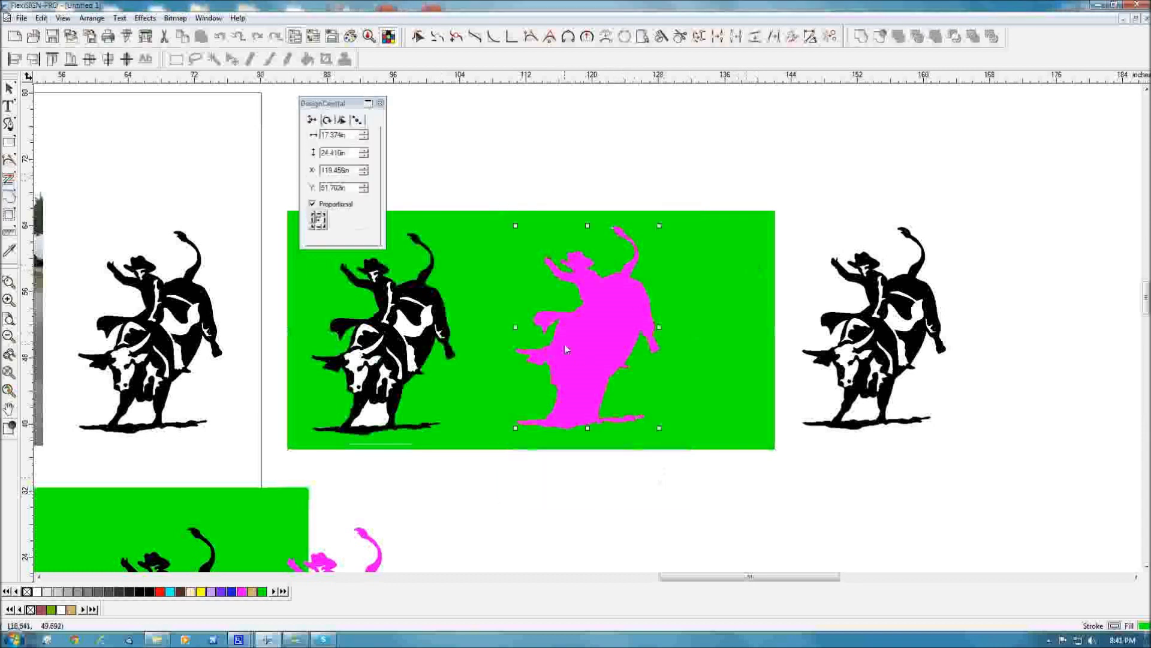
pyautogui.moveTo(570, 350); pyautogui.dragTo(1014, 347)
# - Select the right-hand black bull rider and zoom to show all objects on the page
pyautogui.click(897, 347)
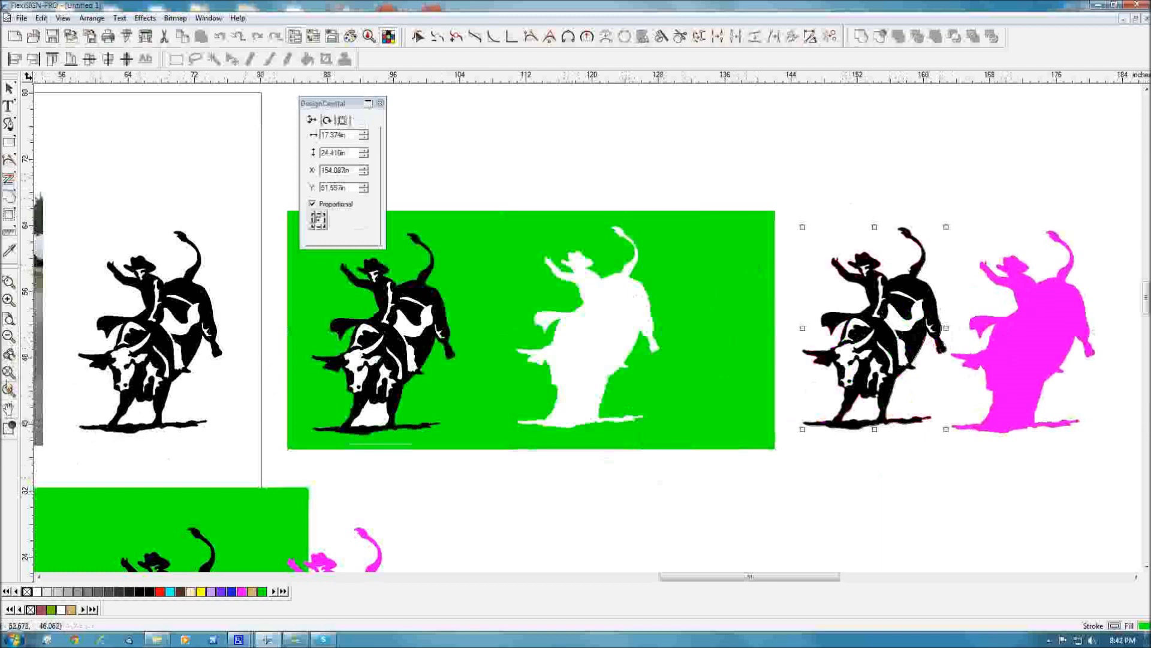
pyautogui.click(9, 391)
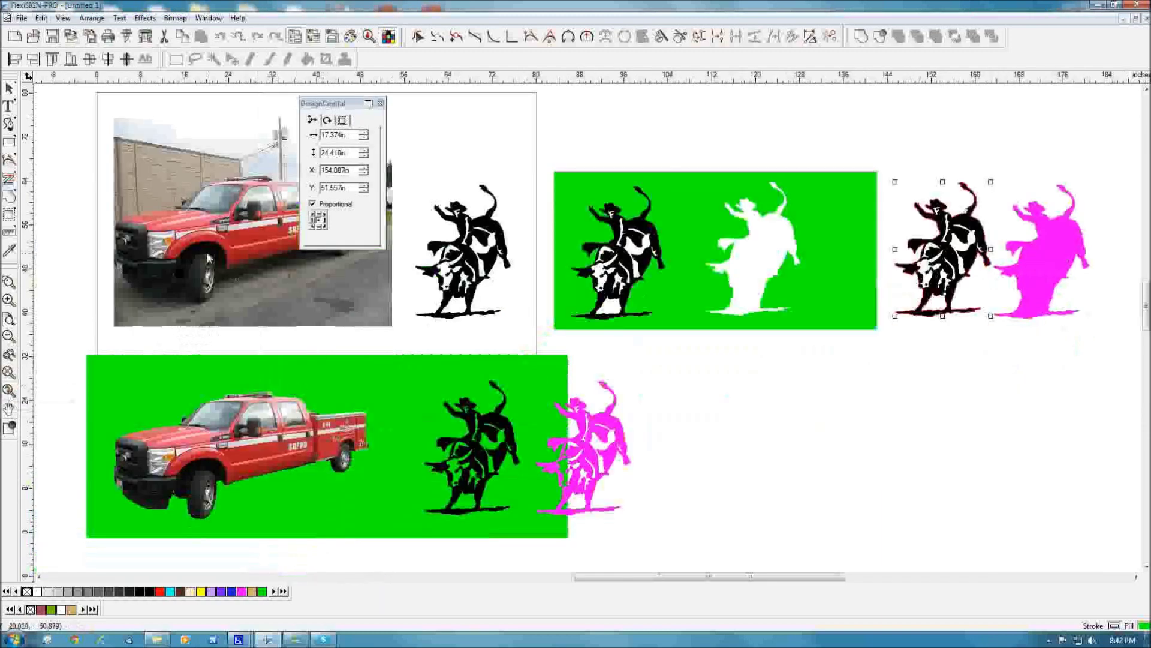
# - Zoom to the original fire truck photo and move the DesignCentral panel off it
pyautogui.moveTo(366, 106); pyautogui.dragTo(647, 111)
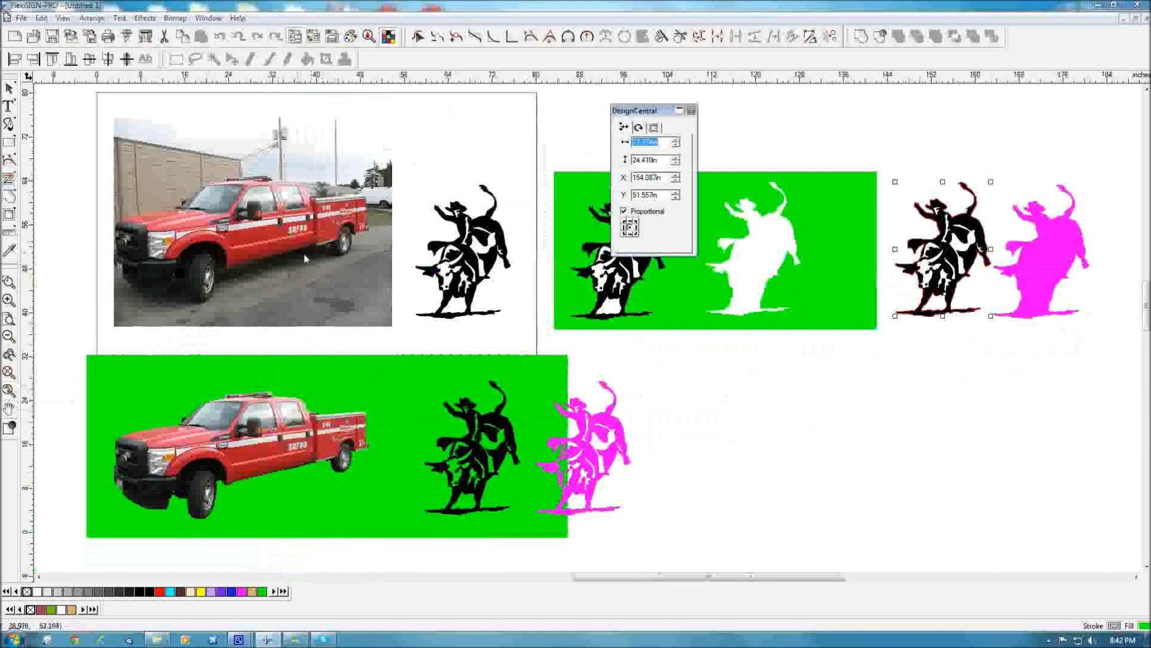
pyautogui.click(316, 285)
pyautogui.click(9, 372)
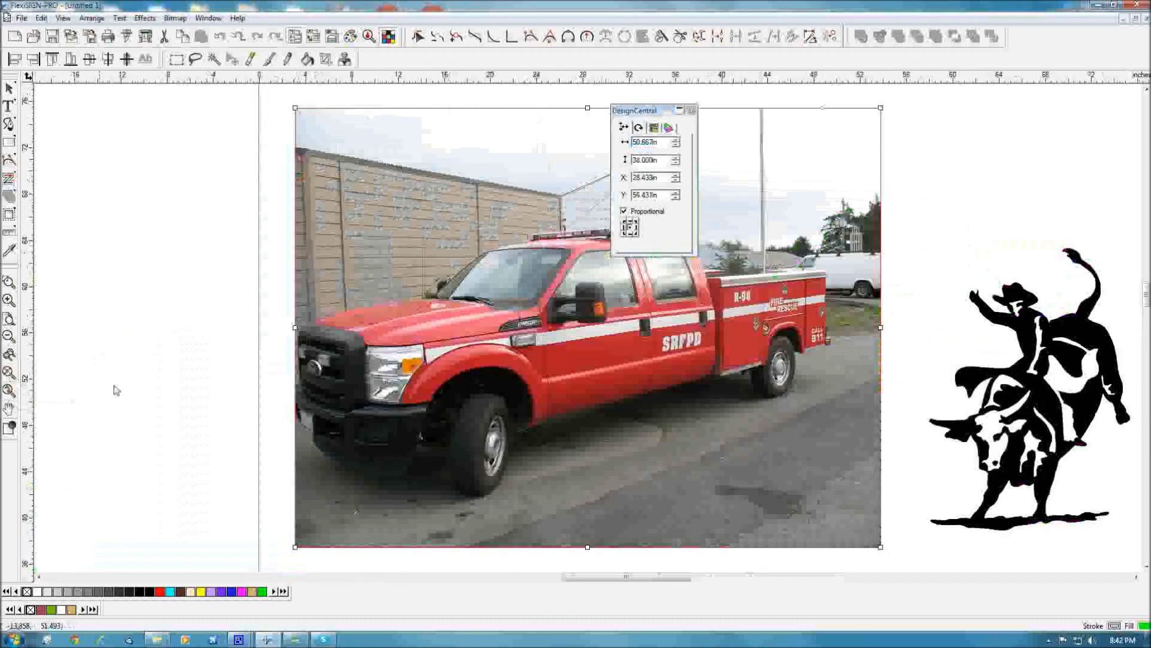
pyautogui.moveTo(644, 114); pyautogui.dragTo(169, 150)
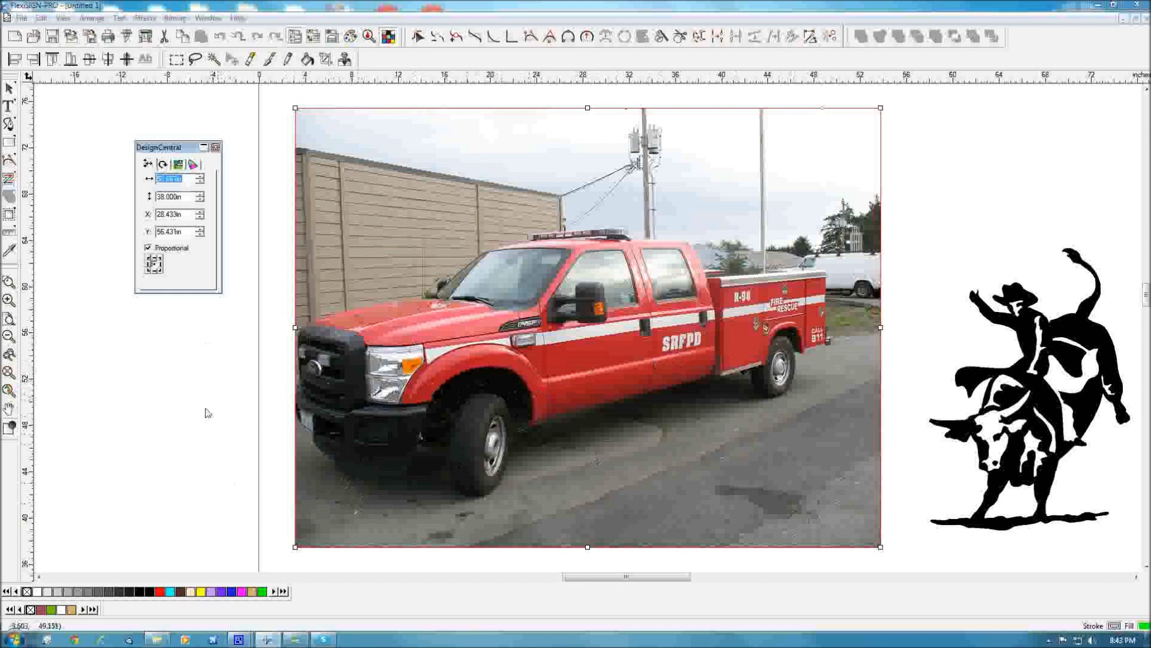
# - Switch to the Bezier path tool and magnify the photo's upper-left corner
pyautogui.click(9, 124)
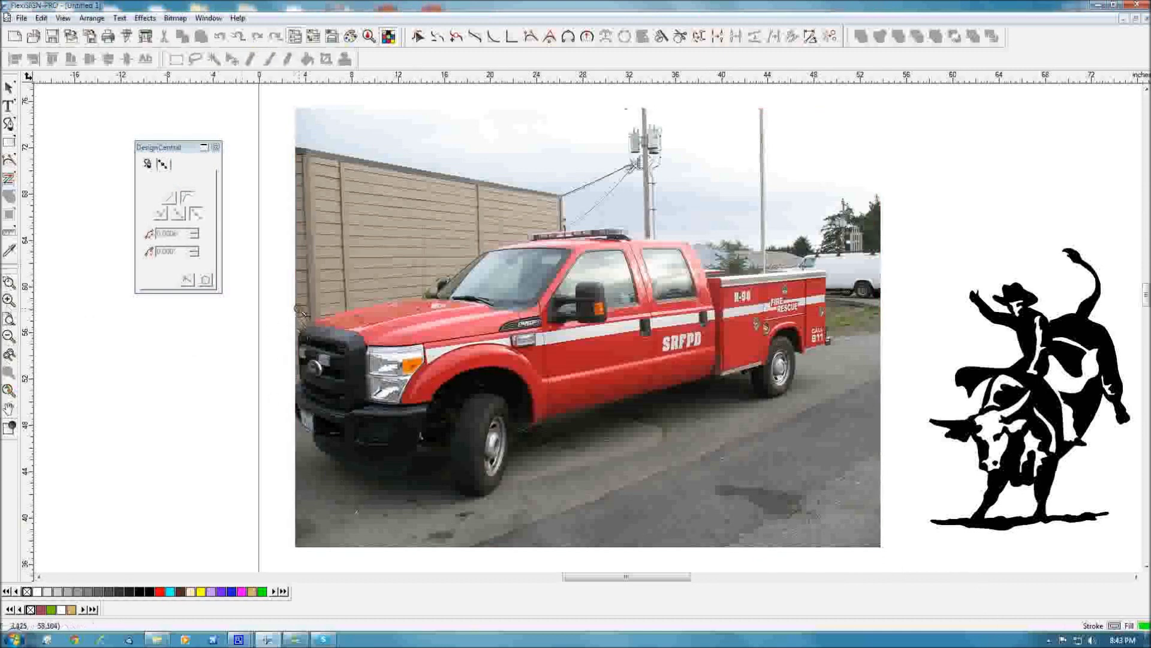
pyautogui.moveTo(298, 310); pyautogui.dragTo(332, 340)
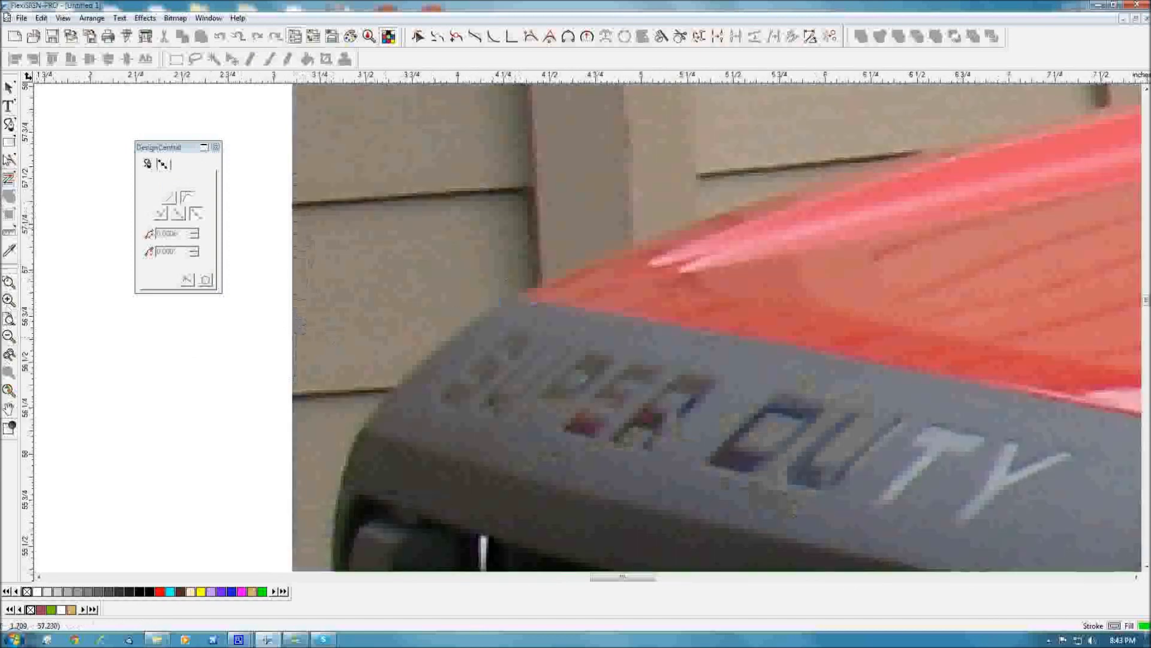
# - Trace outline points from the truck's front up along the hood edge to its top-right
pyautogui.click(366, 430)
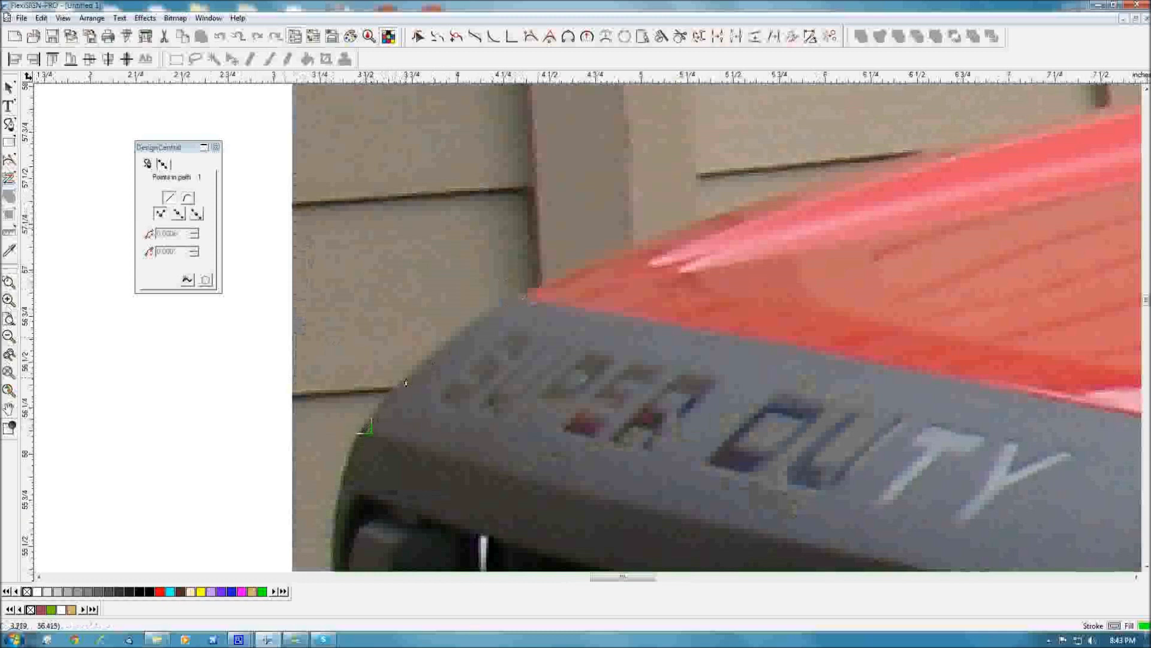
pyautogui.click(406, 381)
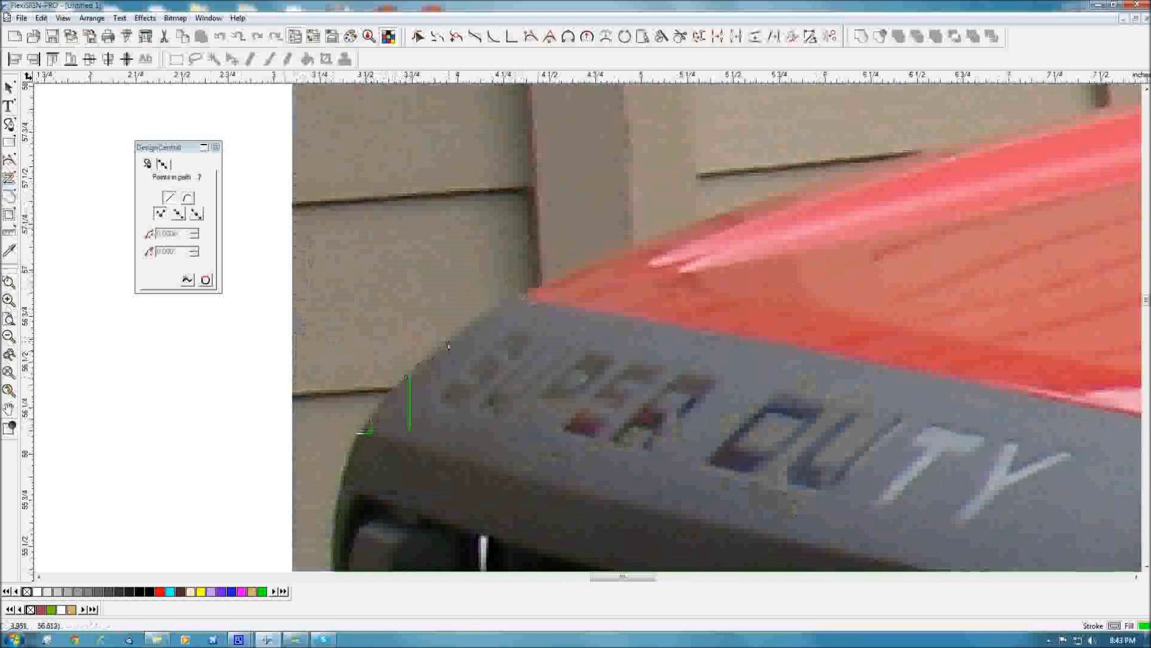
pyautogui.click(451, 339)
pyautogui.click(477, 321)
pyautogui.click(515, 301)
pyautogui.click(650, 240)
pyautogui.click(670, 239)
pyautogui.click(783, 197)
pyautogui.click(894, 160)
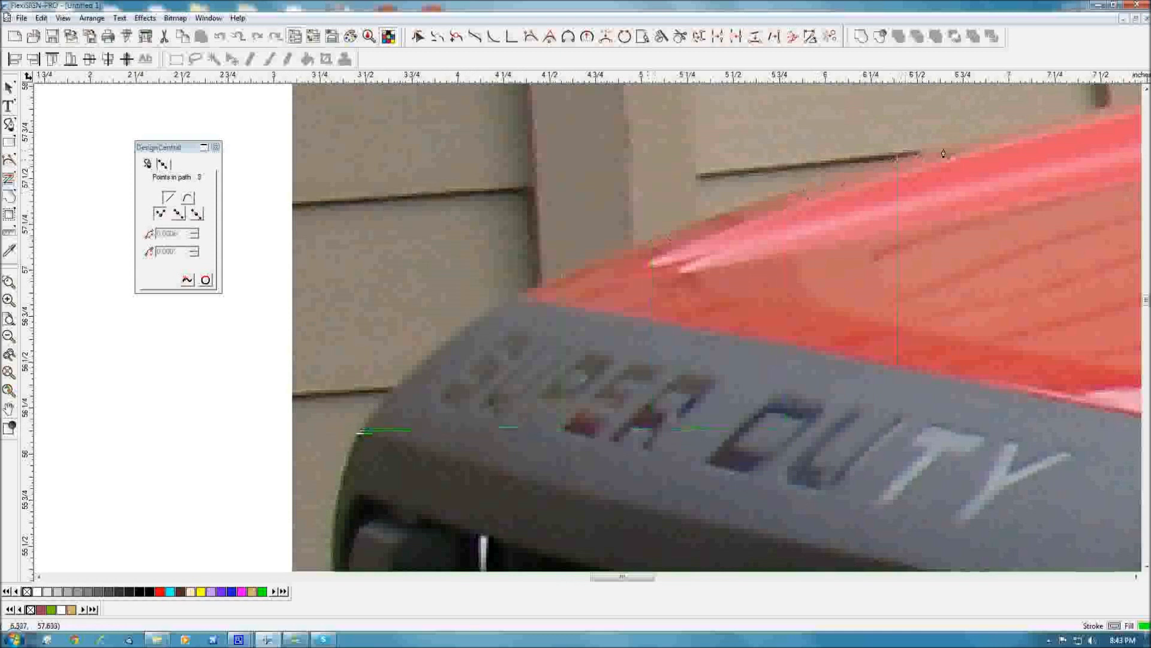
pyautogui.click(1018, 128)
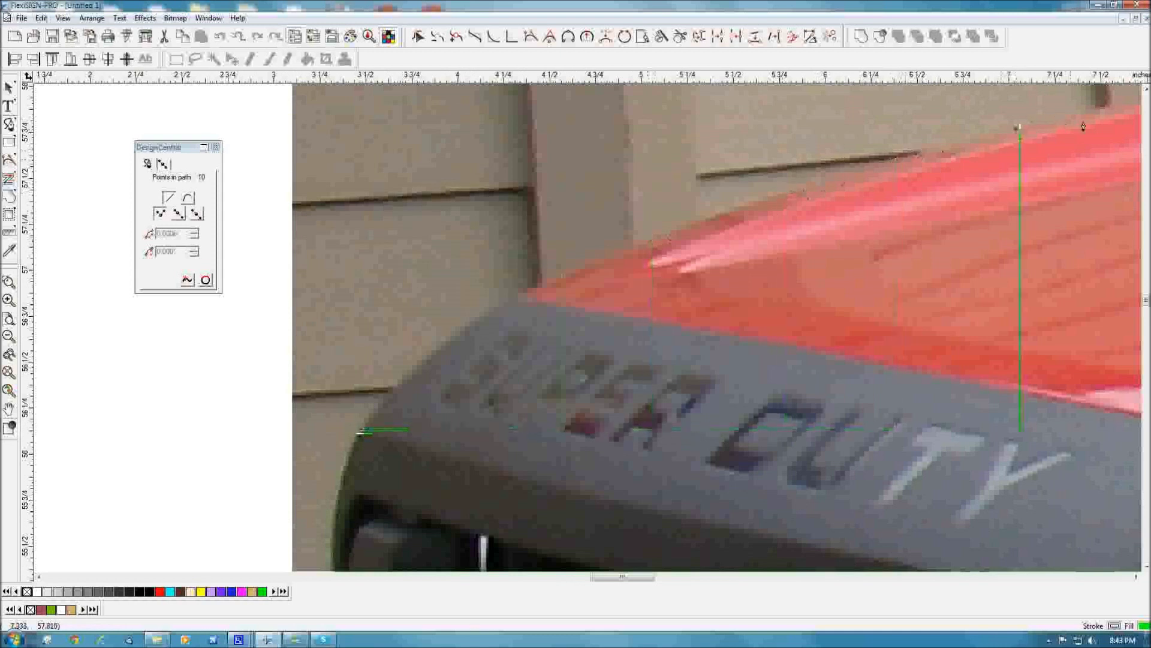
pyautogui.click(1118, 105)
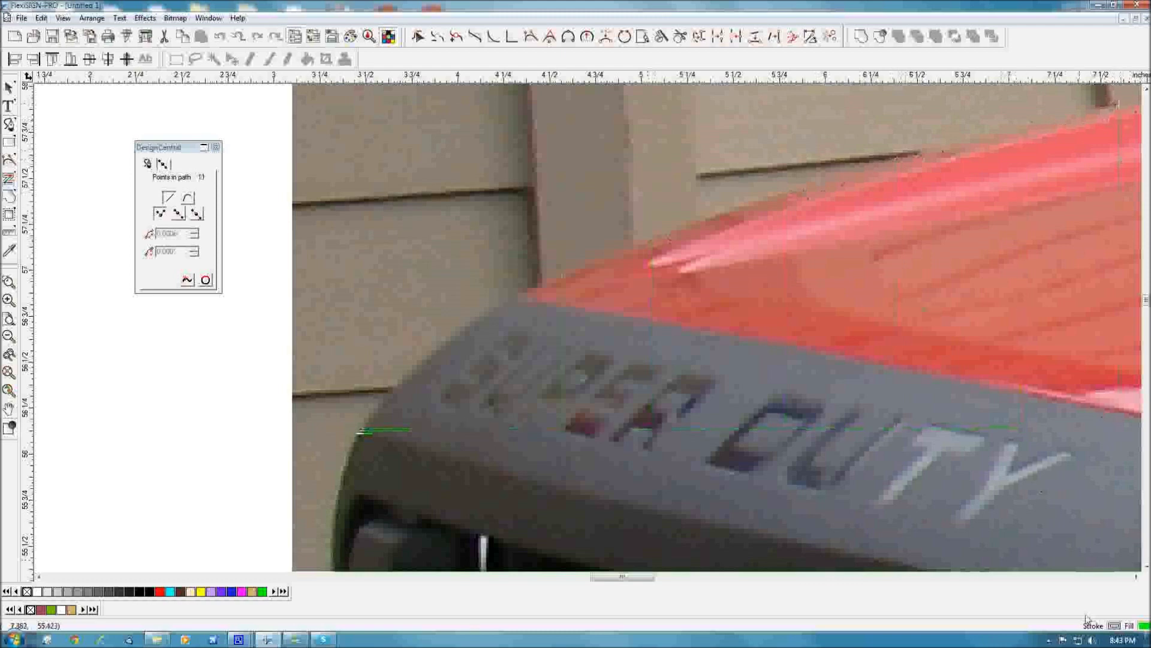
pyautogui.click(1110, 578)
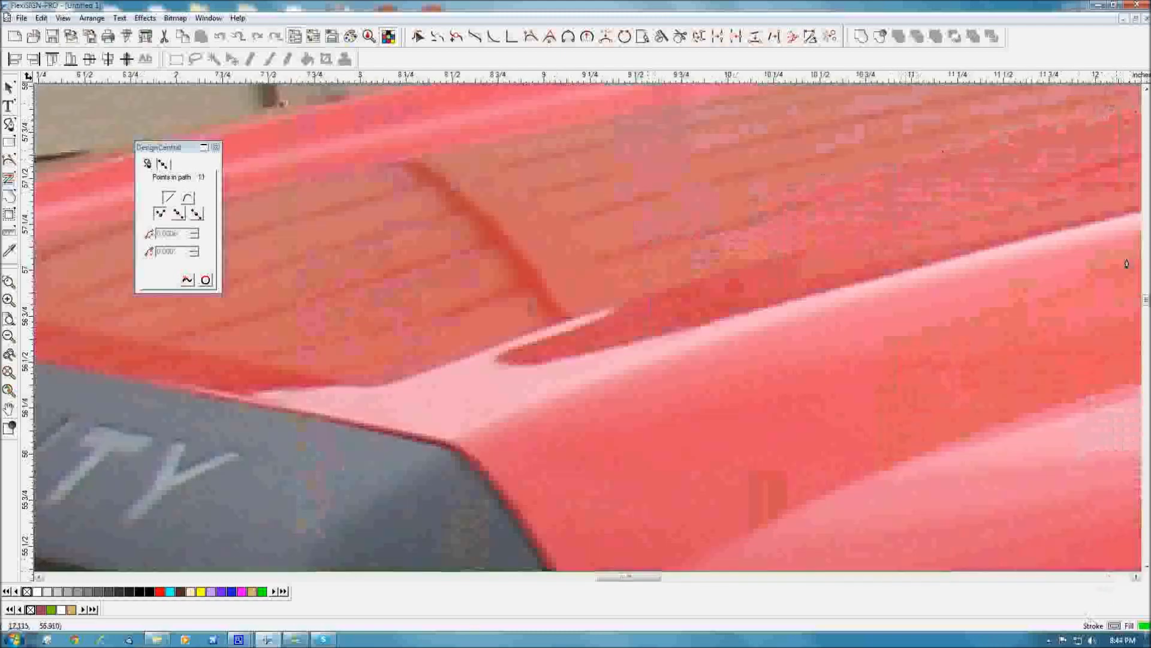
pyautogui.click(1148, 119)
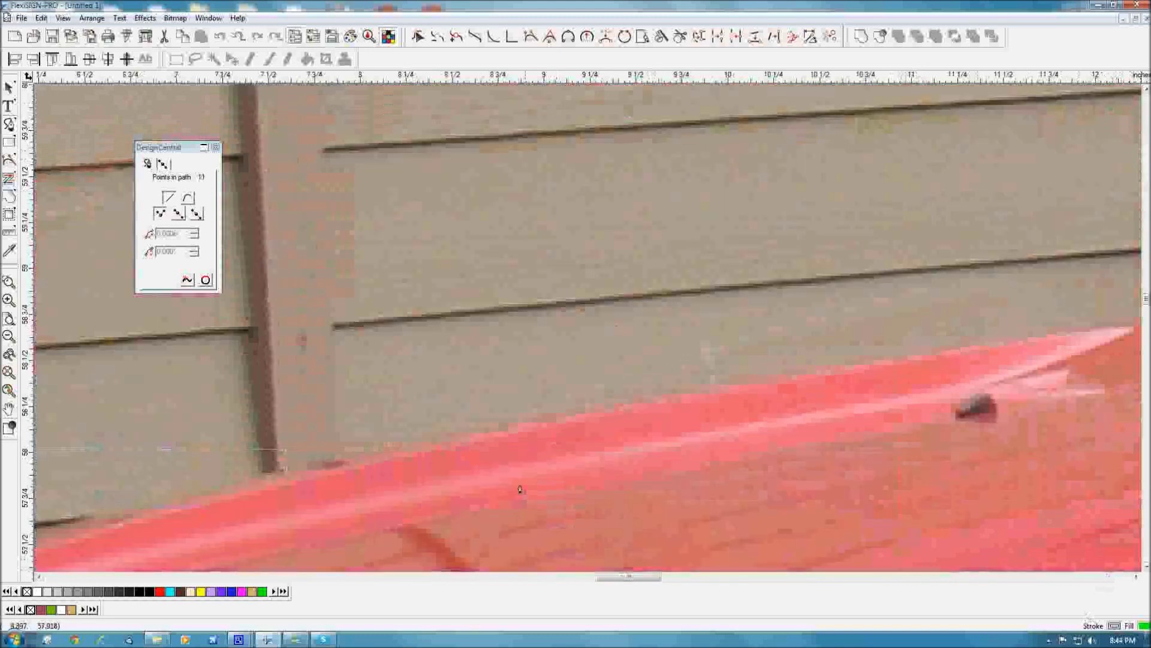
# - Continue the outline along the roof edge to the roof corner
pyautogui.click(362, 460)
pyautogui.click(475, 434)
pyautogui.click(607, 410)
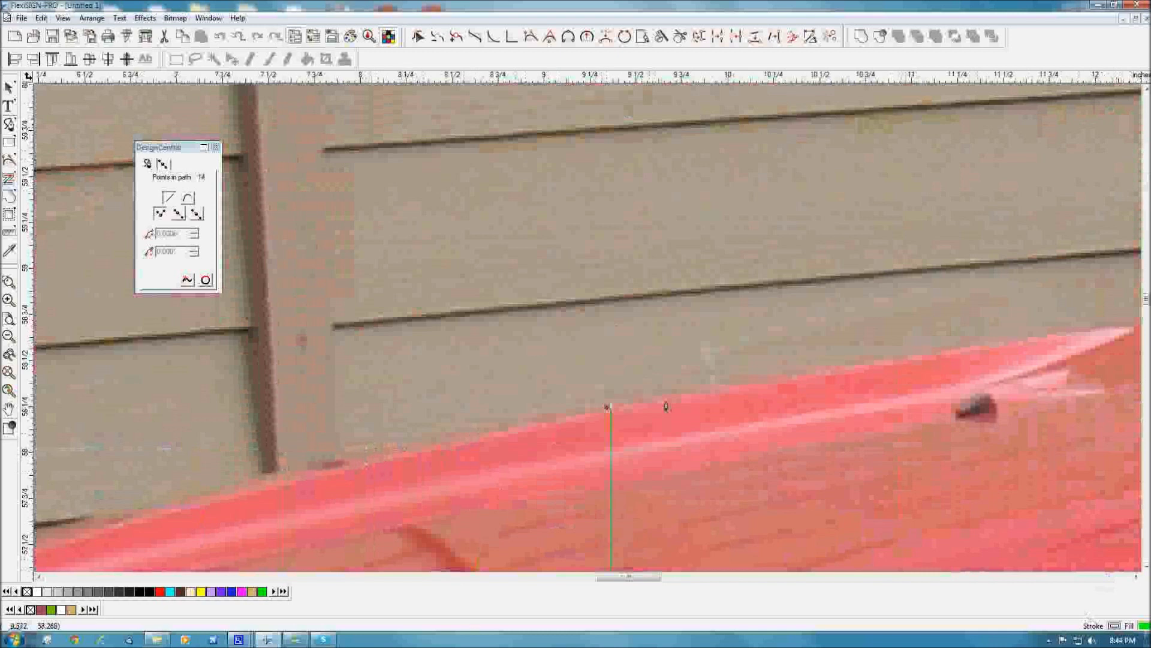
pyautogui.click(723, 391)
pyautogui.click(839, 371)
pyautogui.click(973, 348)
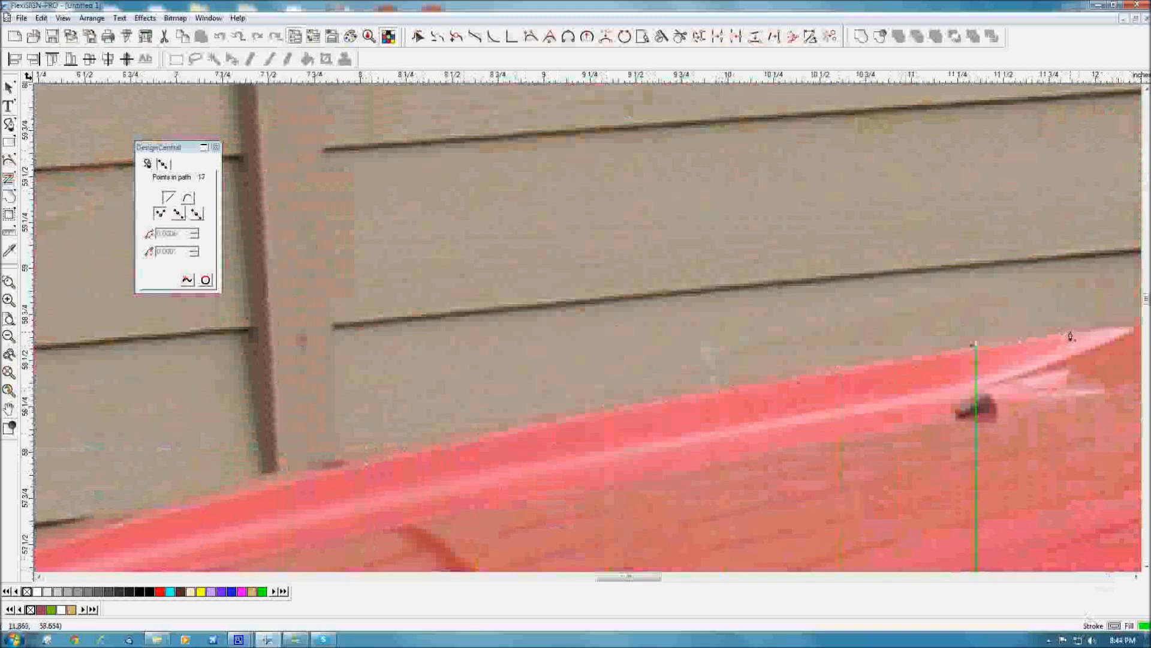
pyautogui.click(1074, 334)
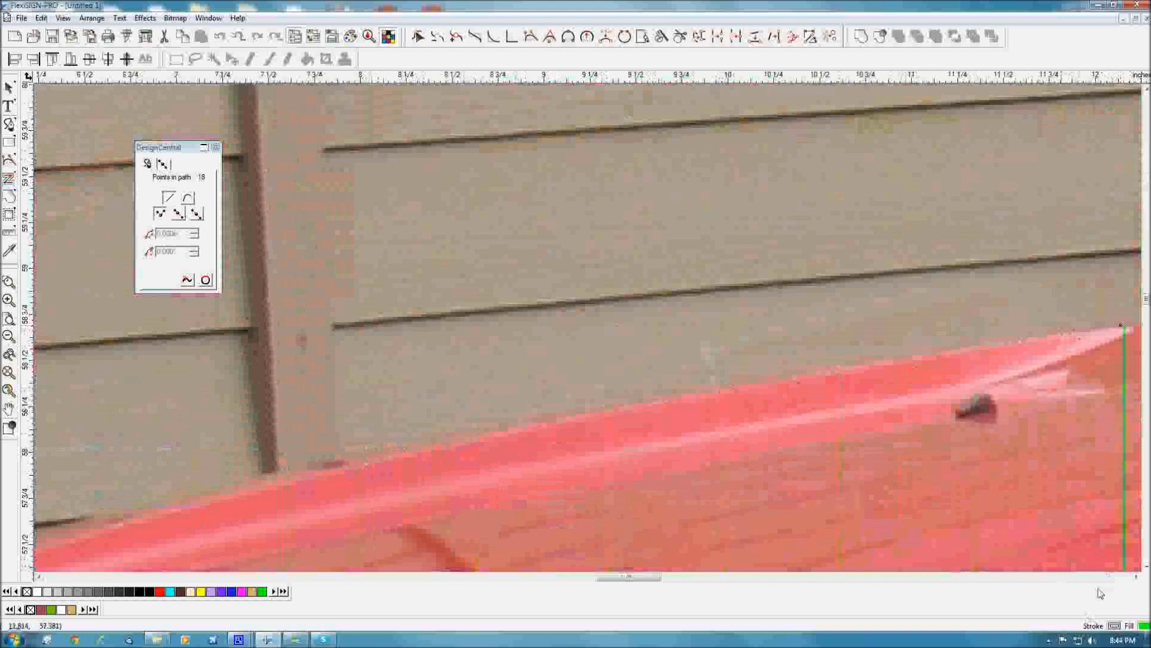
pyautogui.click(1136, 577)
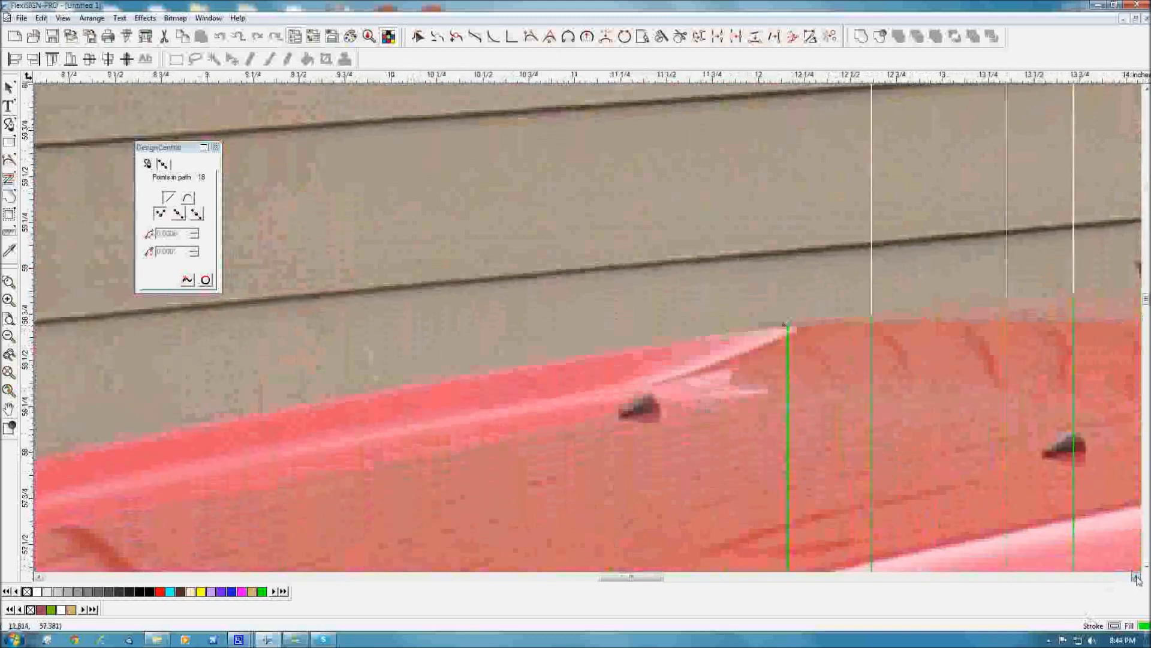
# - Extend the outline along the roof edge to its right end, reaching 27 points
pyautogui.click(723, 297)
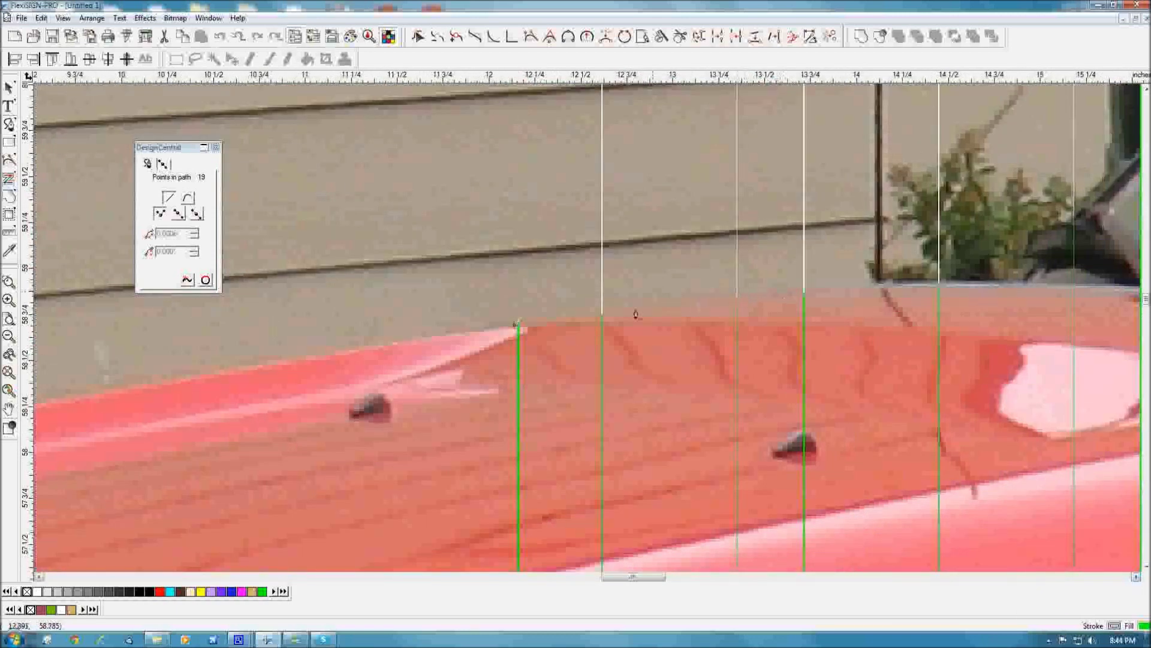
pyautogui.click(675, 299)
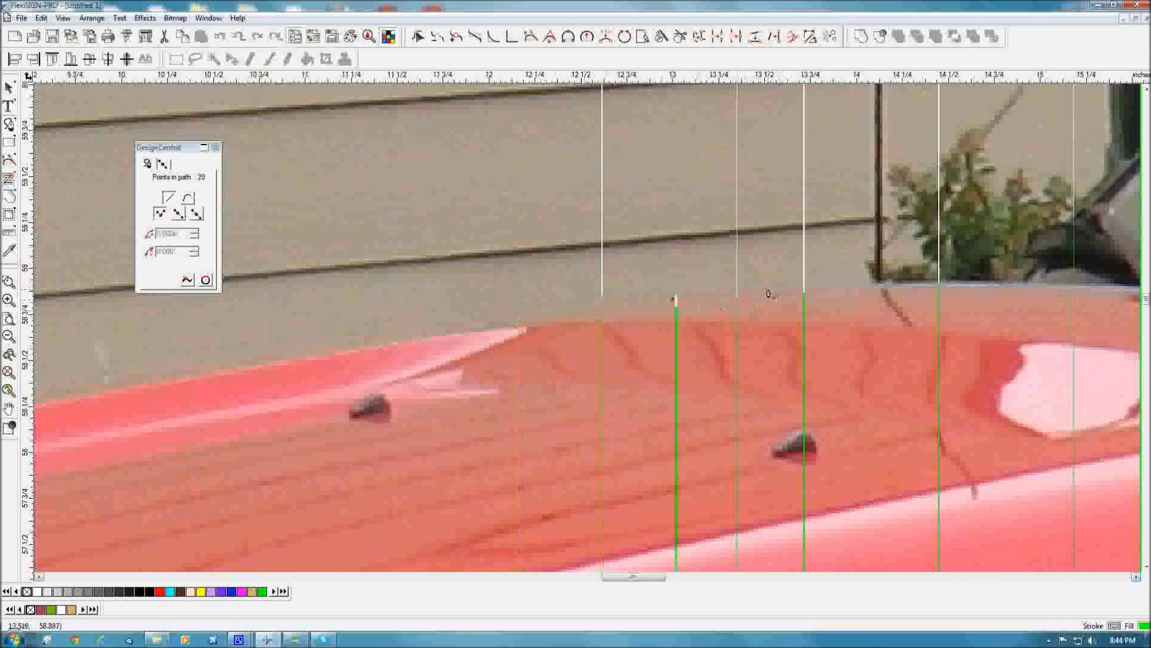
pyautogui.click(768, 294)
pyautogui.click(818, 281)
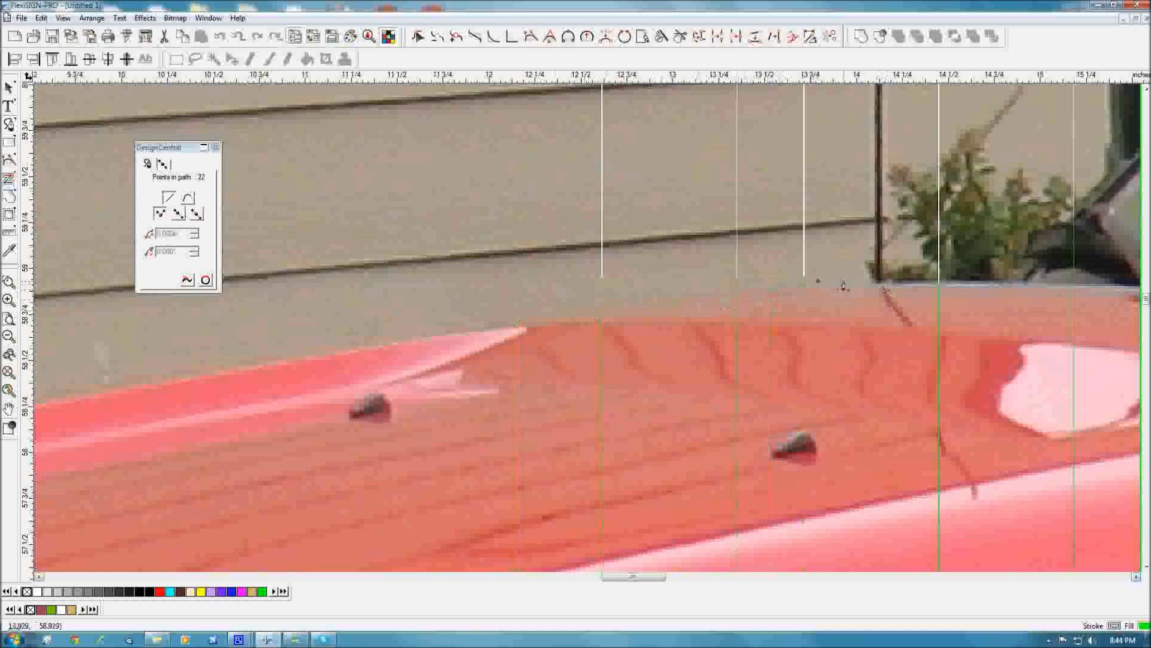
pyautogui.click(842, 281)
pyautogui.click(931, 286)
pyautogui.click(986, 284)
pyautogui.click(1025, 281)
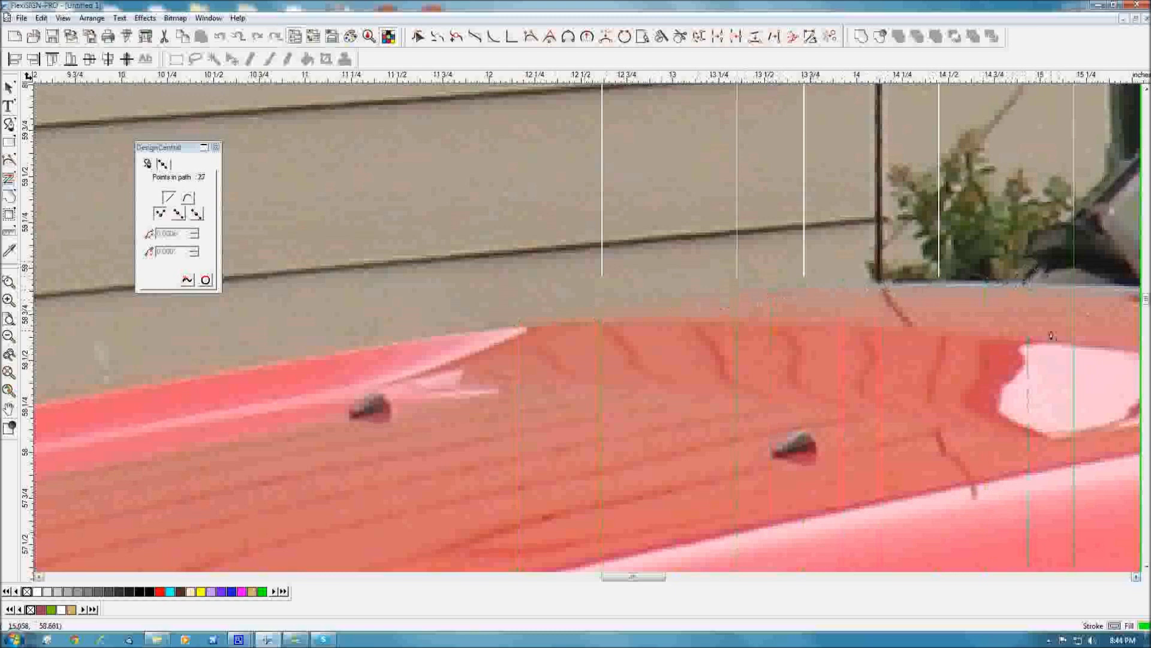
# - Uncover the hood area and add outline points along the hood's top edge
pyautogui.click(1120, 577)
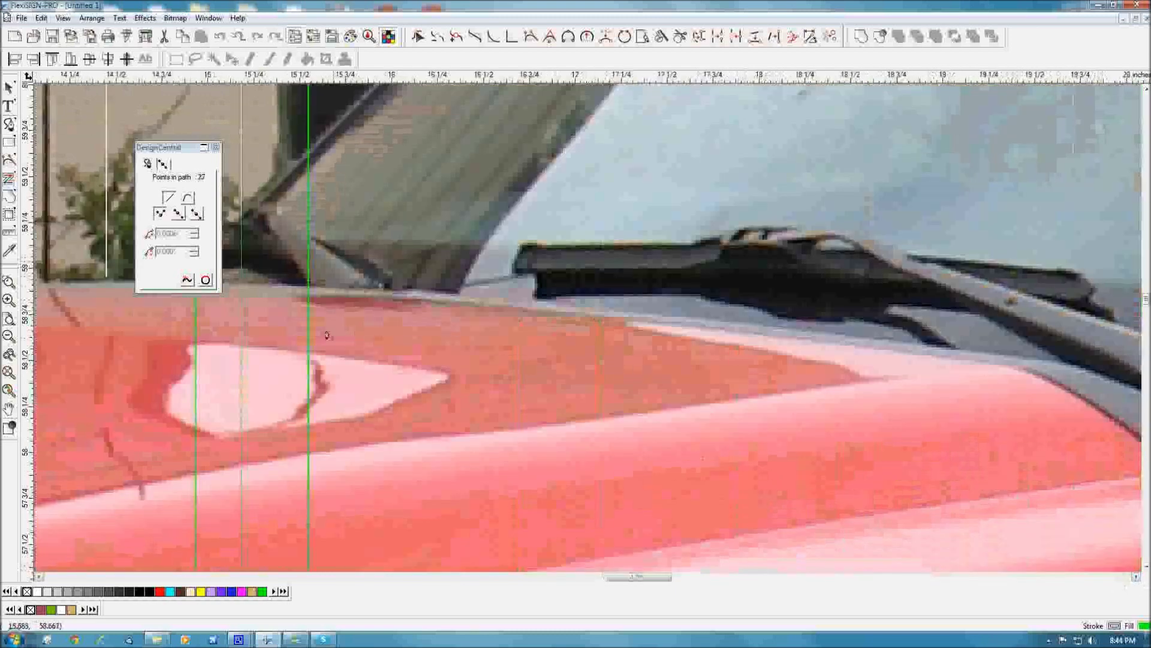
pyautogui.moveTo(162, 146); pyautogui.dragTo(437, 178)
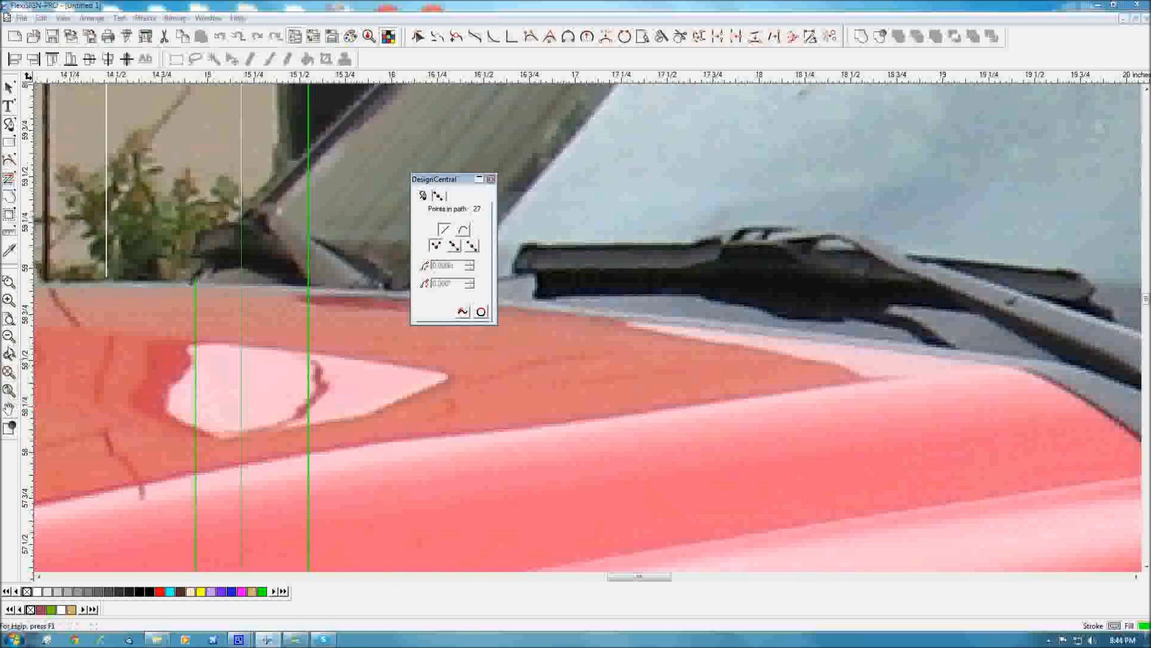
pyautogui.click(9, 339)
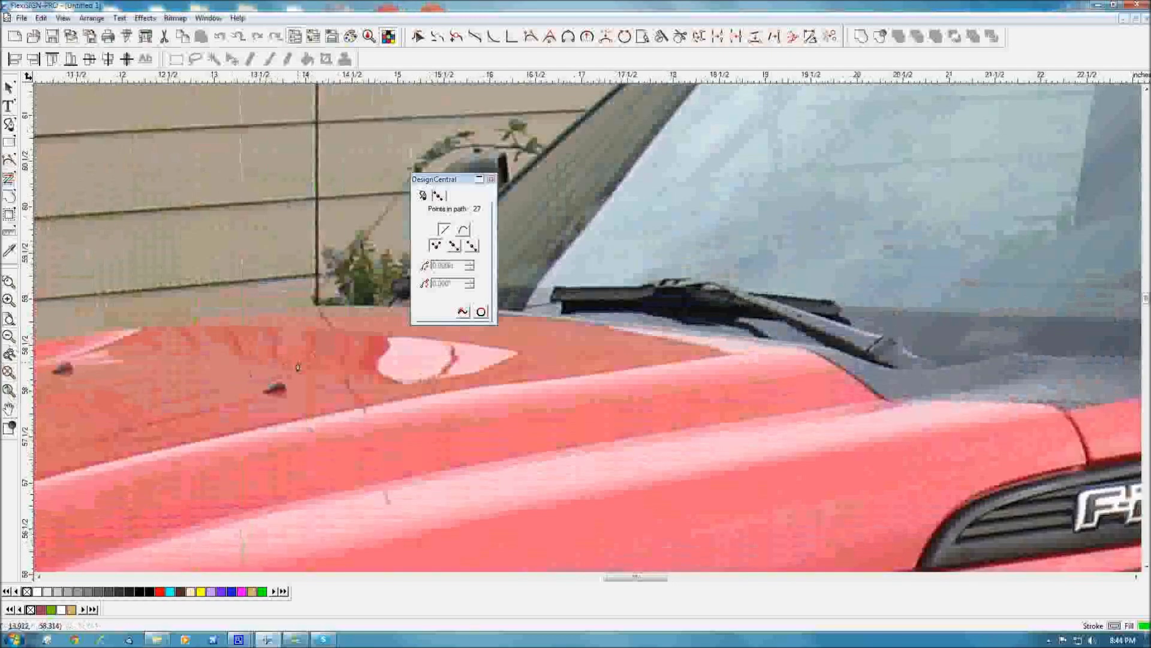
pyautogui.click(118, 480)
pyautogui.click(39, 577)
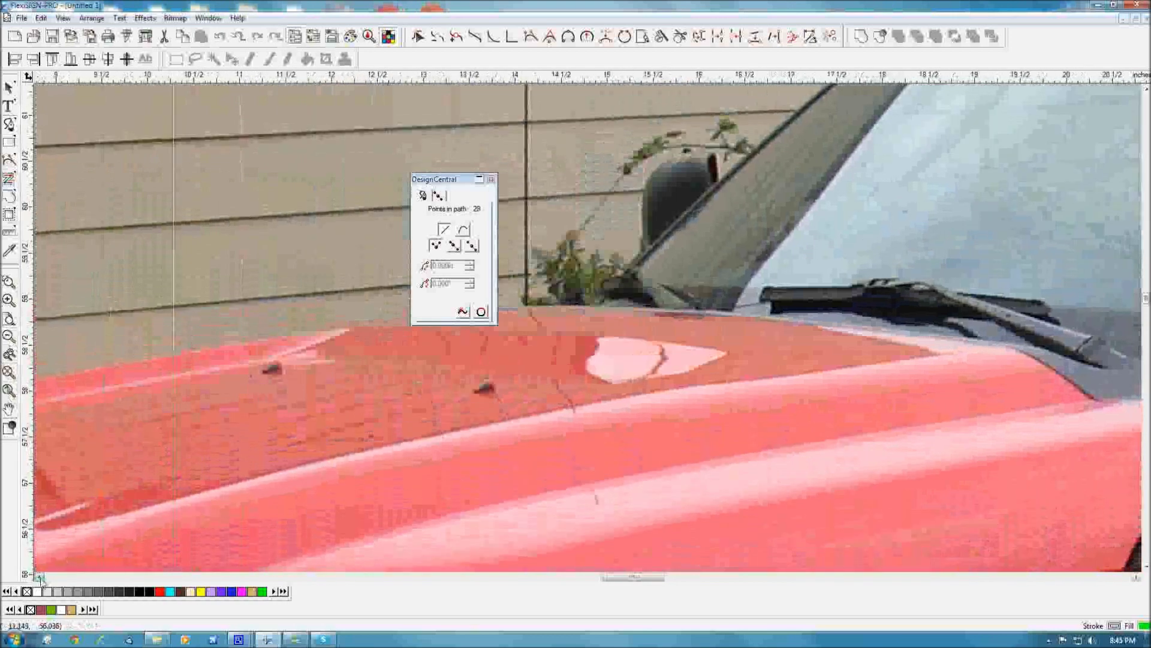
pyautogui.click(39, 577)
pyautogui.click(39, 577)
pyautogui.click(357, 485)
pyautogui.click(180, 507)
pyautogui.click(146, 509)
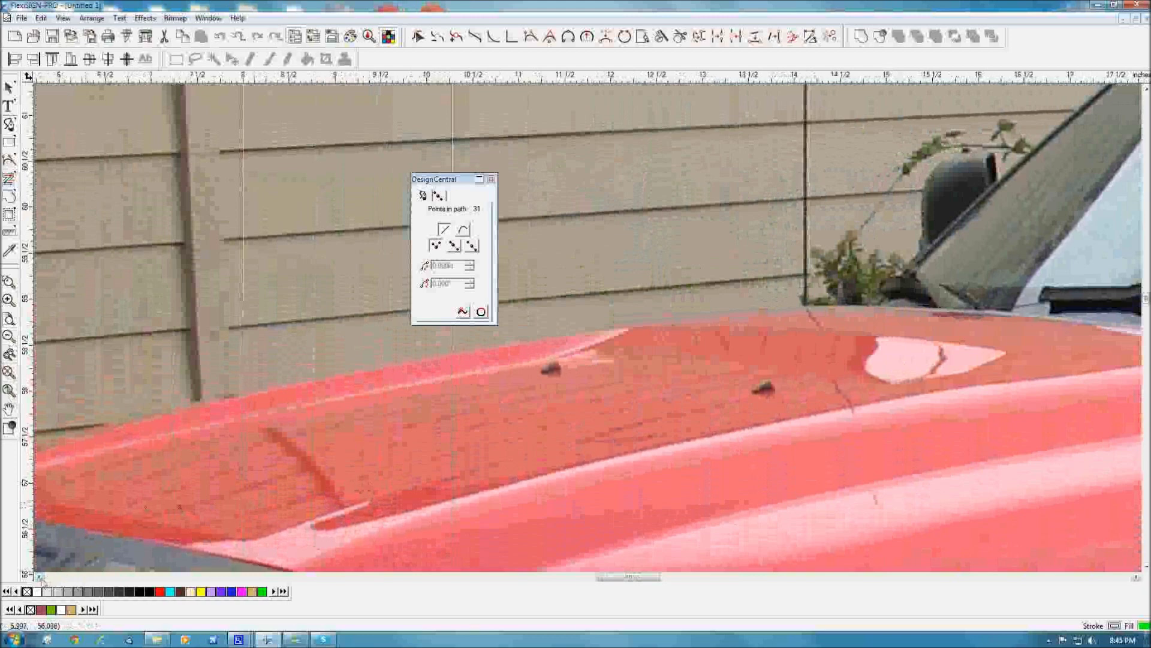
# - Trace to the truck's front edge and close the outline at its start point
pyautogui.click(39, 577)
pyautogui.click(203, 534)
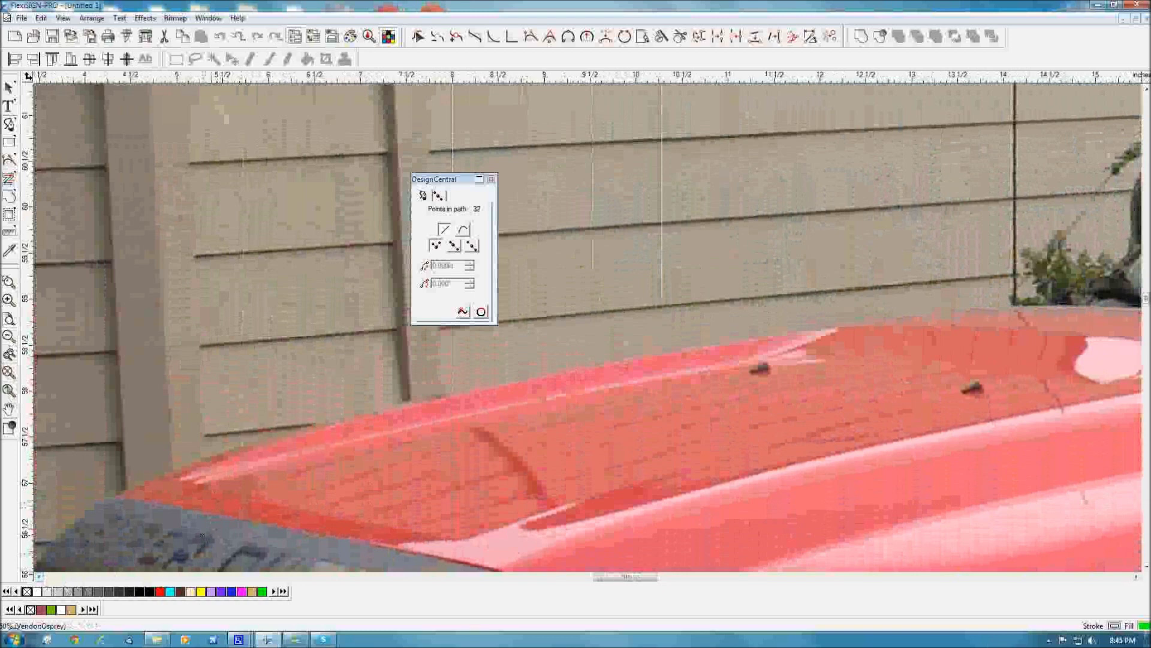
pyautogui.click(1147, 569)
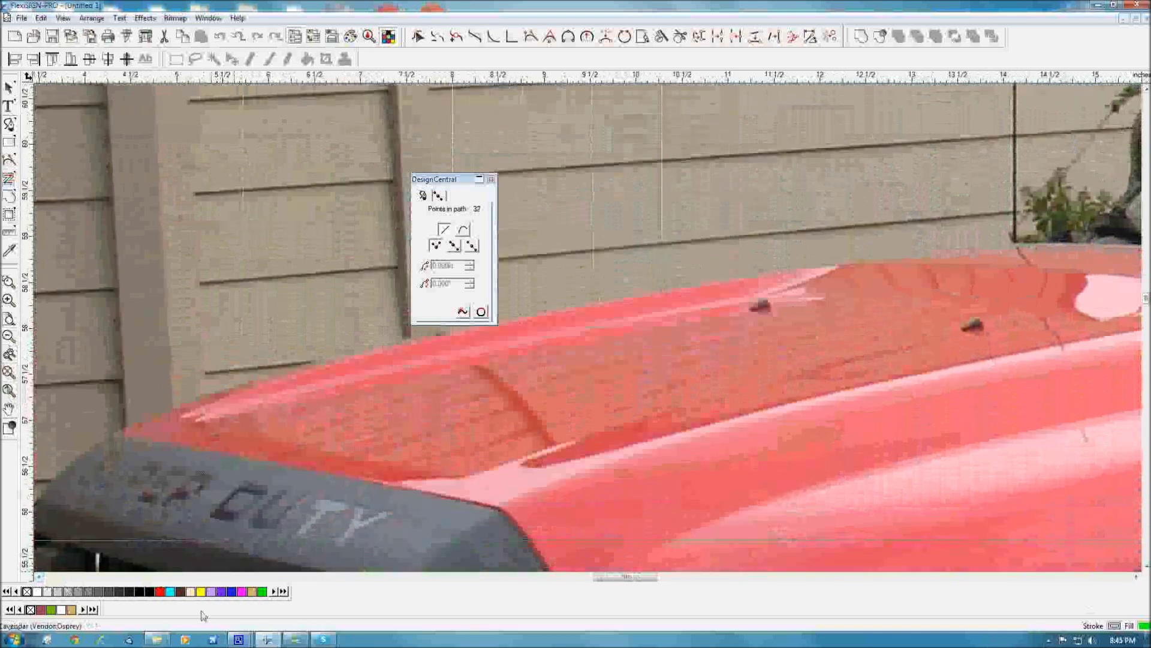
pyautogui.click(39, 577)
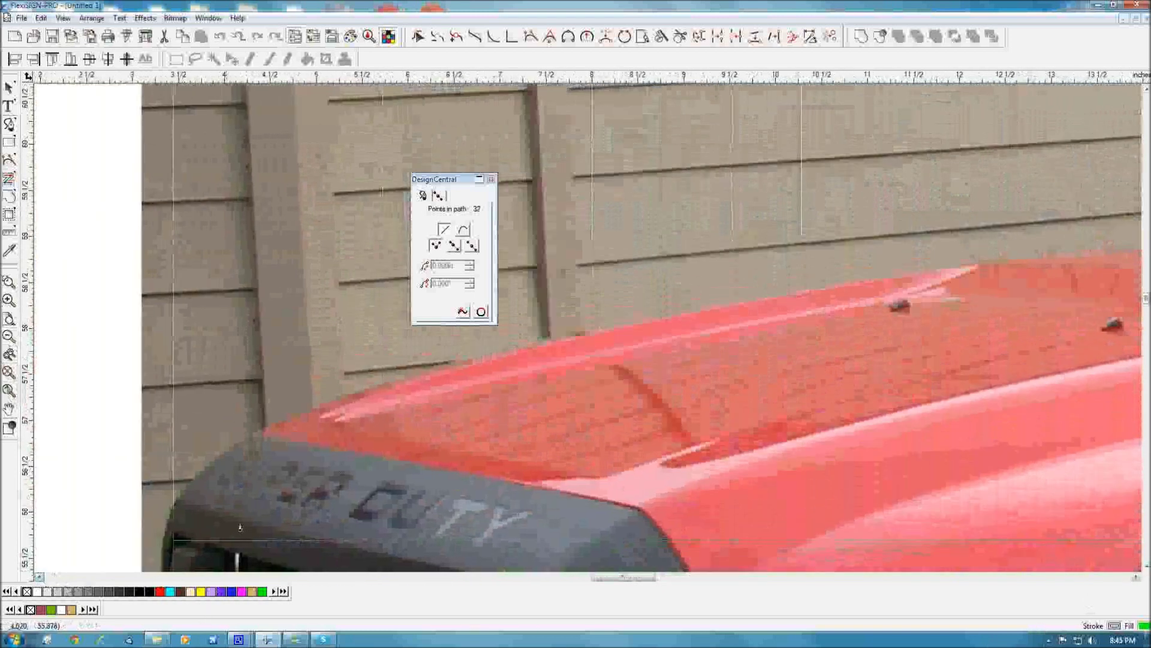
pyautogui.click(179, 507)
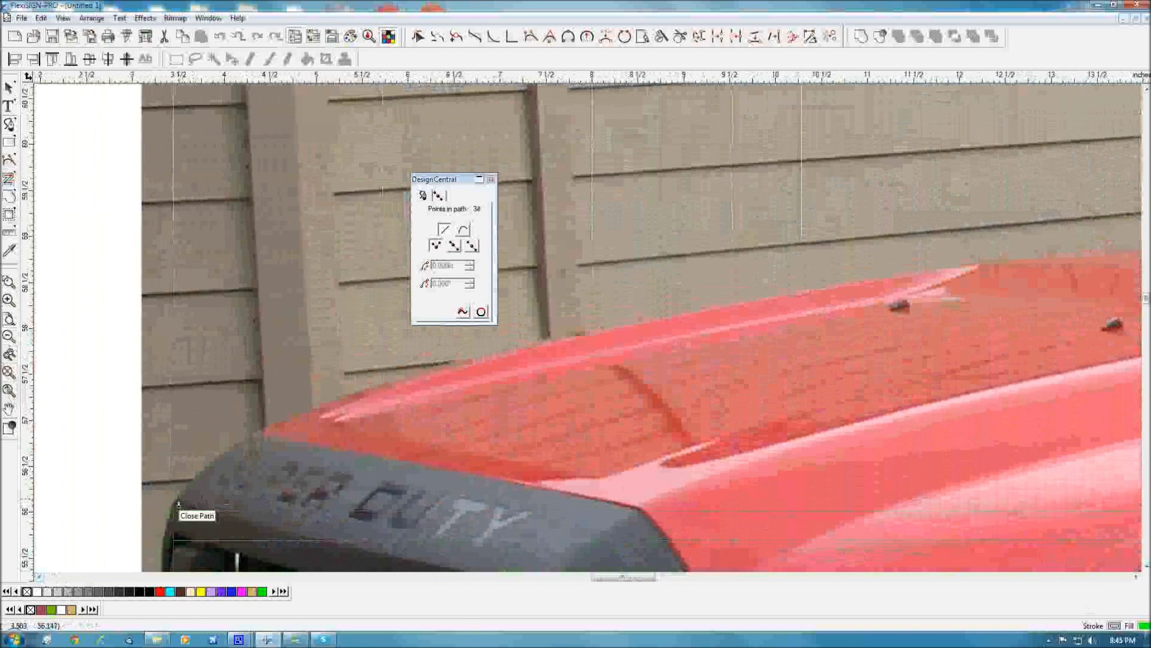
pyautogui.click(179, 504)
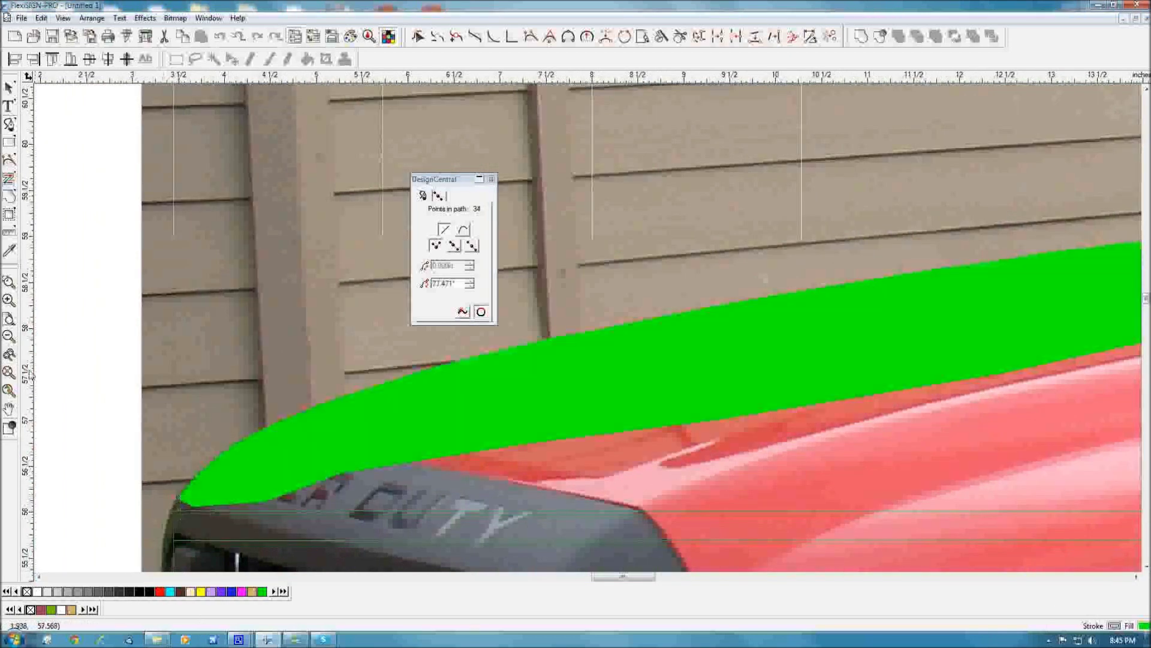
# - Zoom out to the whole green shape, move DesignCentral aside, and exit point editing
pyautogui.click(9, 374)
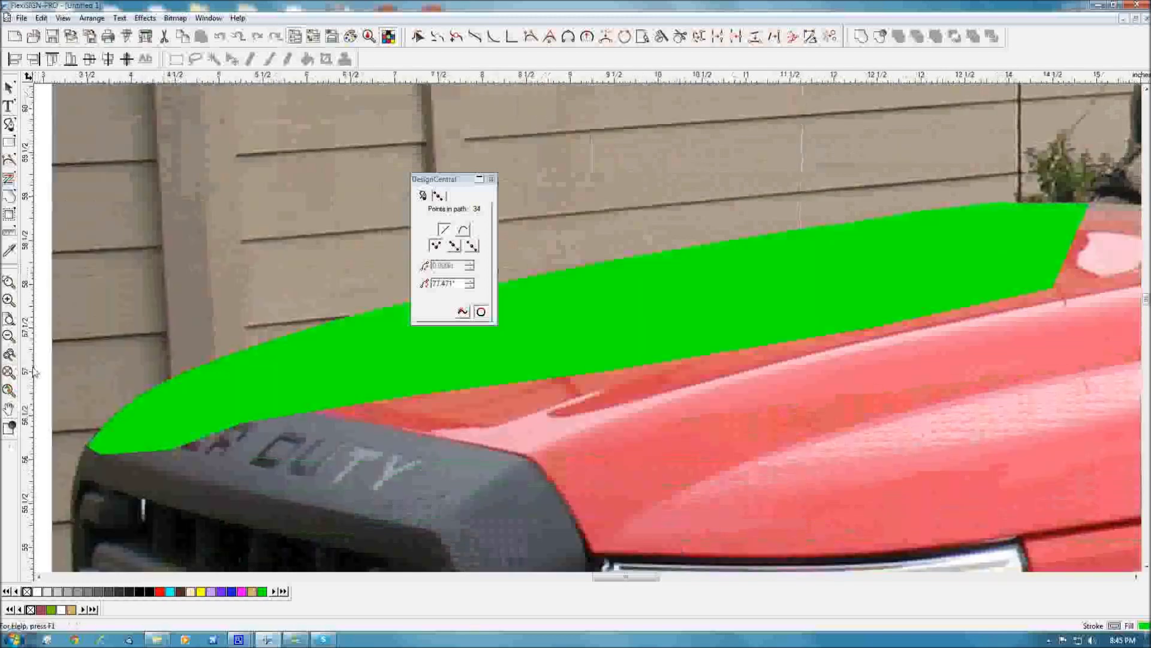
pyautogui.moveTo(444, 178); pyautogui.dragTo(824, 243)
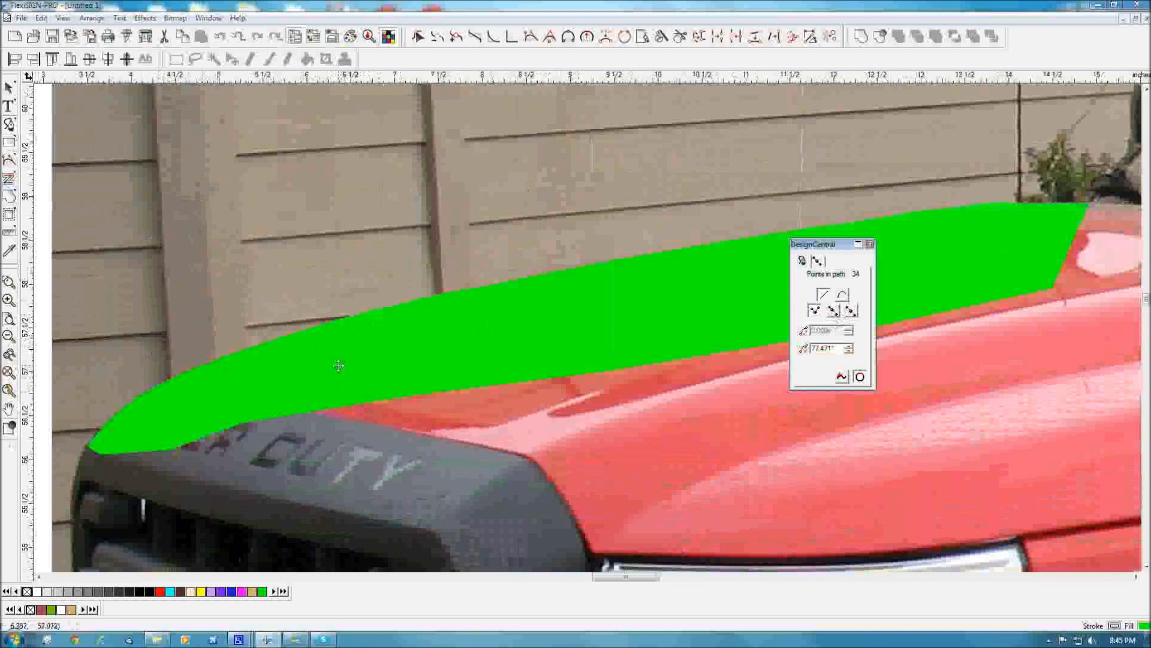
pyautogui.click(8, 88)
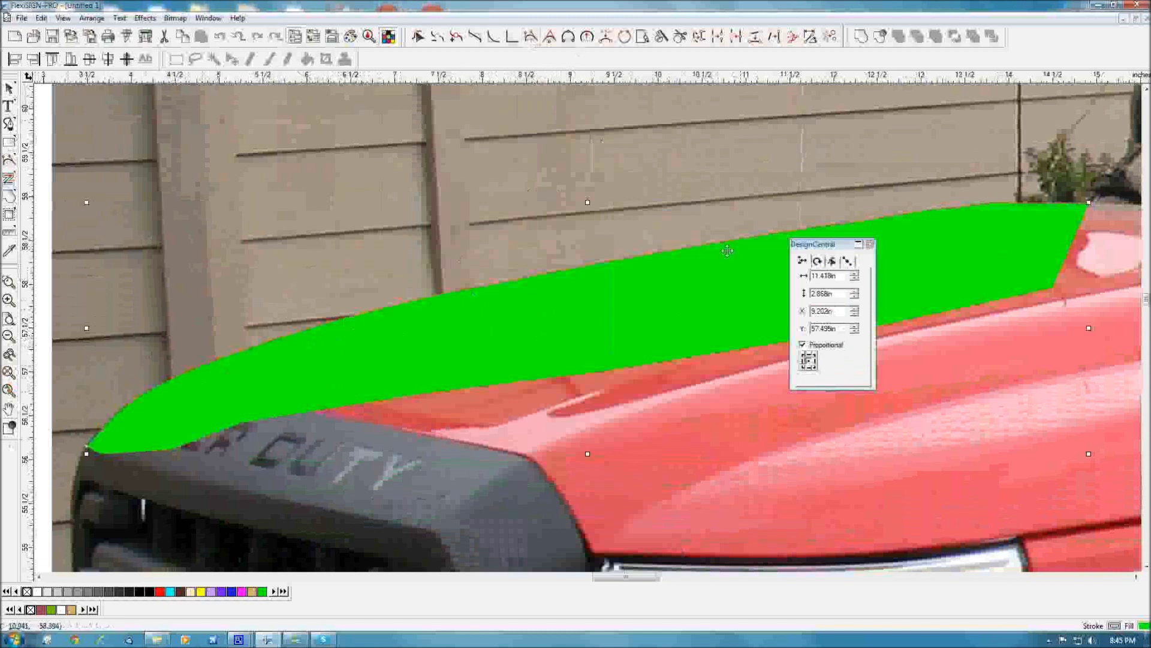
# - Zoom in on the green shape's upper-left edge and scan along it to the front tip
pyautogui.click(10, 300)
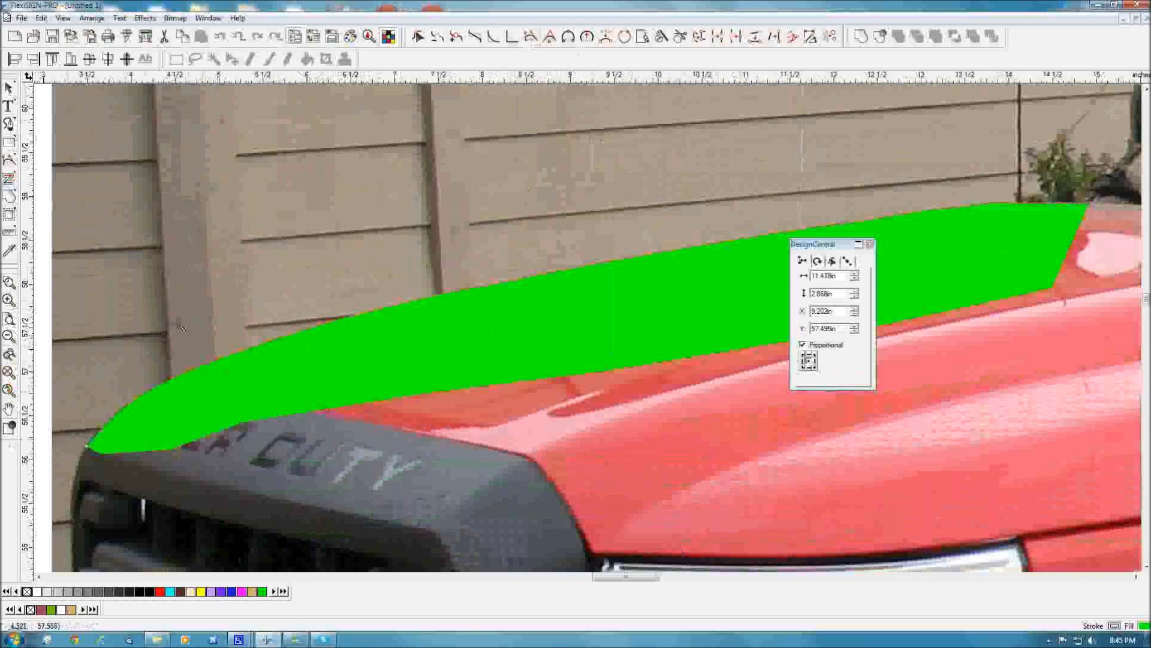
pyautogui.click(326, 399)
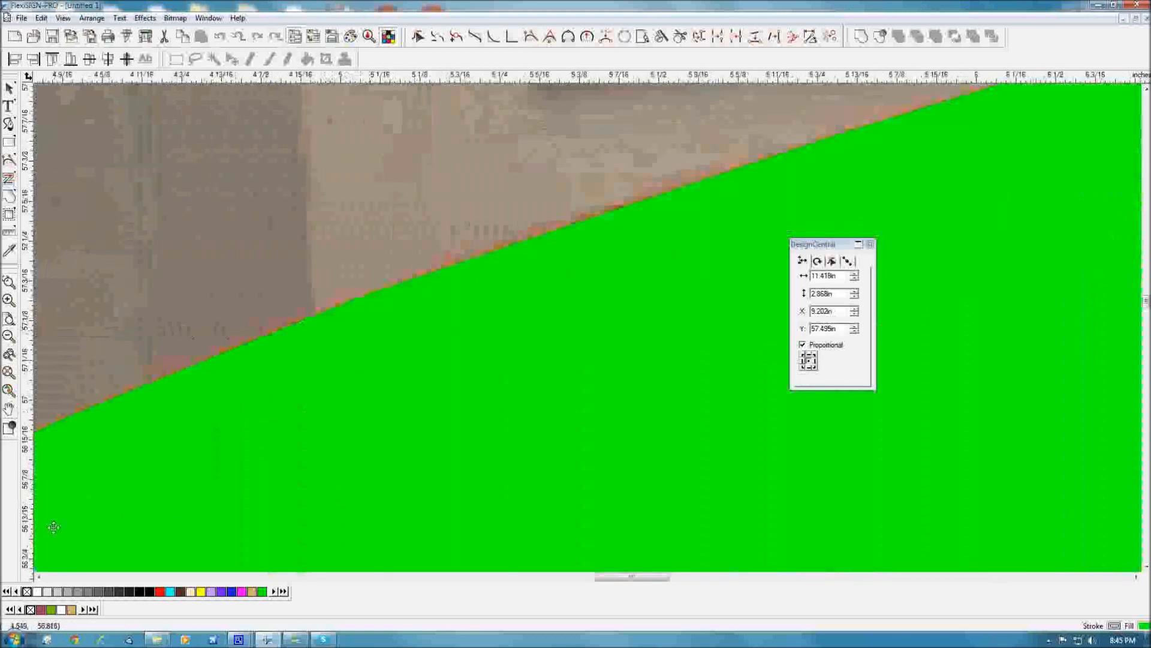
pyautogui.click(40, 577)
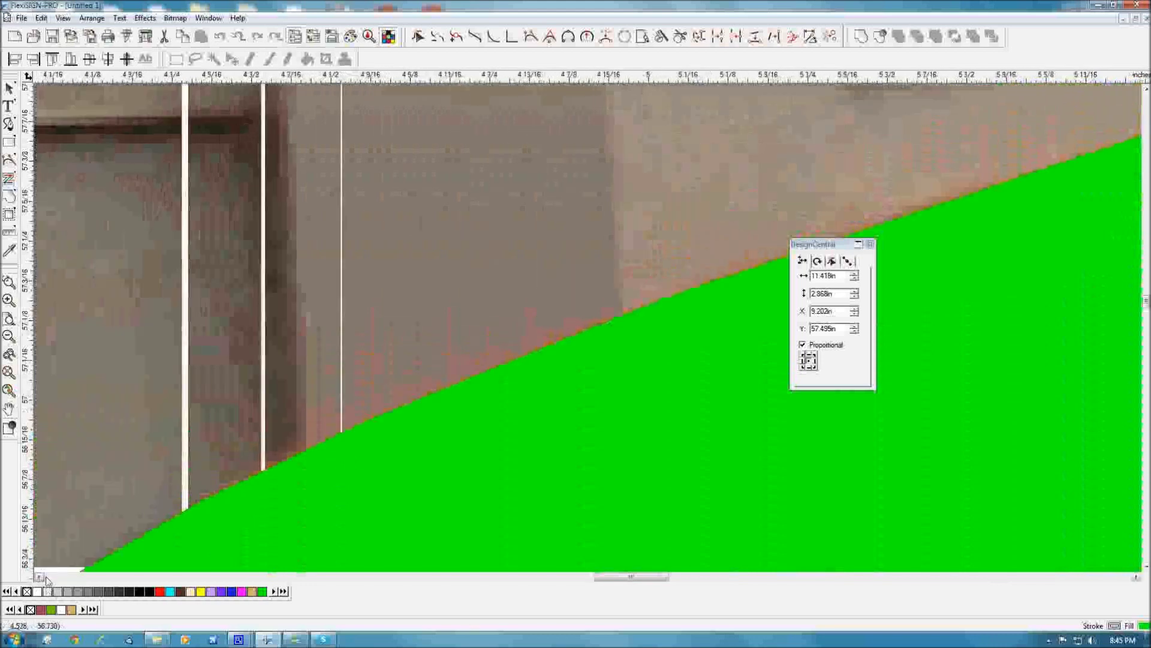
pyautogui.click(1146, 567)
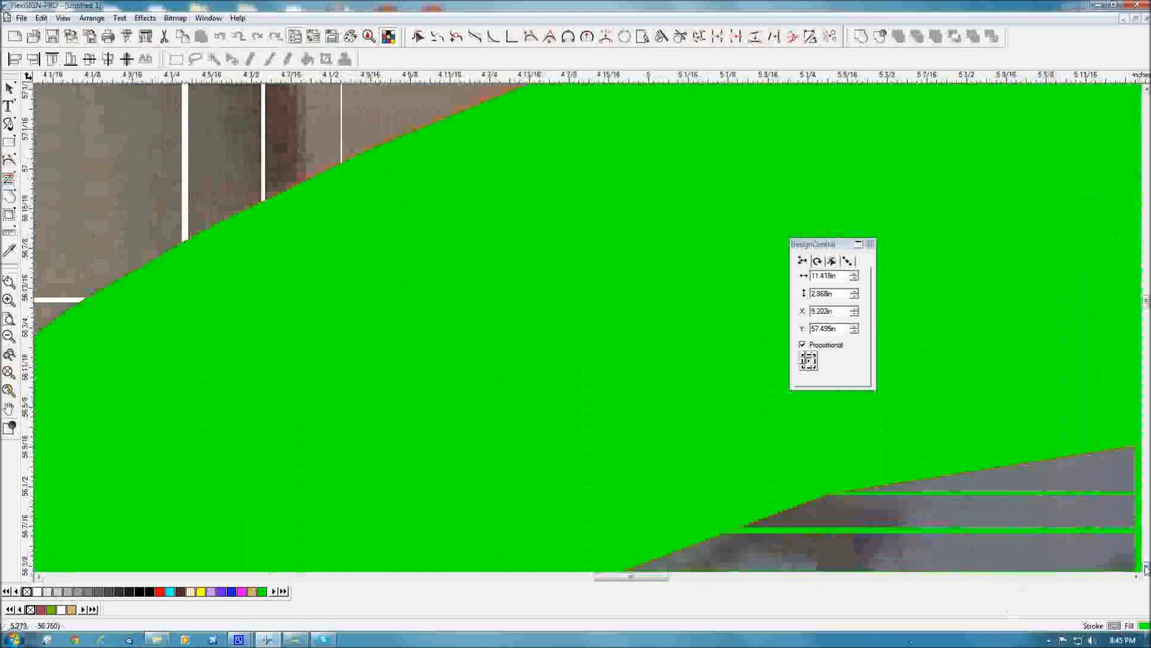
pyautogui.click(40, 577)
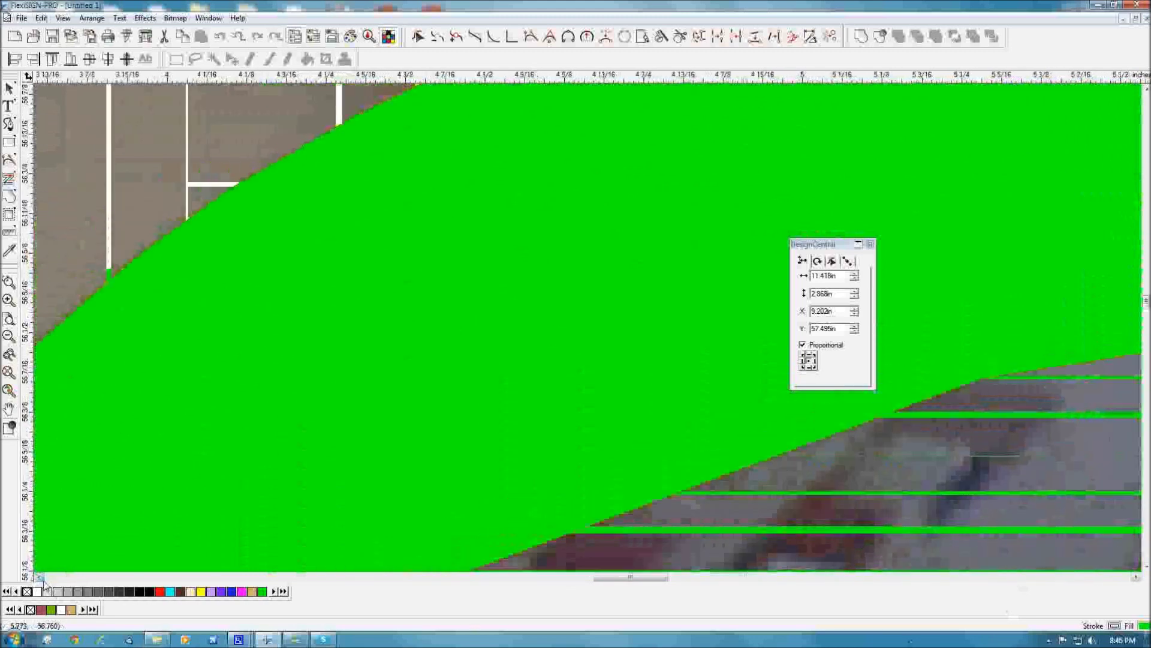
pyautogui.click(40, 577)
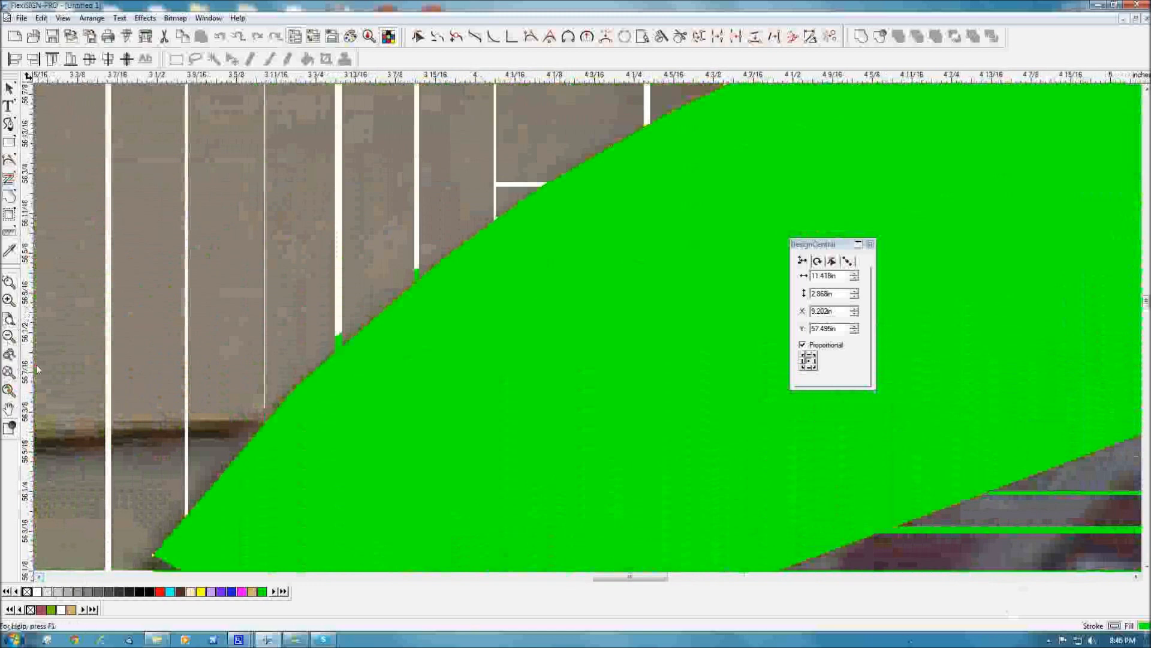
# - Fit the green shape in view and start Optimize Segments by Curve
pyautogui.press('F4')
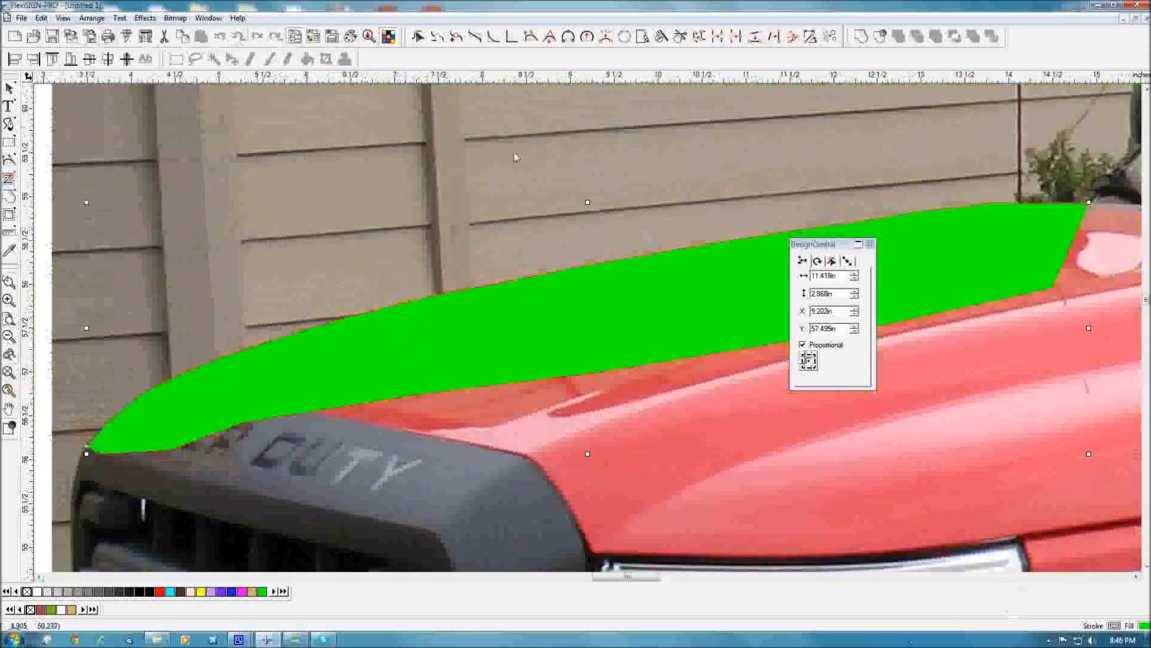
pyautogui.moveTo(821, 244); pyautogui.dragTo(1013, 403)
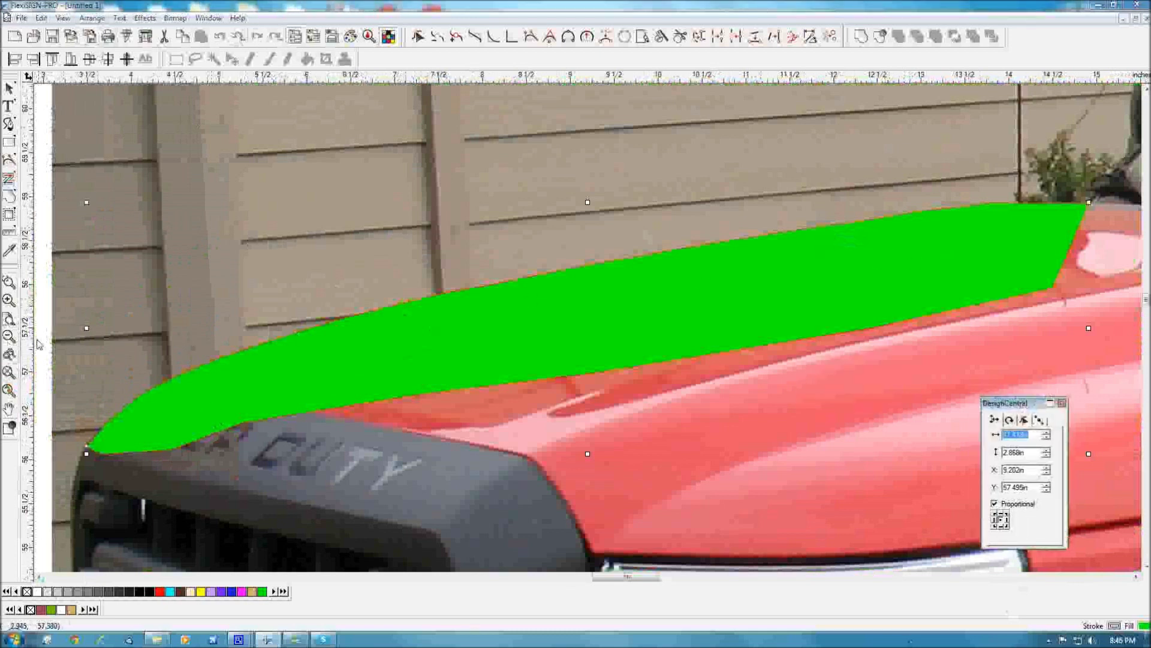
pyautogui.click(531, 38)
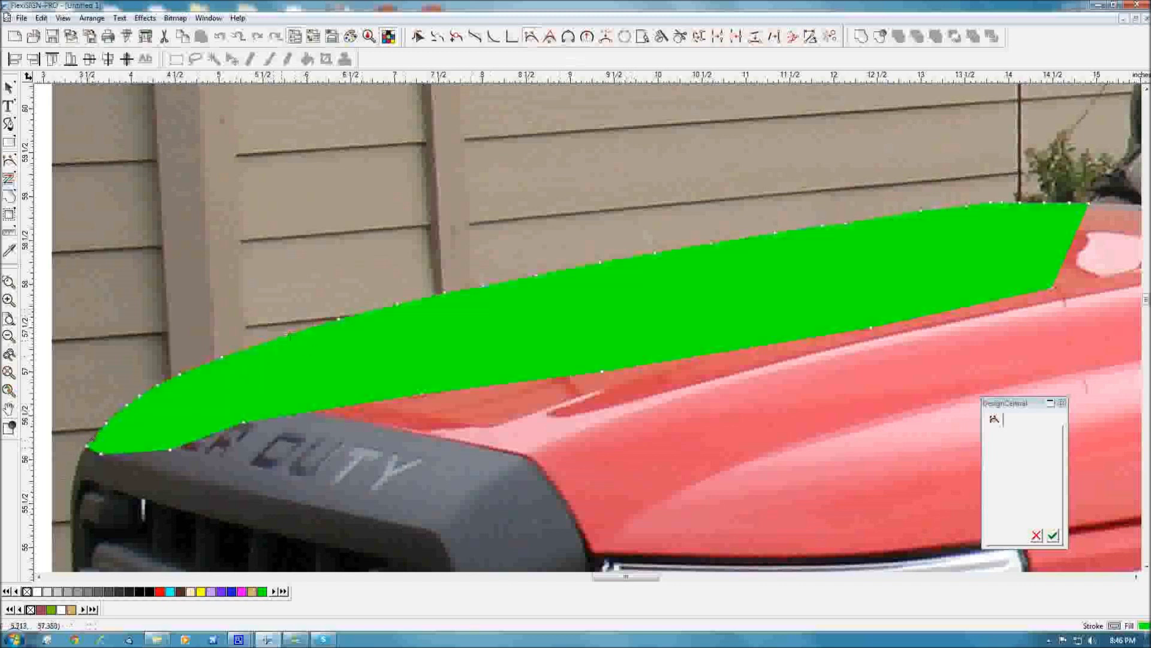
# - Smooth a top-edge segment of the hood shape into a curve
pyautogui.click(378, 311)
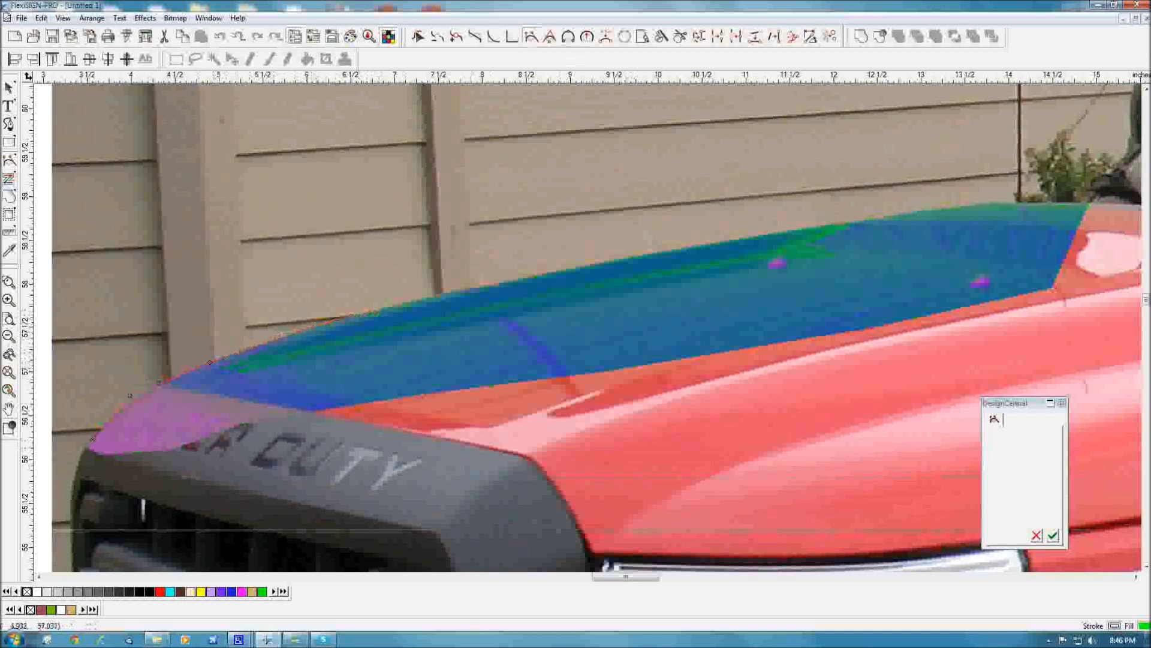
pyautogui.click(252, 369)
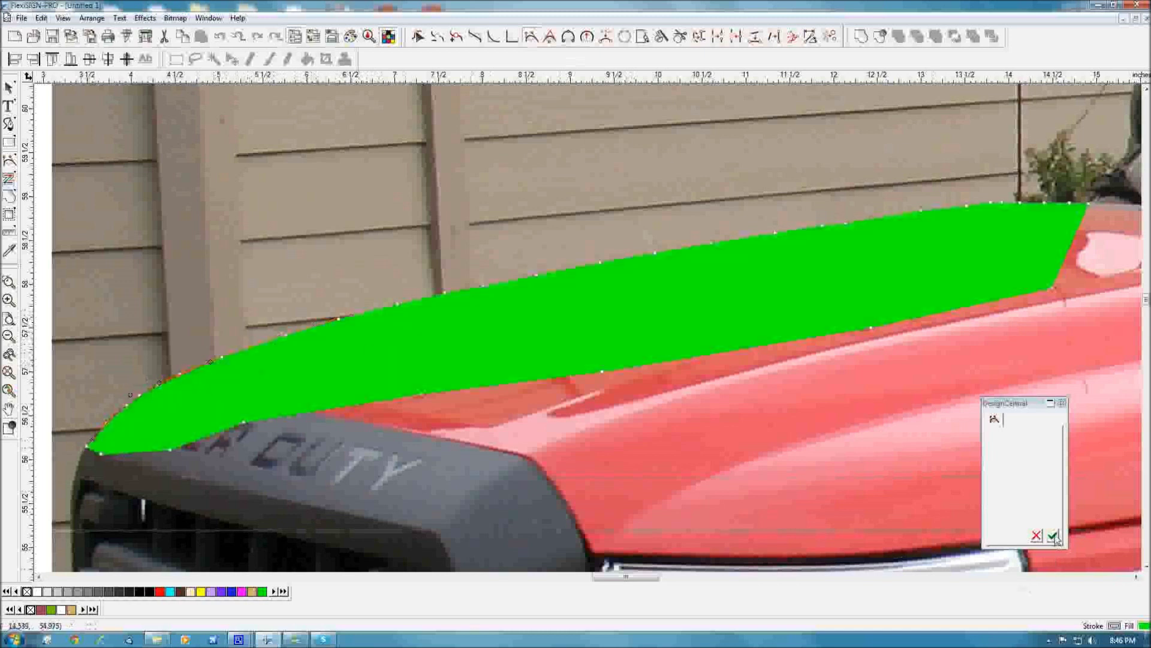
pyautogui.click(1054, 537)
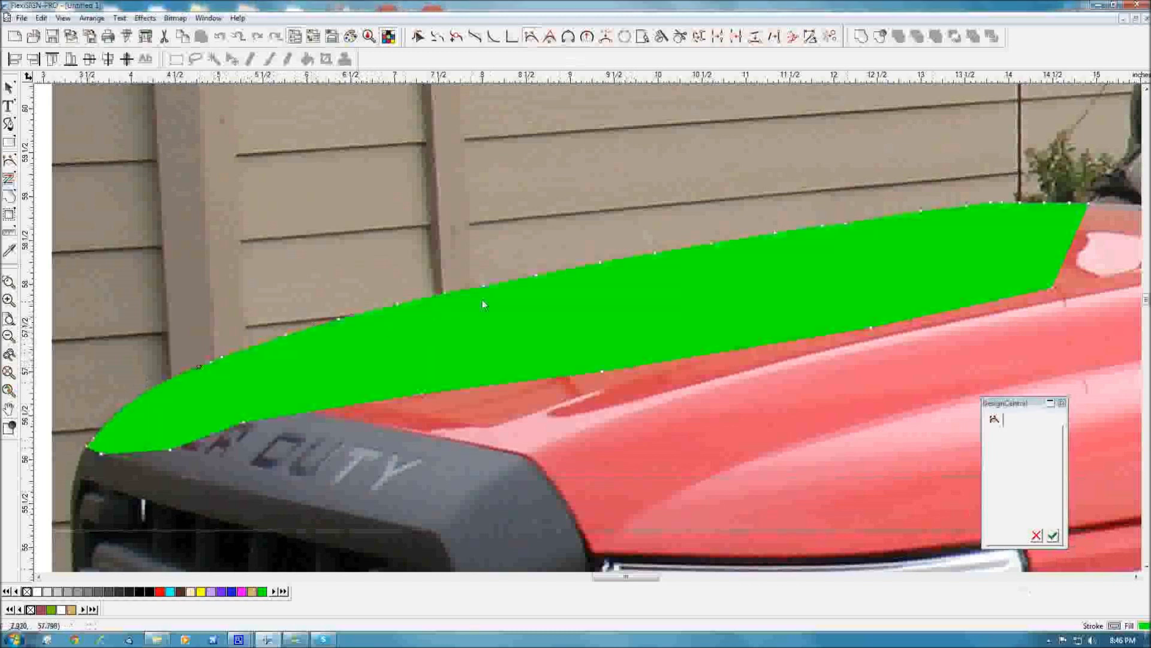
# - Adjust nodes along the shape's top edge to hug the hood's upper contour
pyautogui.click(573, 268)
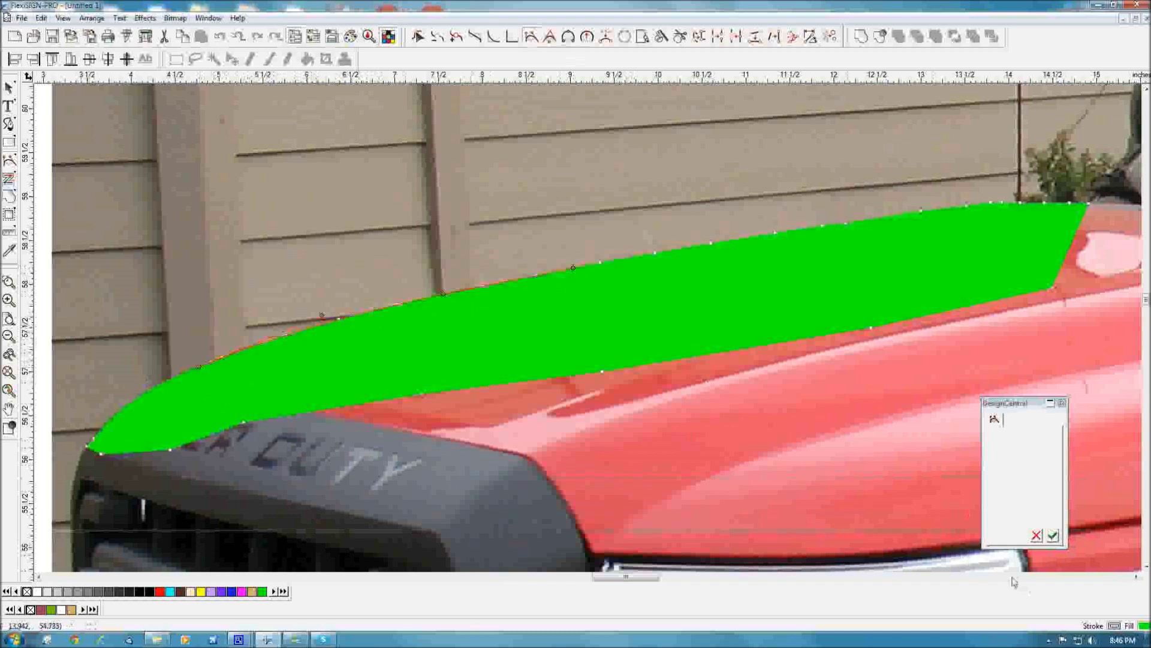
pyautogui.click(1055, 538)
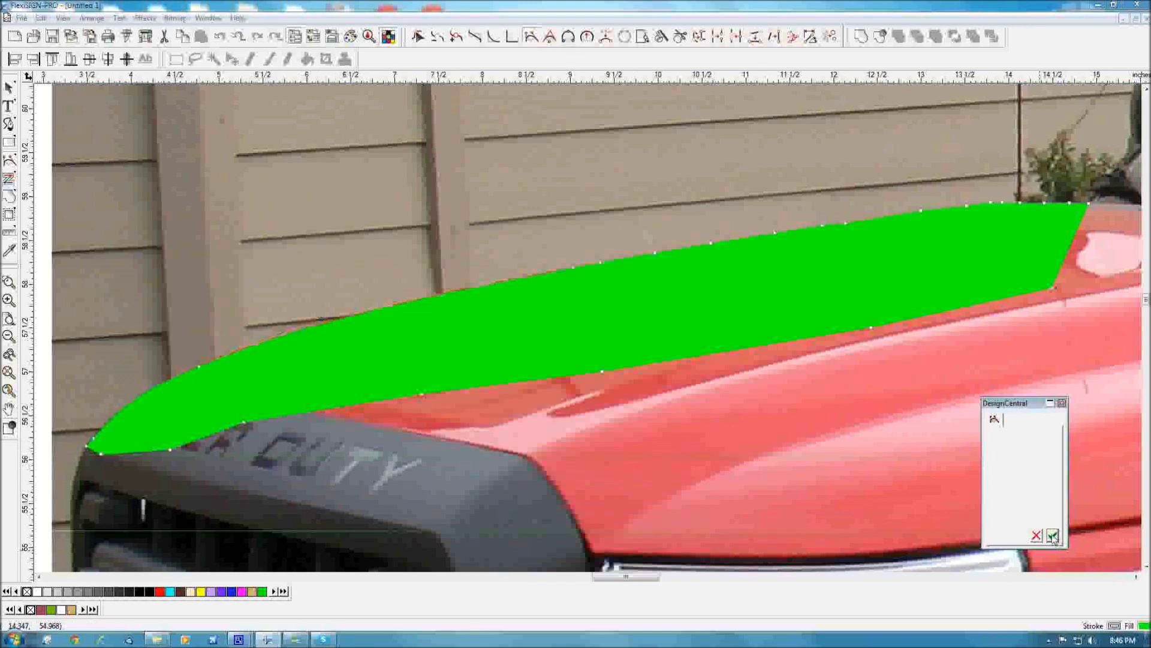
pyautogui.click(558, 268)
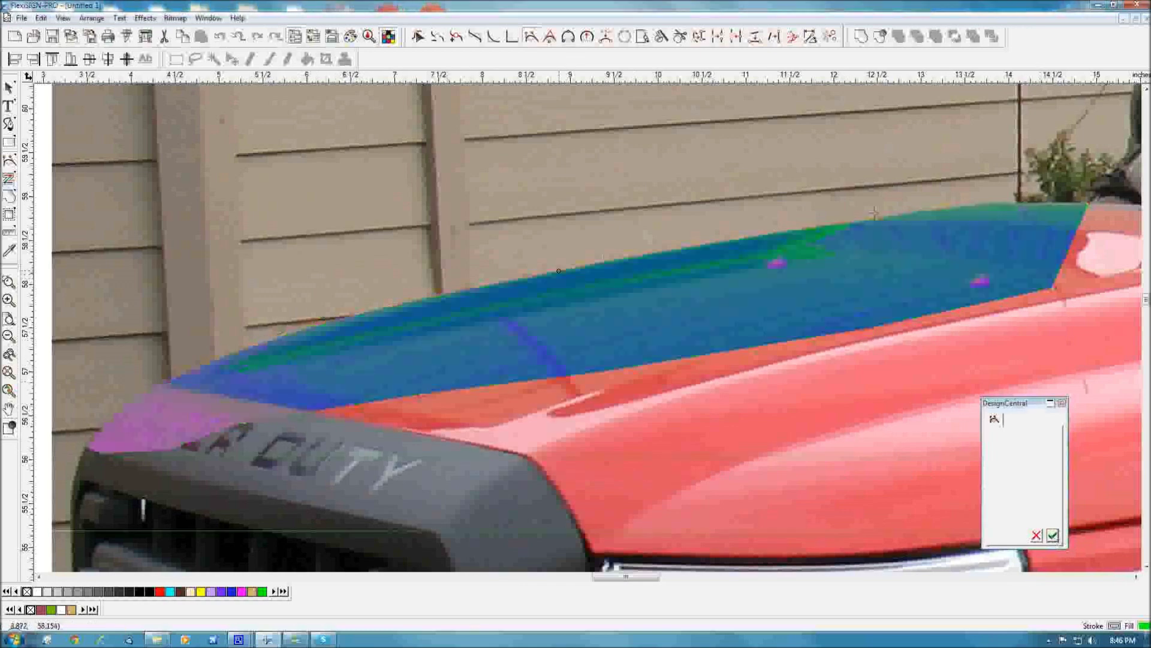
pyautogui.click(981, 204)
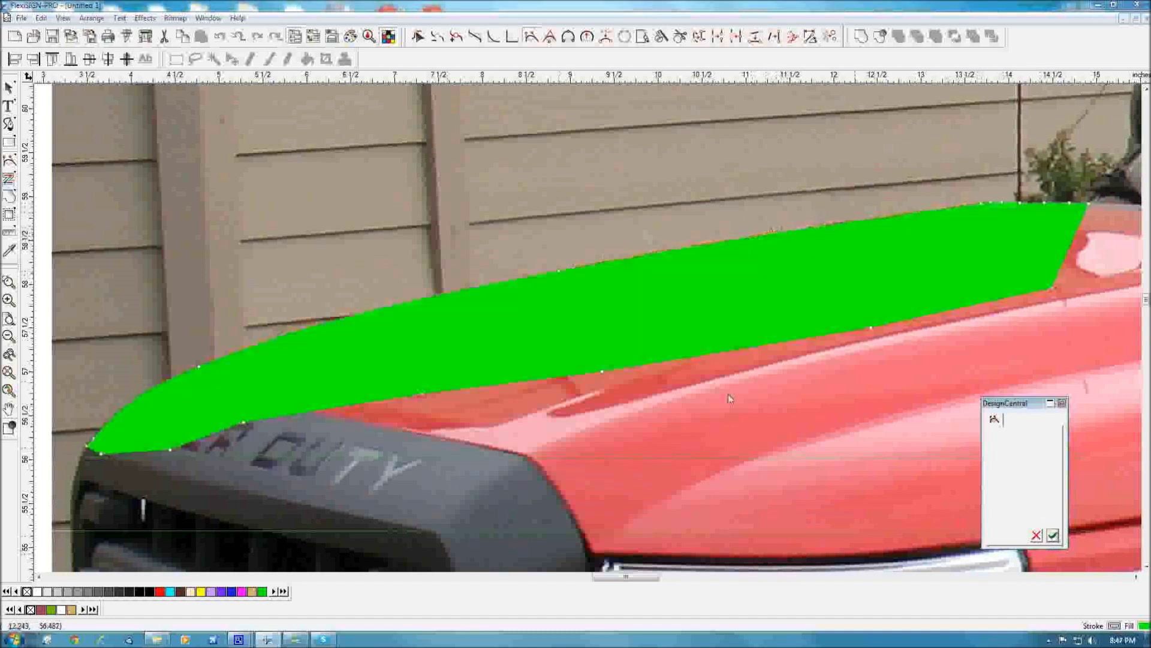
# - Show the whole truck photo, then select and delete the green hood shape
pyautogui.click(9, 89)
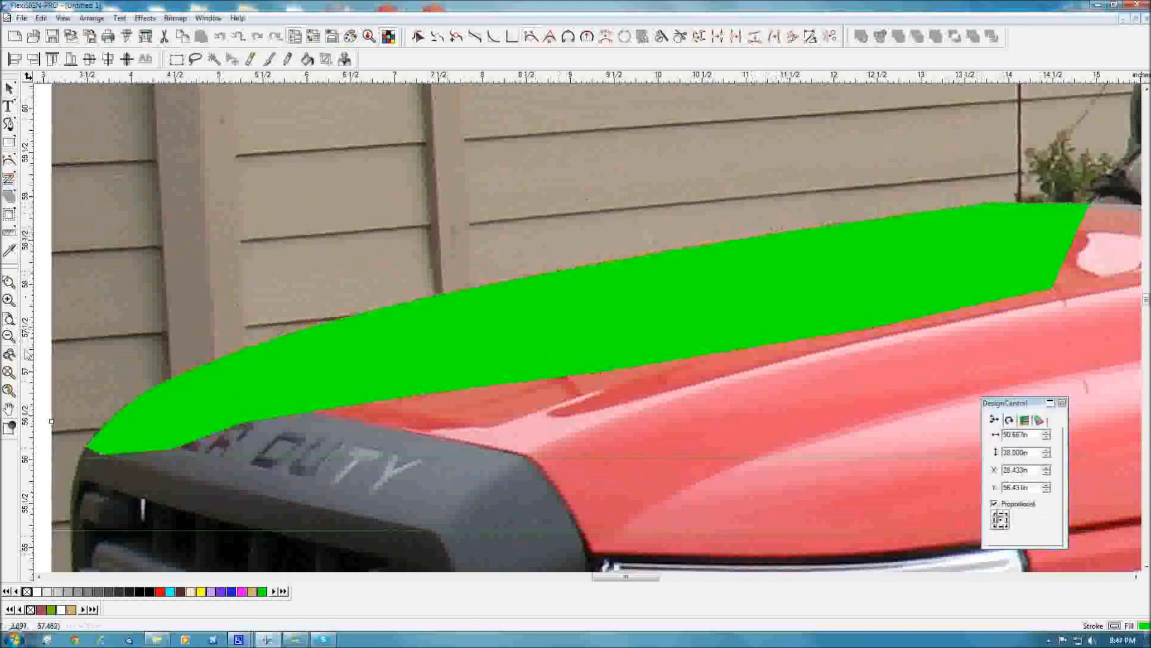
pyautogui.click(9, 371)
pyautogui.press('Tab')
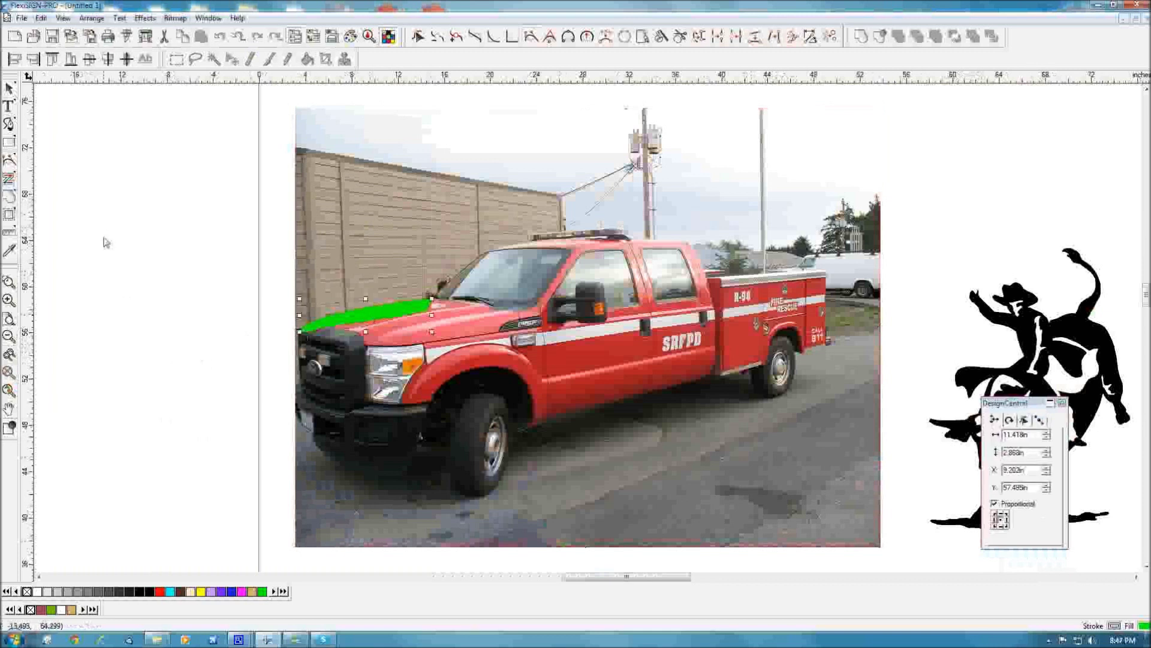
pyautogui.press('Delete')
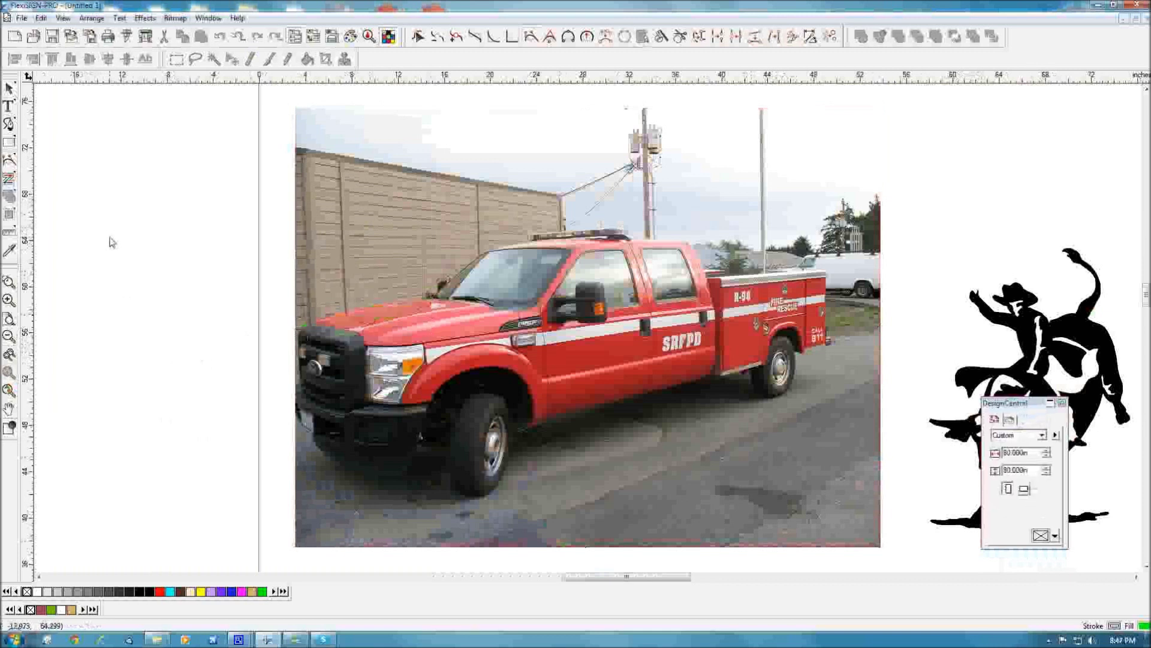
# - Zoom in on the truck's roof light bar, then zoom out to all objects
pyautogui.click(9, 283)
pyautogui.moveTo(524, 229); pyautogui.dragTo(630, 263)
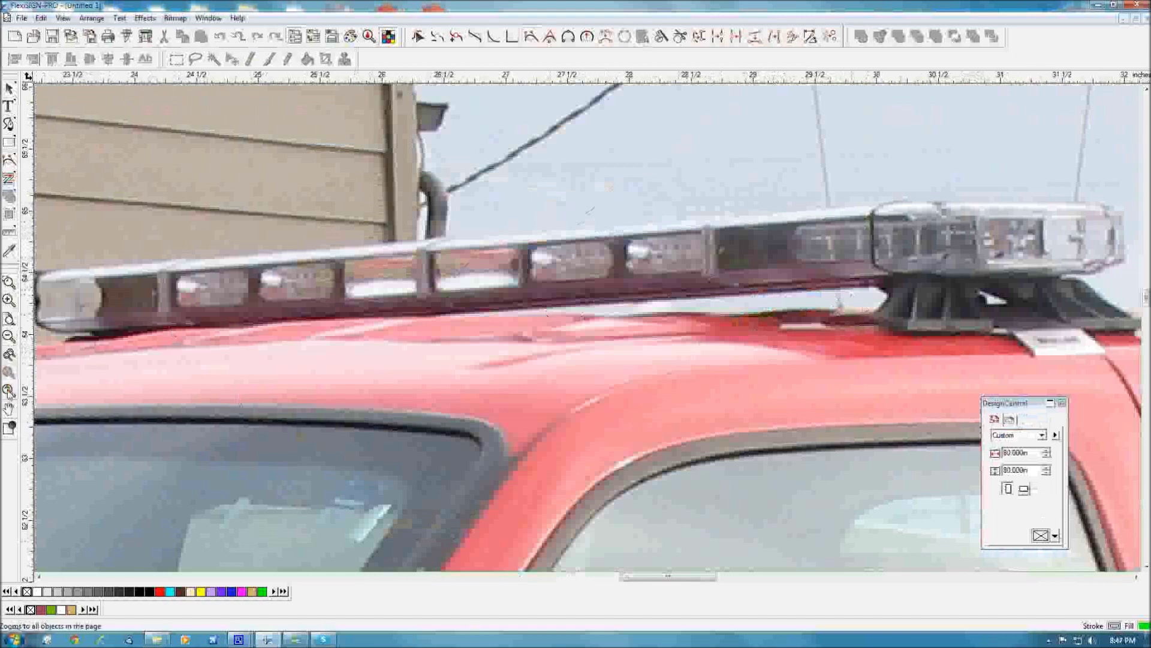
pyautogui.click(9, 391)
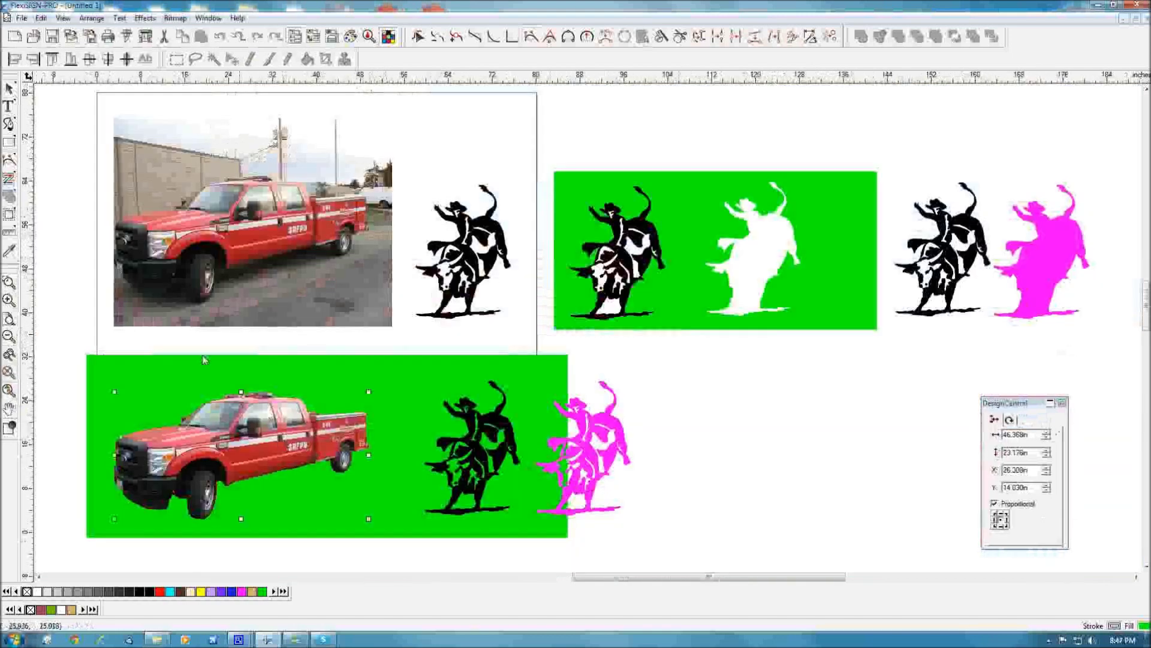
pyautogui.click(9, 372)
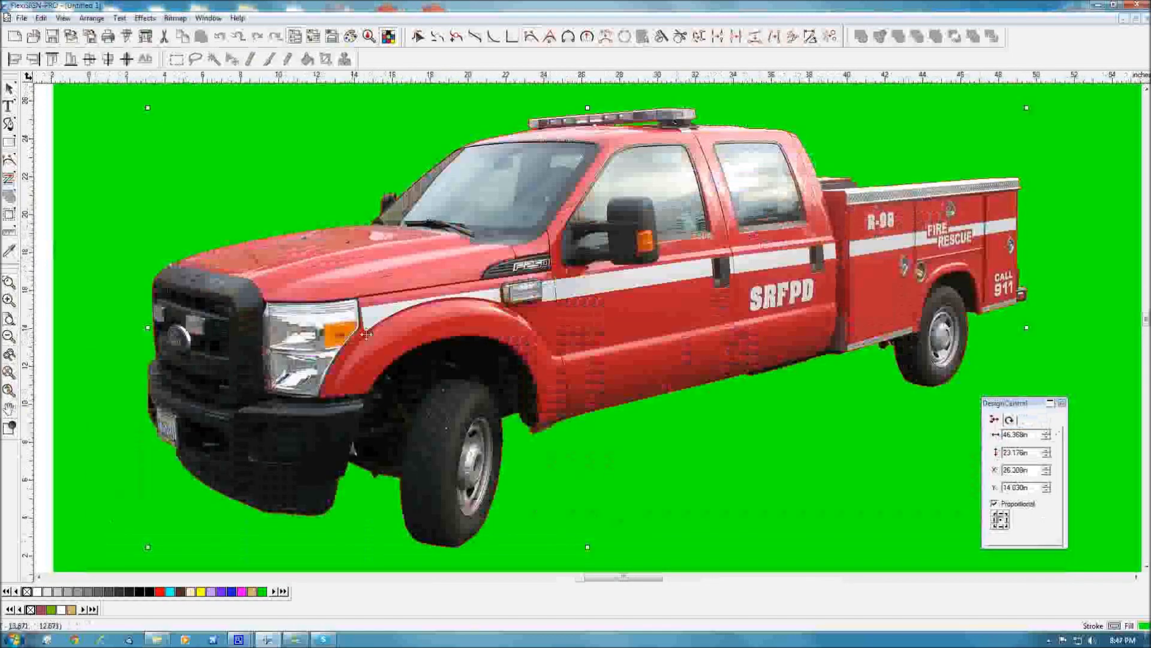
pyautogui.click(602, 124)
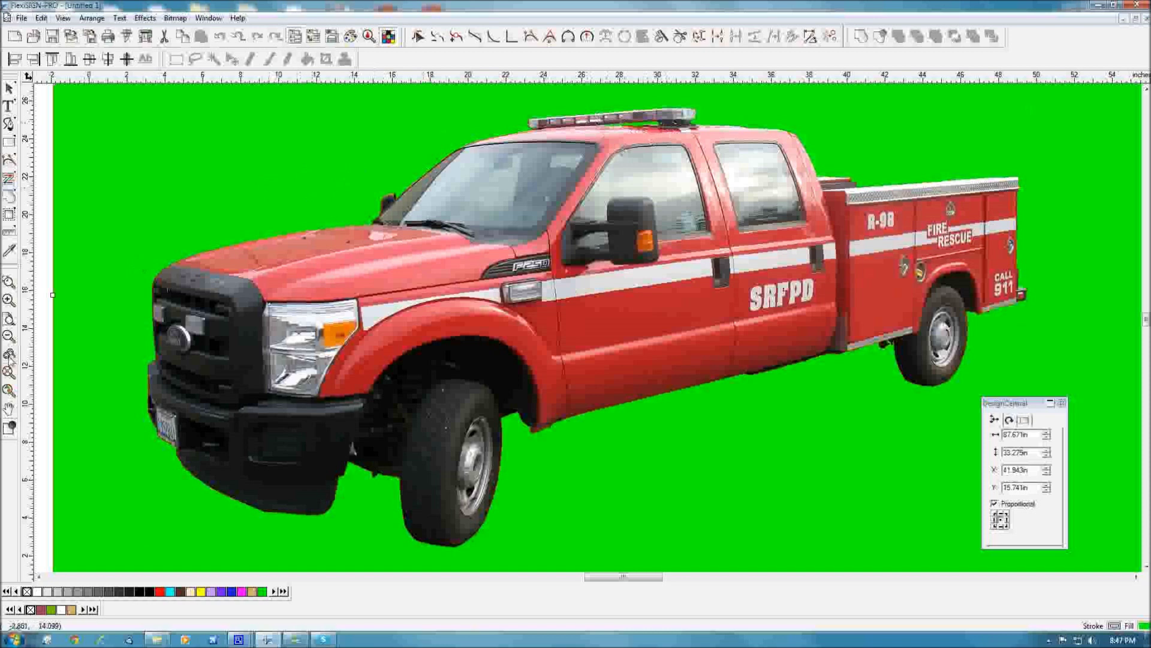
pyautogui.click(9, 390)
pyautogui.click(378, 167)
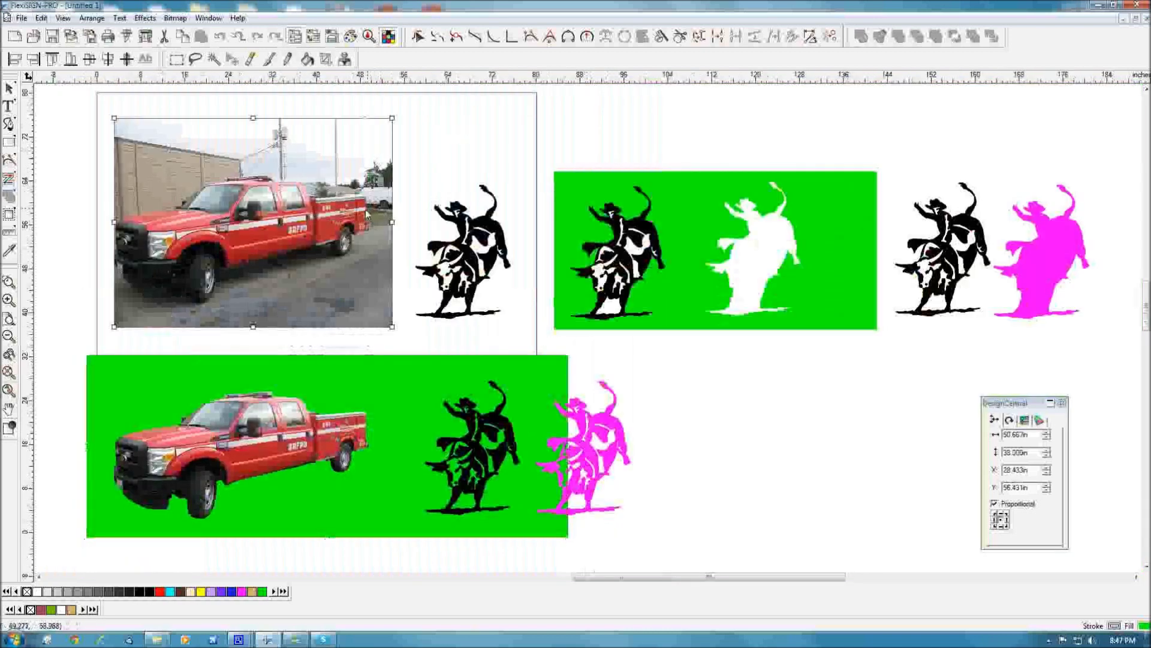
# - Send the green truck silhouette behind the red fire truck photo with Send to Back
pyautogui.hotkey('shift', 'F2')
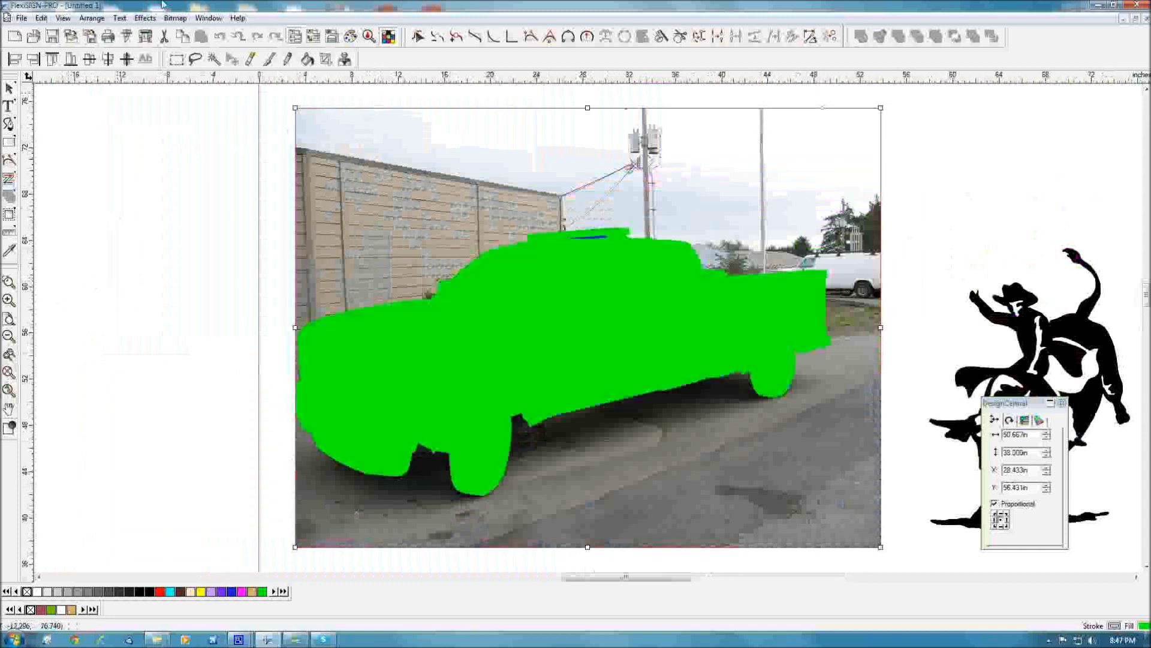
pyautogui.click(170, 252)
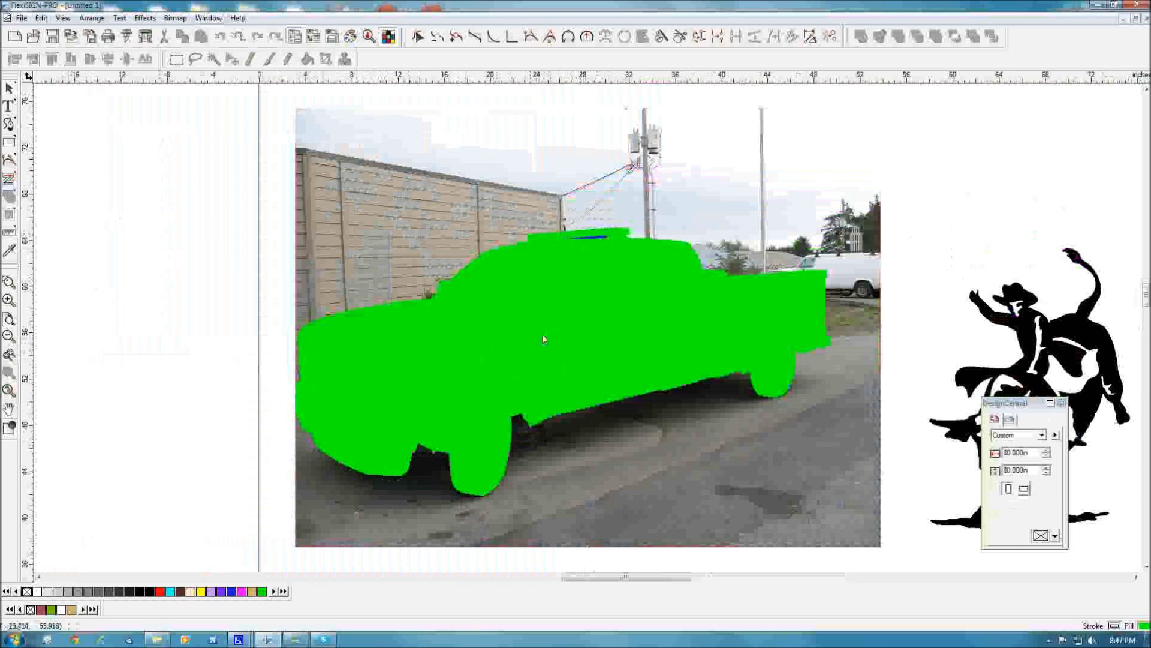
pyautogui.click(570, 339)
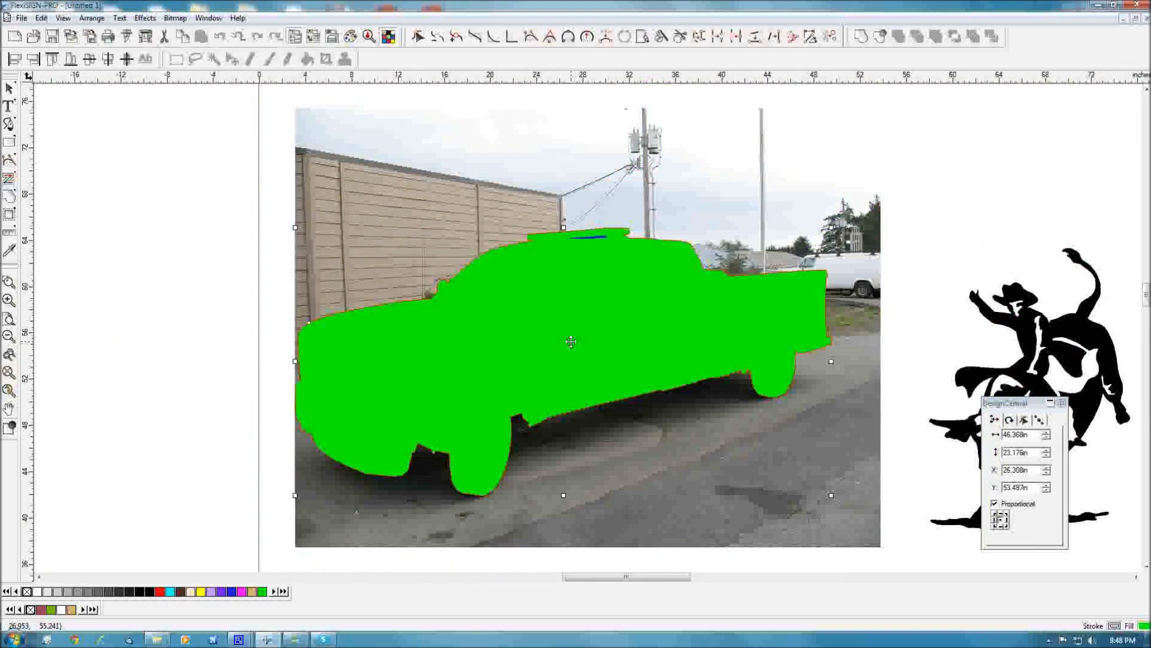
pyautogui.hotkey('ctrl', 'b')
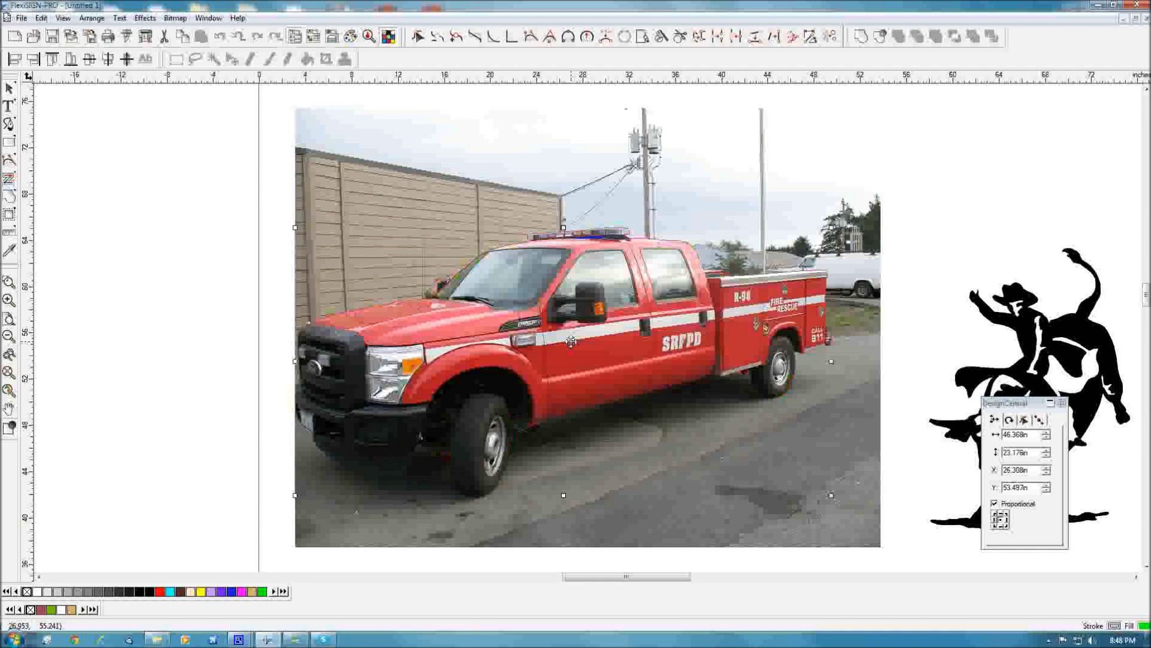
# - Zoom in on the roof light bar and inspect the blue shape beneath it
pyautogui.click(108, 336)
pyautogui.click(9, 283)
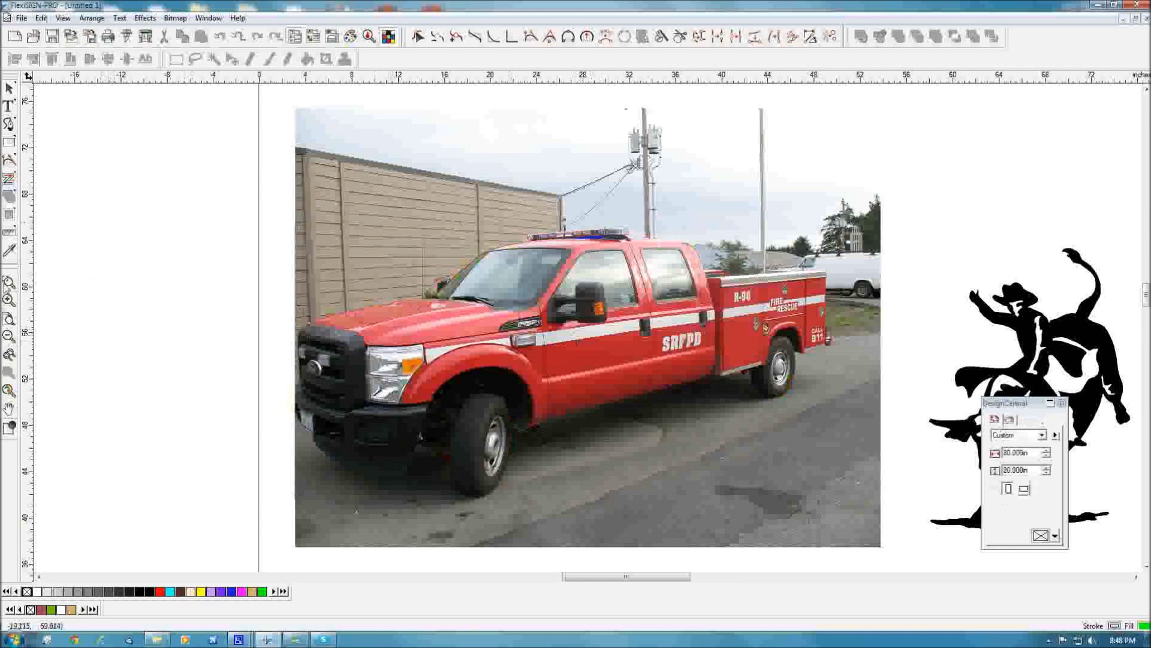
pyautogui.moveTo(540, 219); pyautogui.dragTo(650, 264)
pyautogui.click(661, 321)
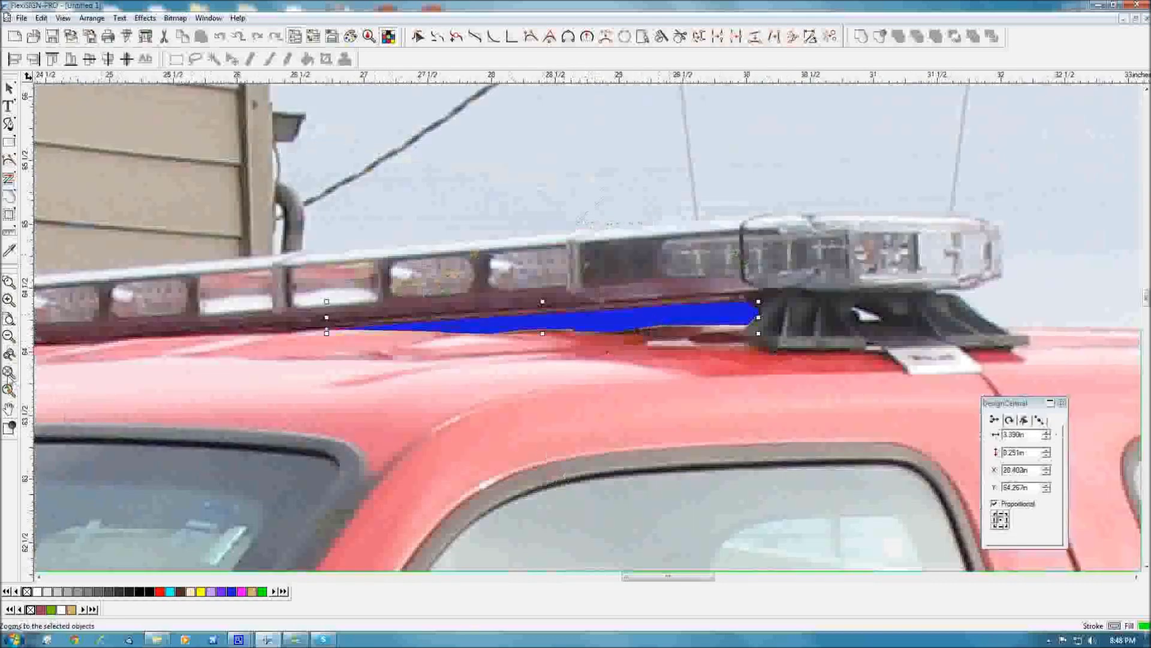
pyautogui.click(35, 380)
# - Send the truck photo to the back so the green silhouette covers it
pyautogui.click(9, 371)
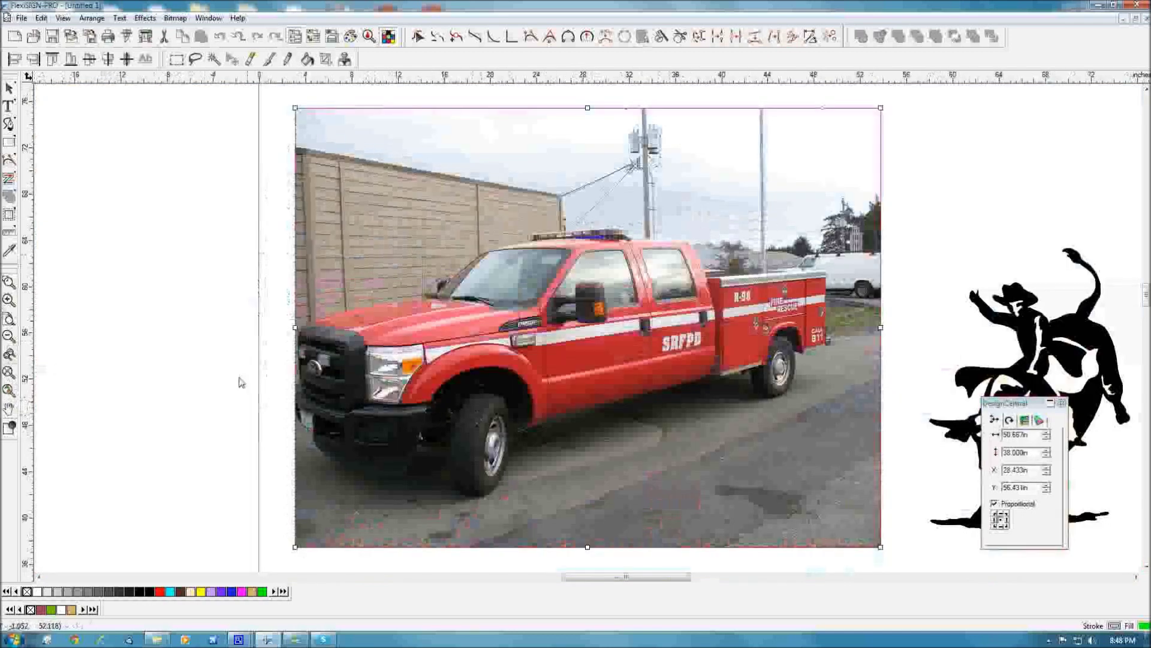
pyautogui.click(529, 440)
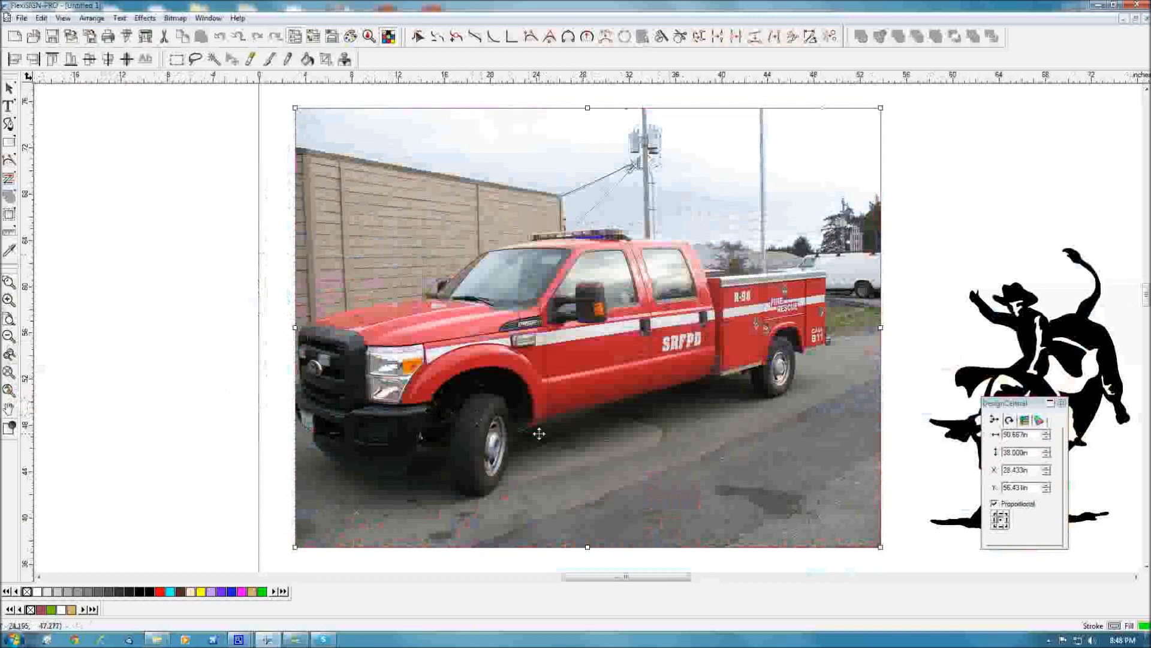
pyautogui.hotkey('ctrl', 'b')
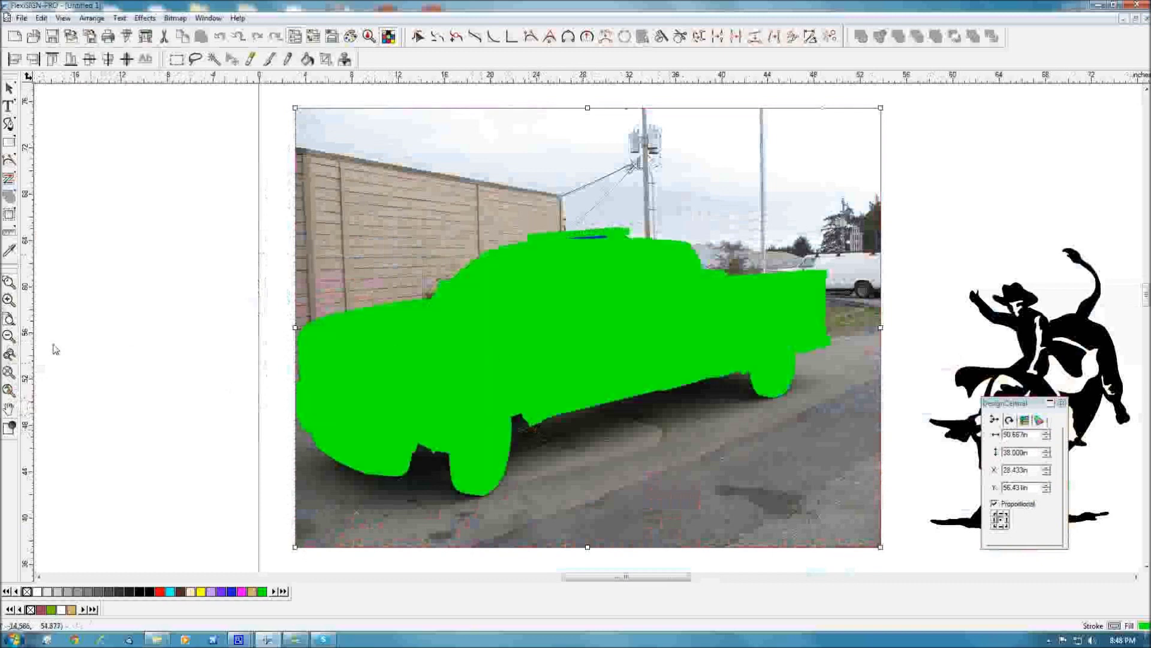
pyautogui.click(9, 337)
pyautogui.moveTo(399, 278); pyautogui.dragTo(689, 374)
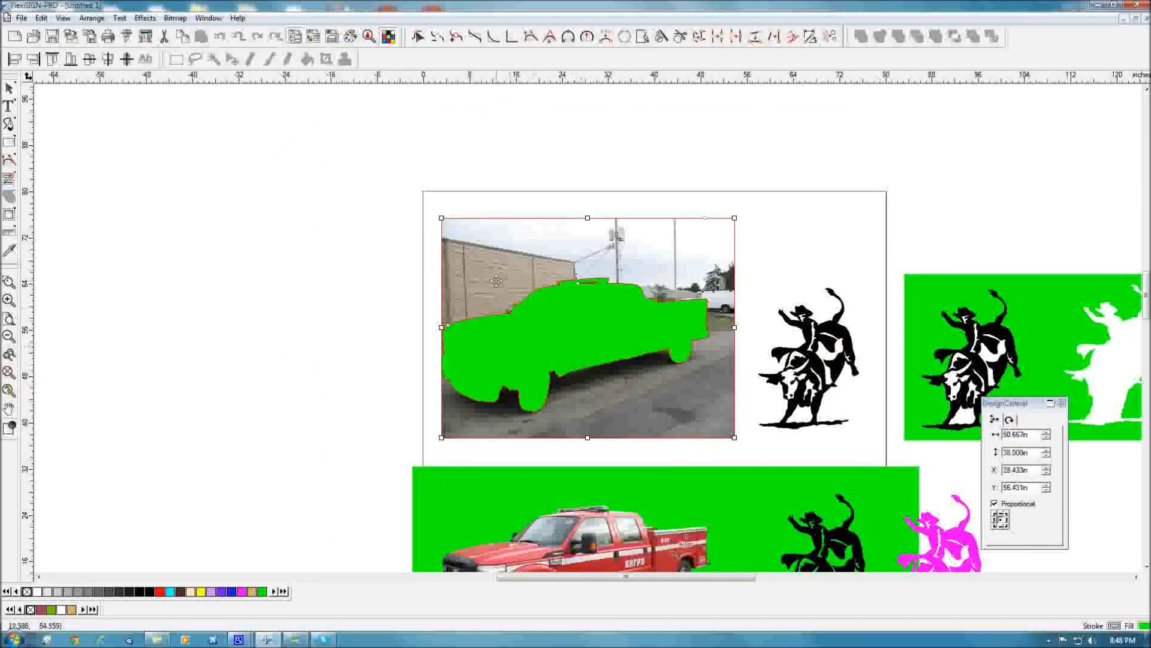
# - Delete a stray silhouette copy, then apply Cut Out using the green truck silhouette
pyautogui.click(583, 308)
pyautogui.moveTo(592, 332); pyautogui.dragTo(252, 343)
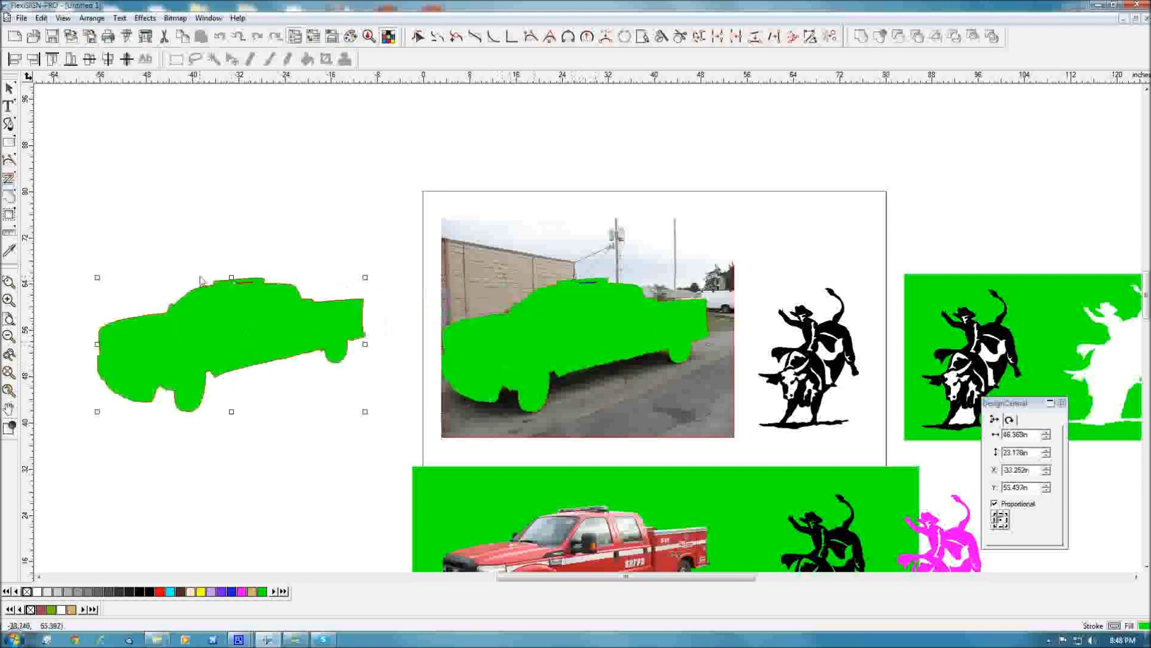
pyautogui.press('Delete')
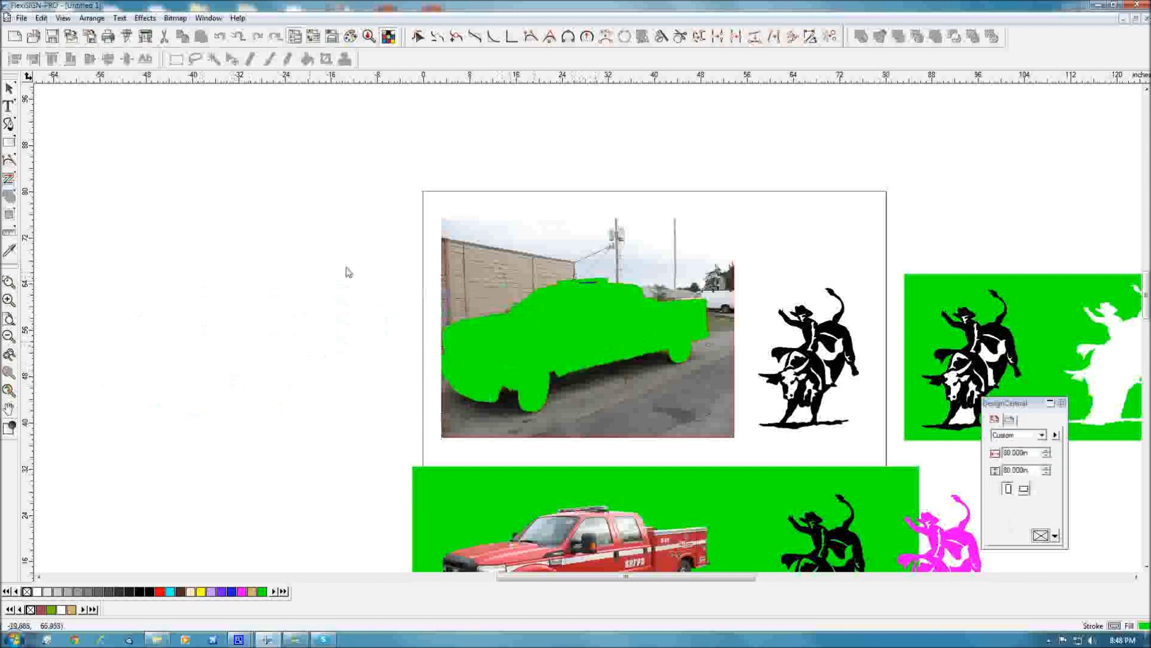
pyautogui.click(592, 288)
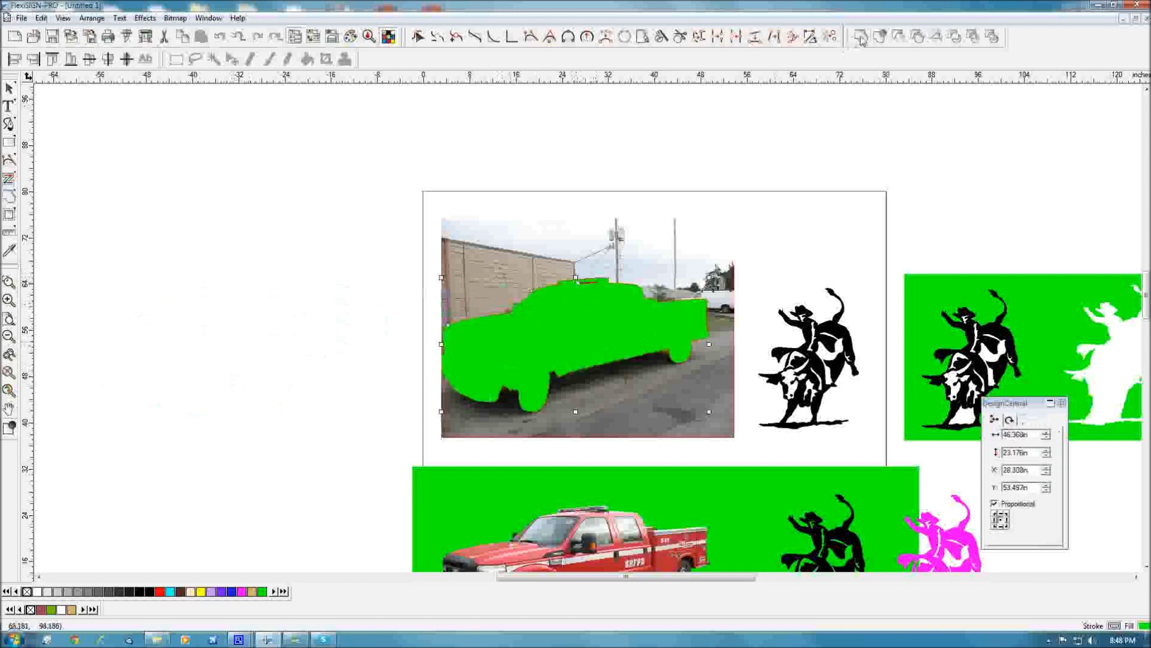
pyautogui.click(899, 37)
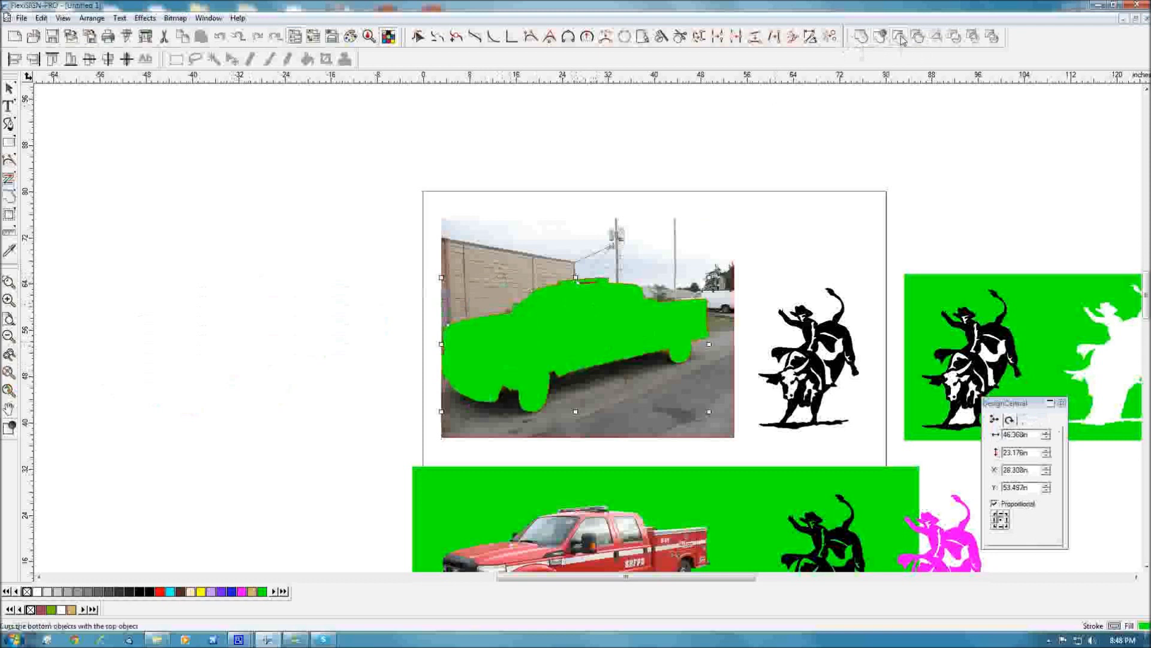
# - Mask the truck photo down to the truck shape
pyautogui.click(465, 309)
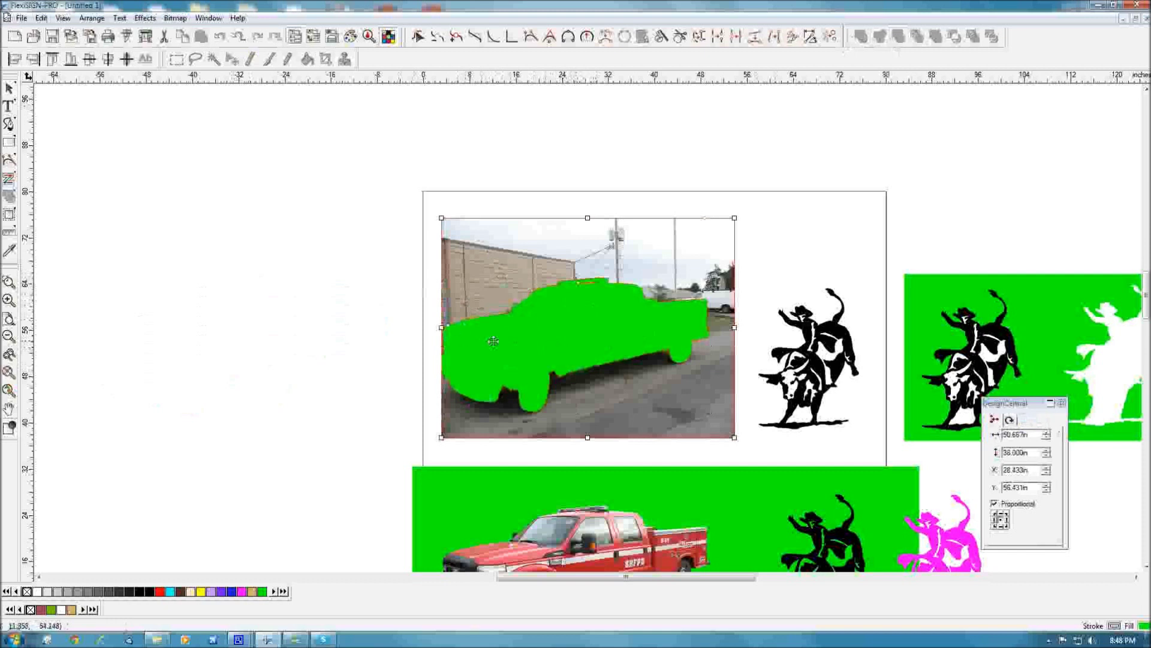
pyautogui.rightClick(531, 339)
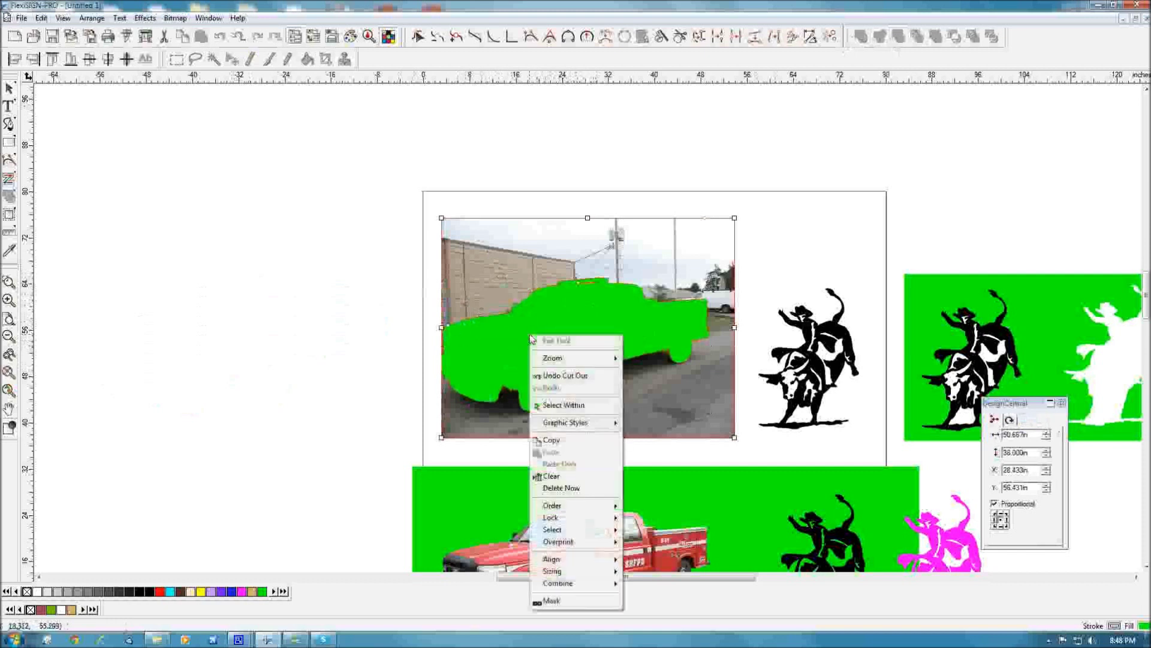
pyautogui.click(558, 605)
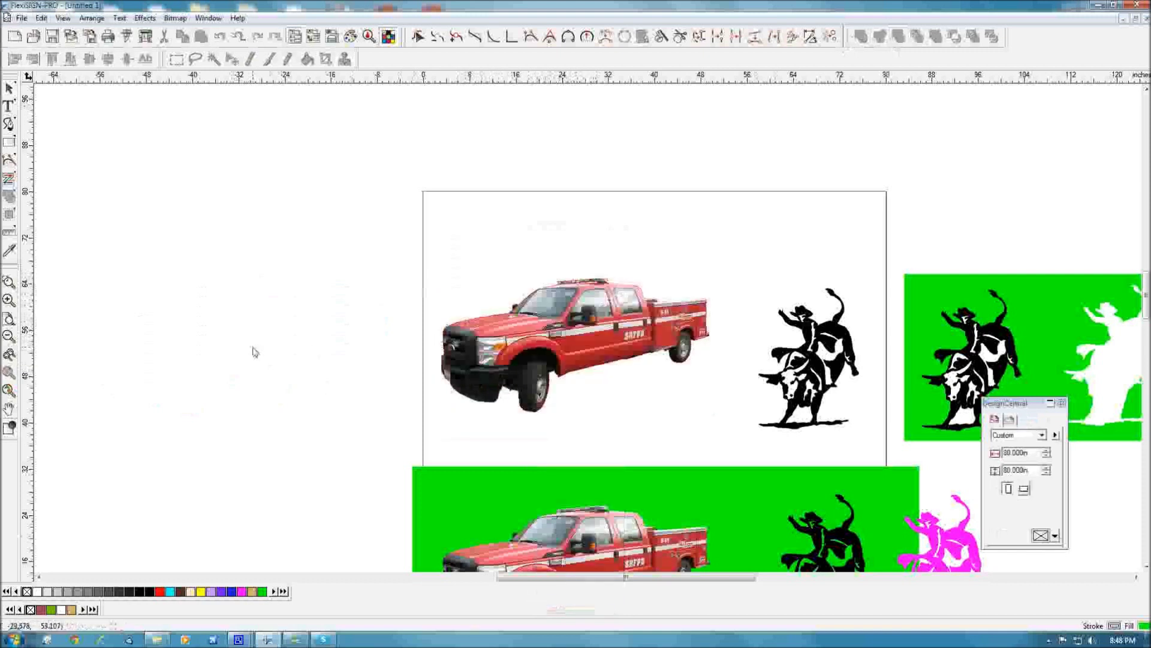